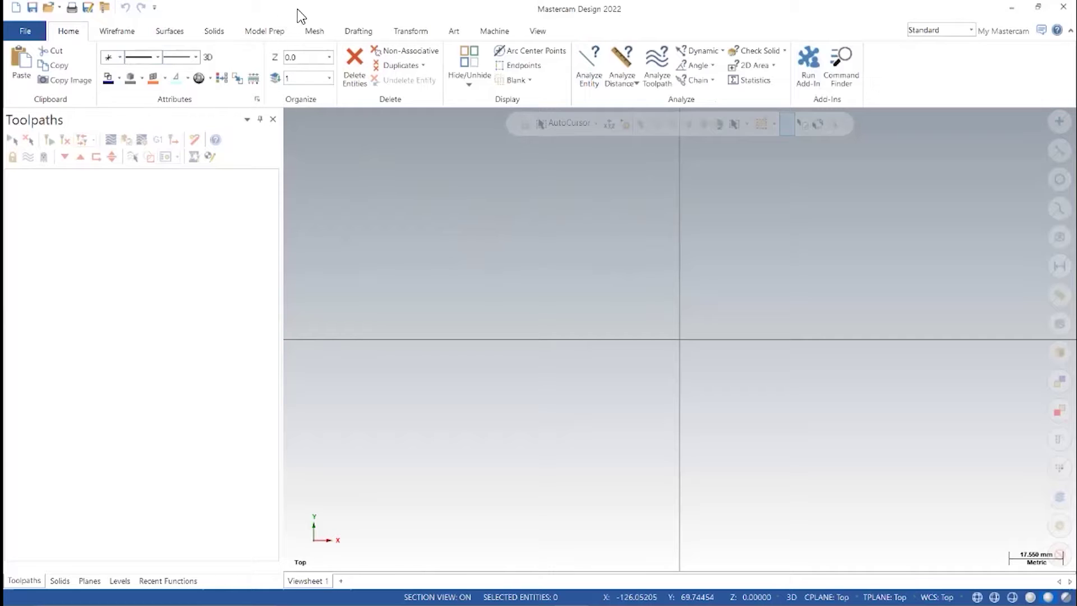
# Open Part 1.png from the Training UNY folder and examine the turned shaft's diameters, lengths and thread detail.
pyautogui.moveTo(501, 603)
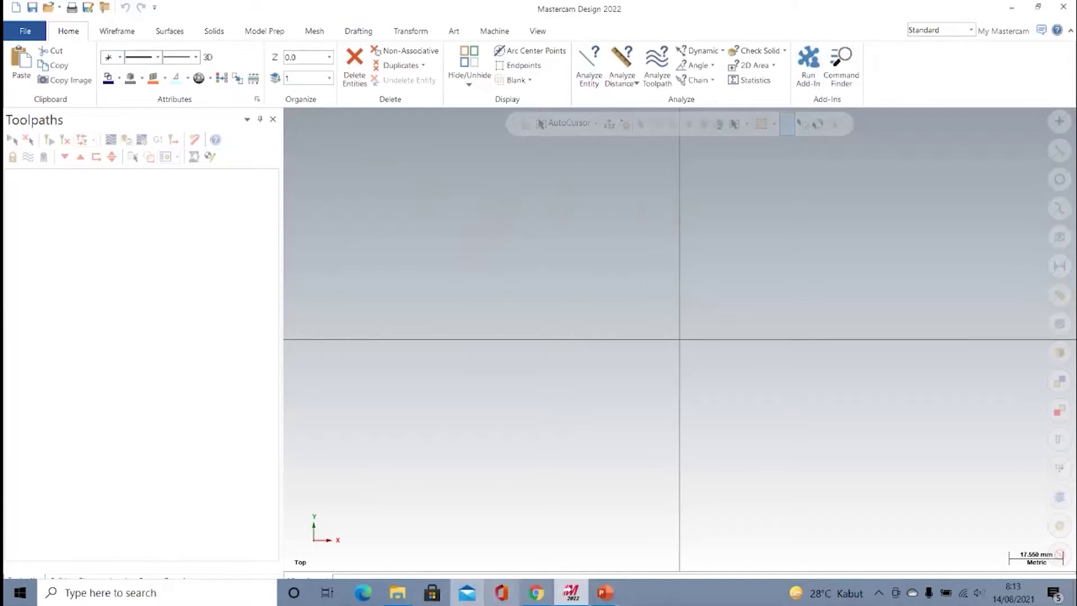
pyautogui.click(397, 593)
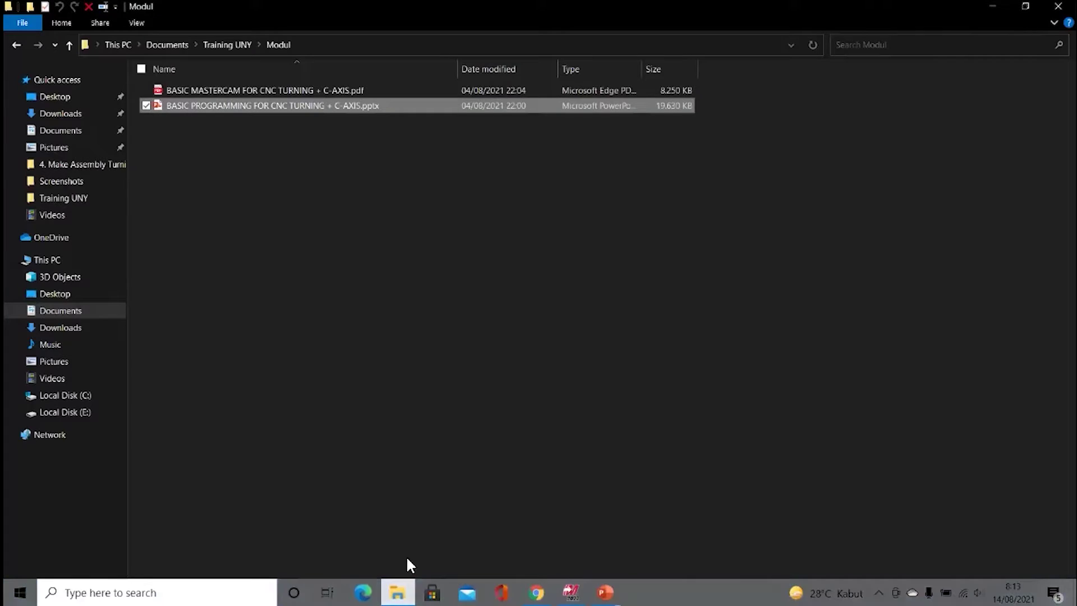
pyautogui.click(231, 44)
pyautogui.click(324, 109)
pyautogui.click(278, 119)
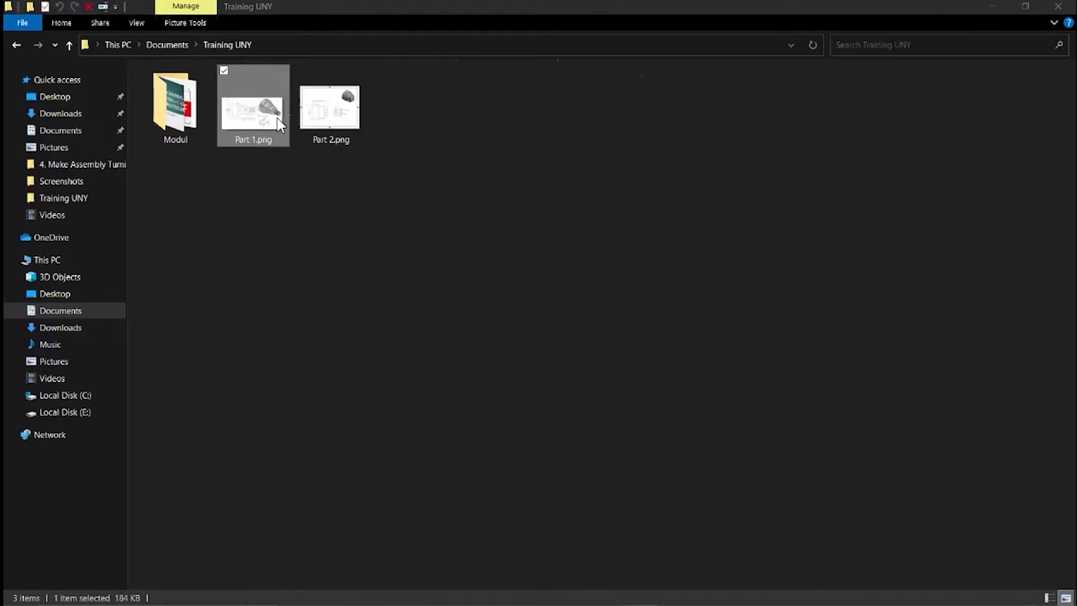
pyautogui.doubleClick(277, 119)
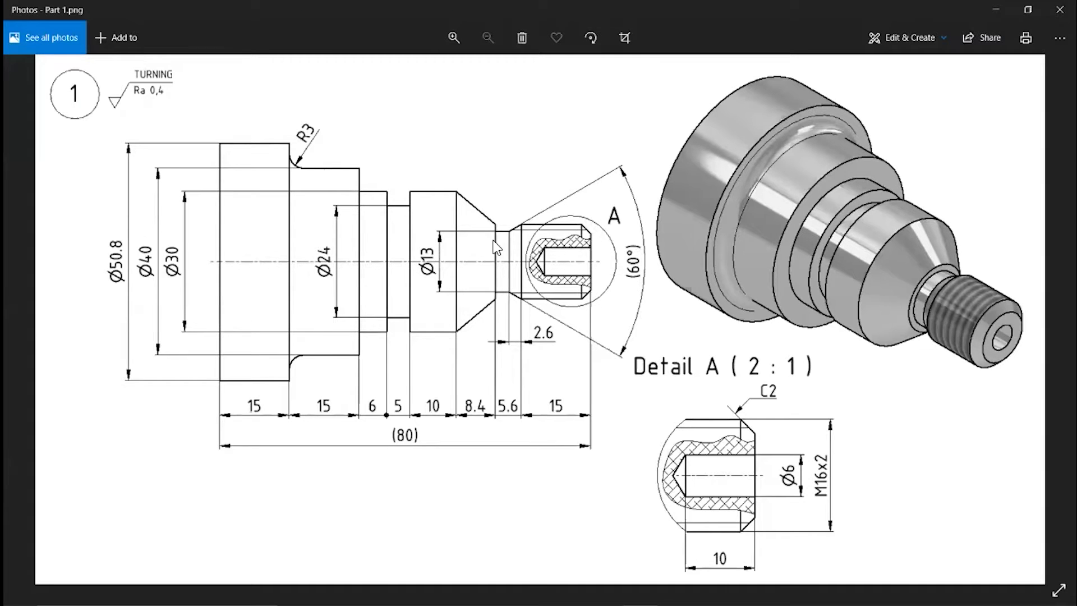
pyautogui.rightClick(388, 192)
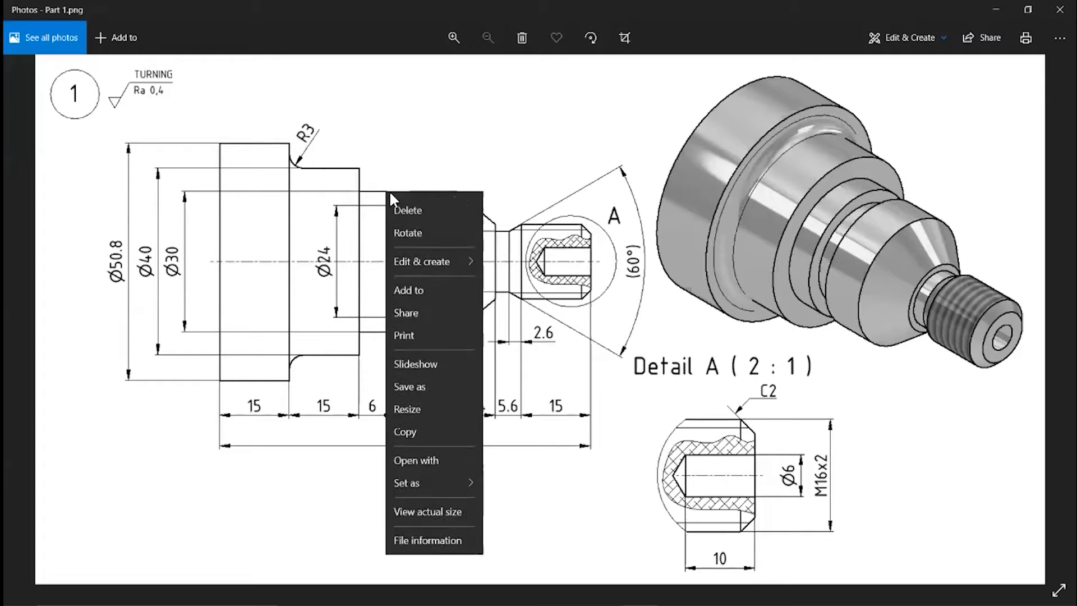
pyautogui.click(488, 125)
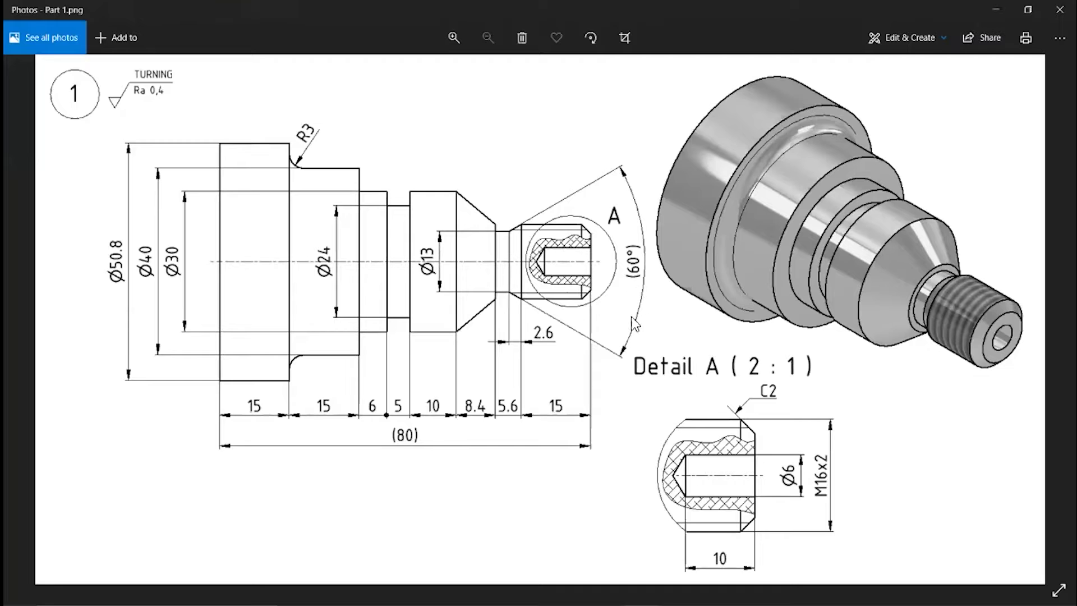
# Switch to Mastercam Design 2022, bring up the wireframe tools and recheck the Part 1 drawing's dimensions.
pyautogui.moveTo(400, 601)
pyautogui.hotkey('alt', 'Tab')
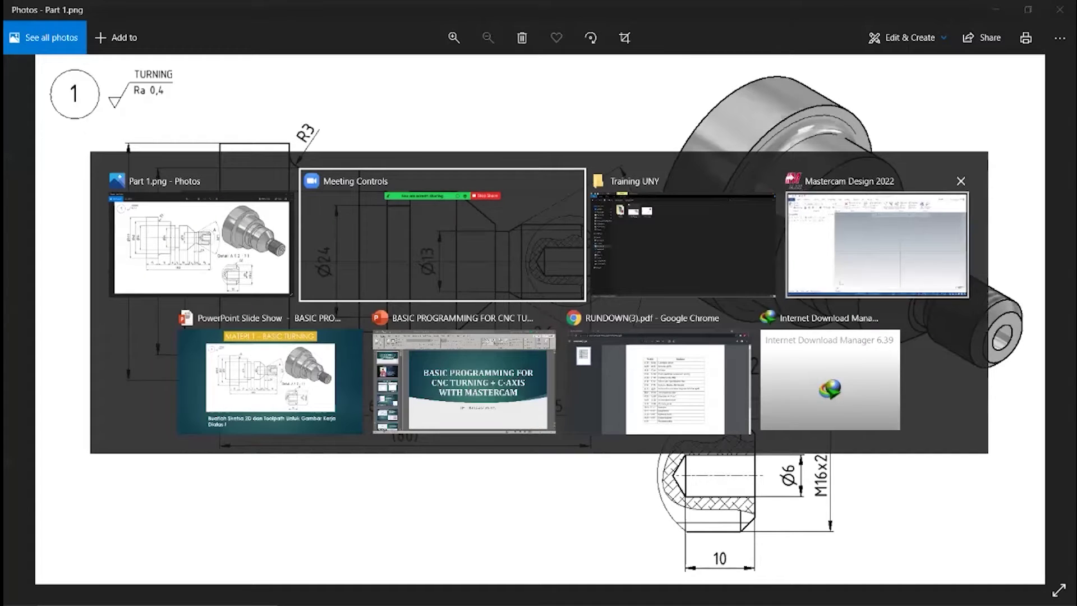
pyautogui.press('Tab')
pyautogui.press('Tab')
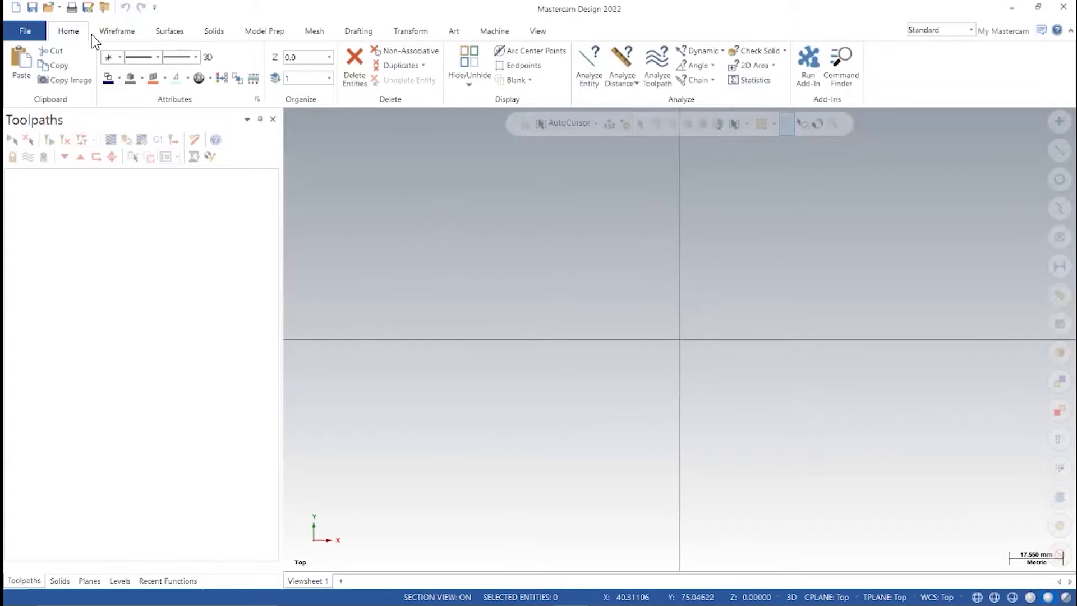
pyautogui.click(113, 32)
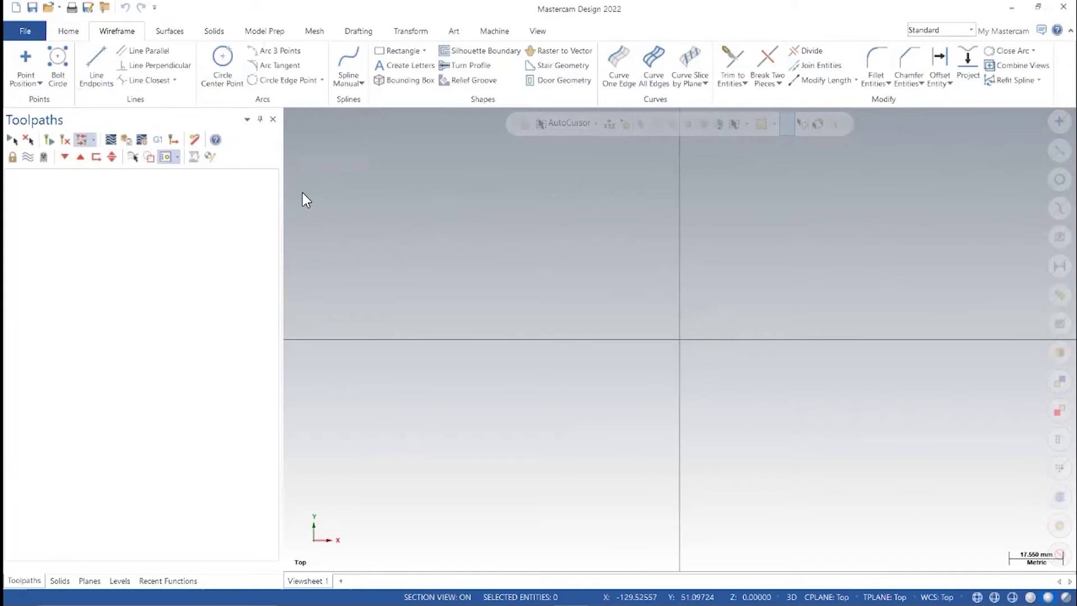
pyautogui.hotkey('alt', 'Tab')
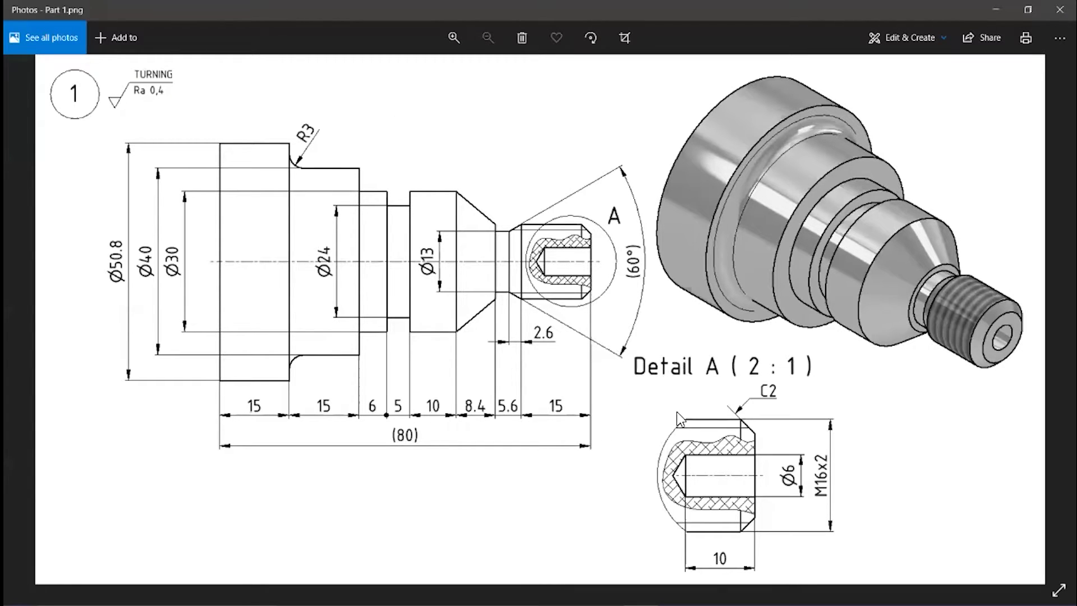
pyautogui.hotkey('alt', 'Tab')
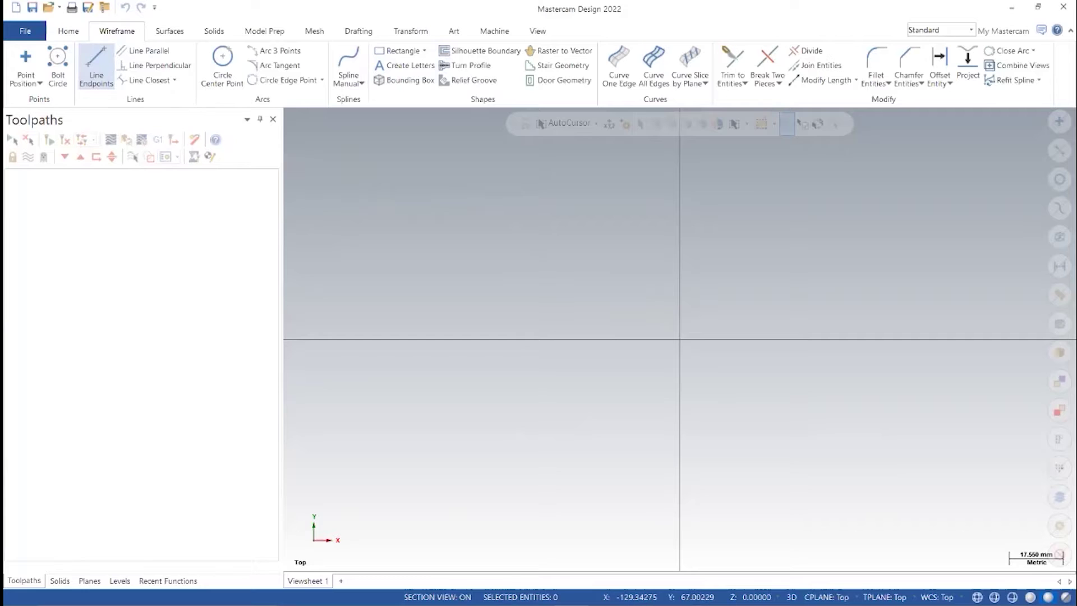
# Draw a vertical line up from the origin, 8 mm long at 90°, for the shaft's M16 end face.
pyautogui.press('l')
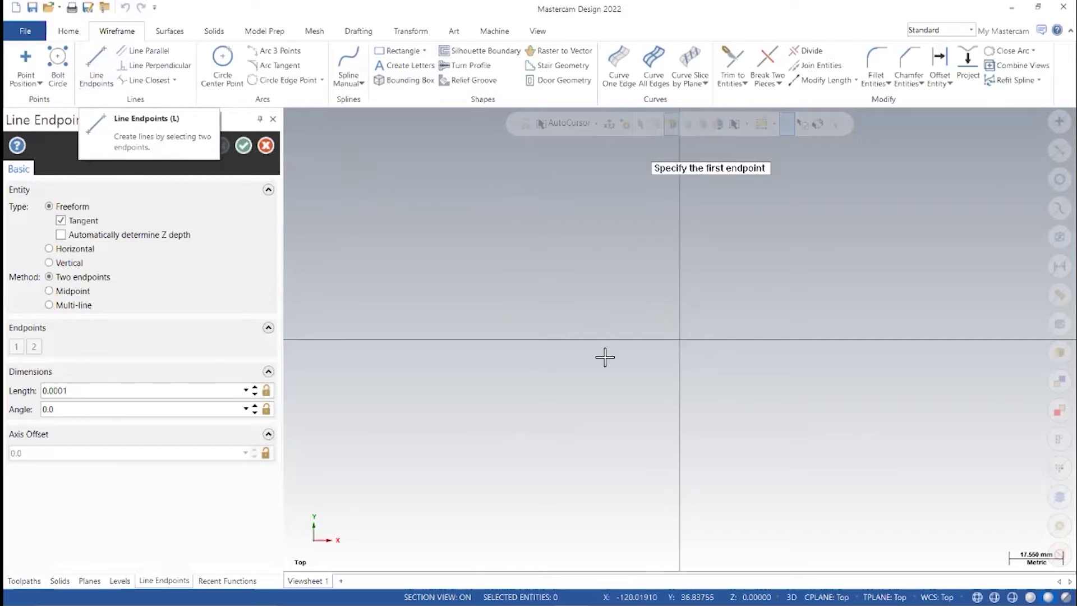
pyautogui.click(680, 341)
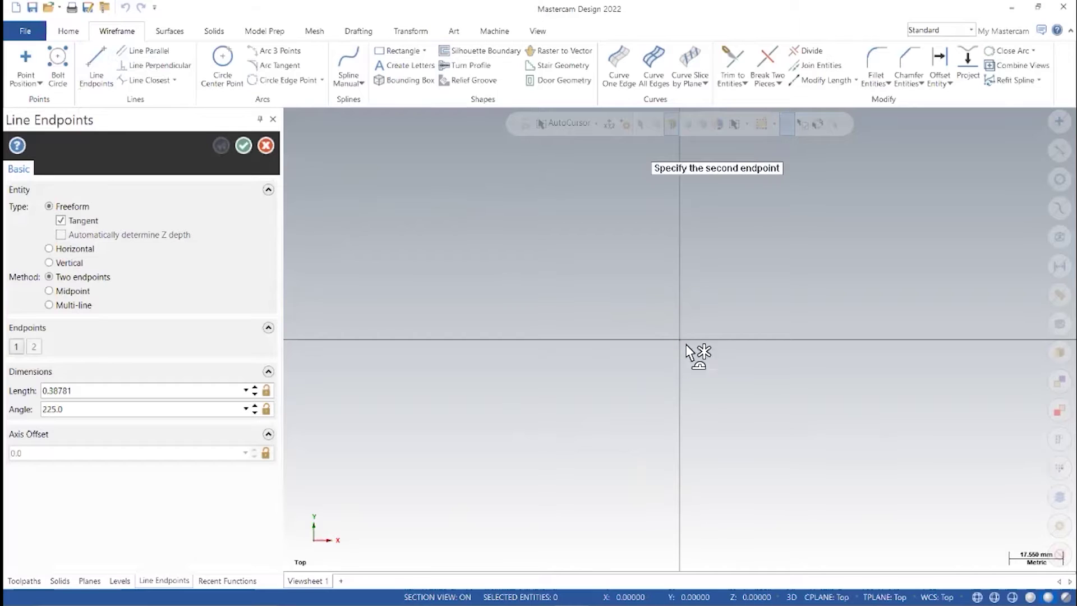
pyautogui.scroll(2, 686, 347)
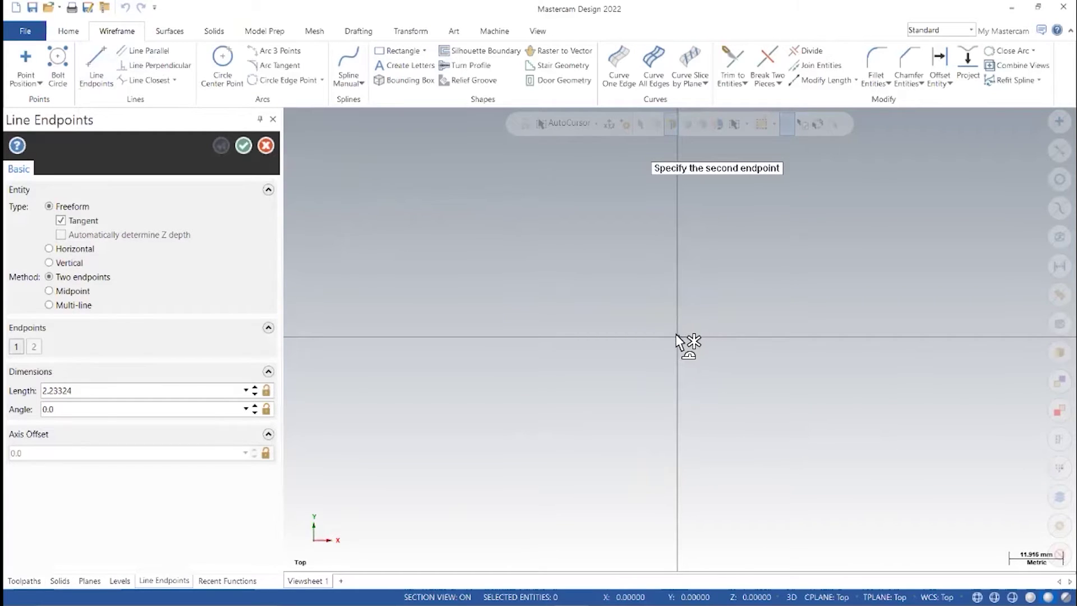
pyautogui.click(677, 212)
pyautogui.click(97, 394)
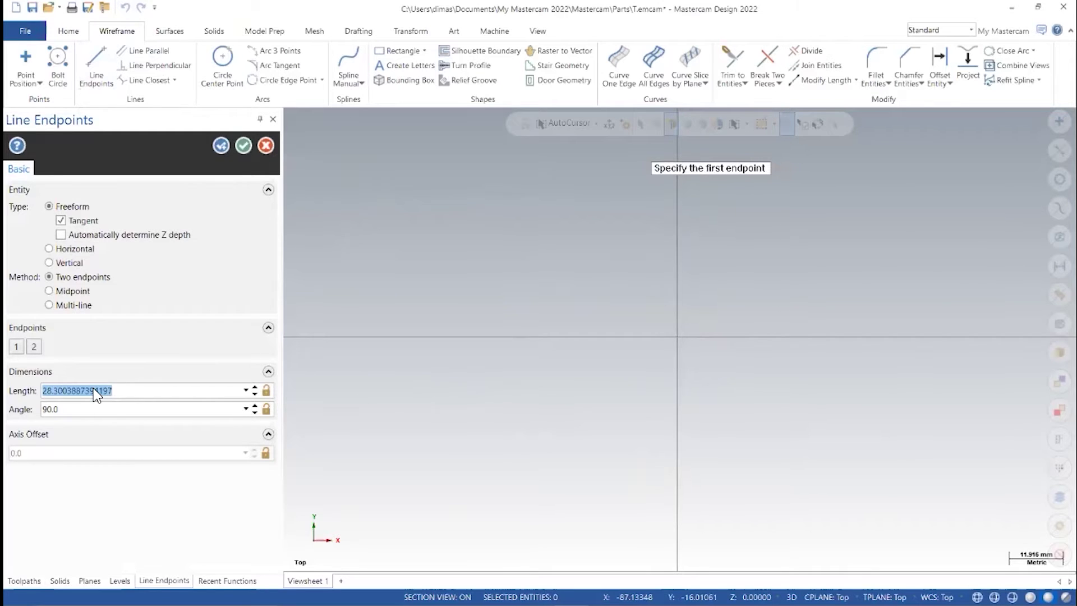
pyautogui.hotkey('alt', 'Tab')
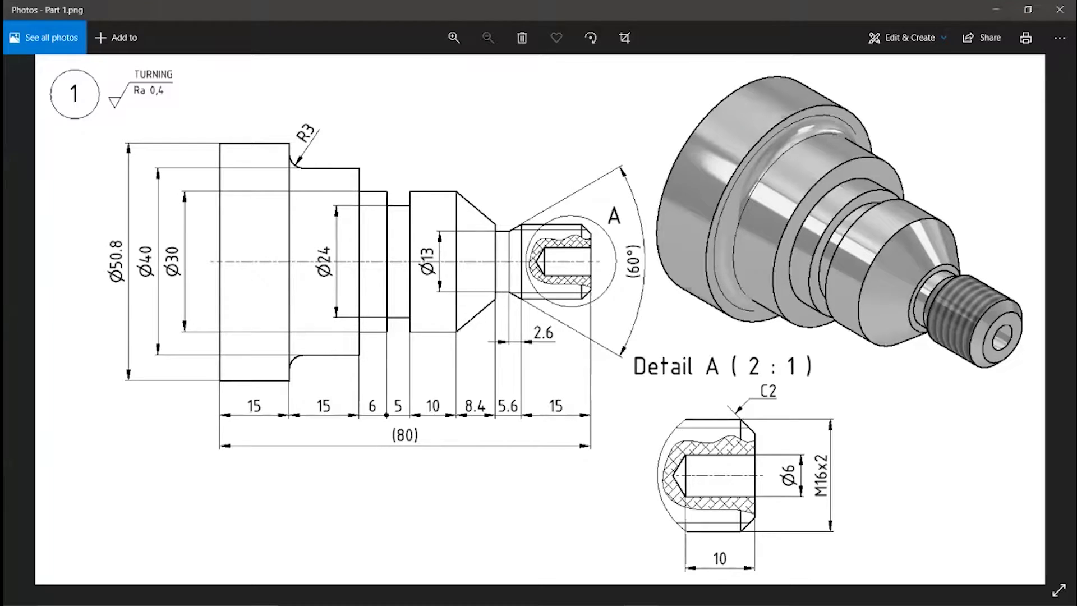
pyautogui.hotkey('alt', 'Tab')
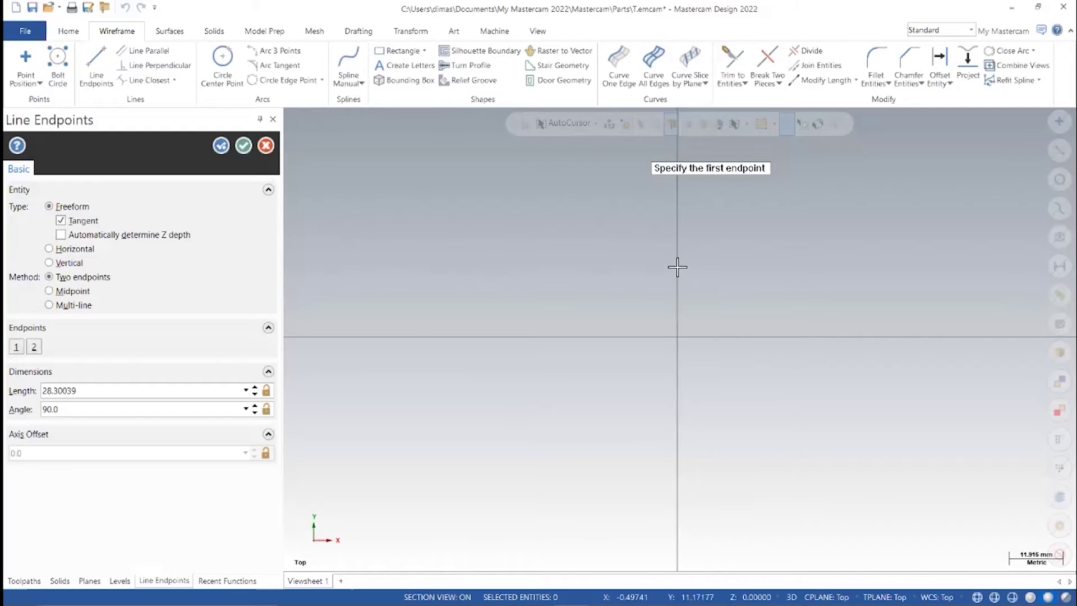
pyautogui.click(102, 390)
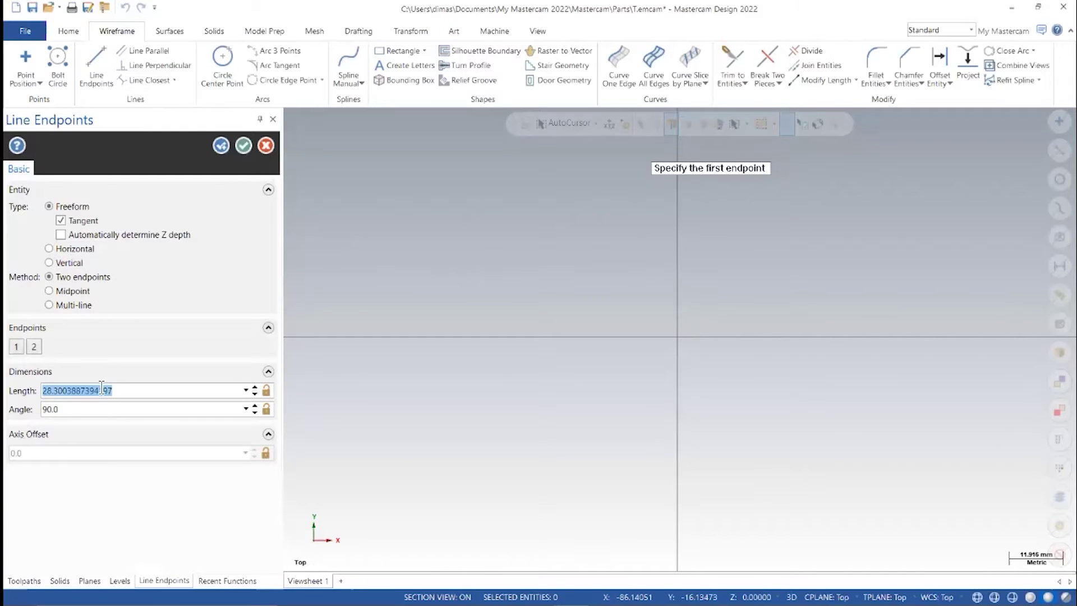
pyautogui.write('1')
# Draw a horizontal line from the upper end of the 8 mm line, 15 mm long at 180°, for the threaded section.
pyautogui.scroll(2, 668, 299)
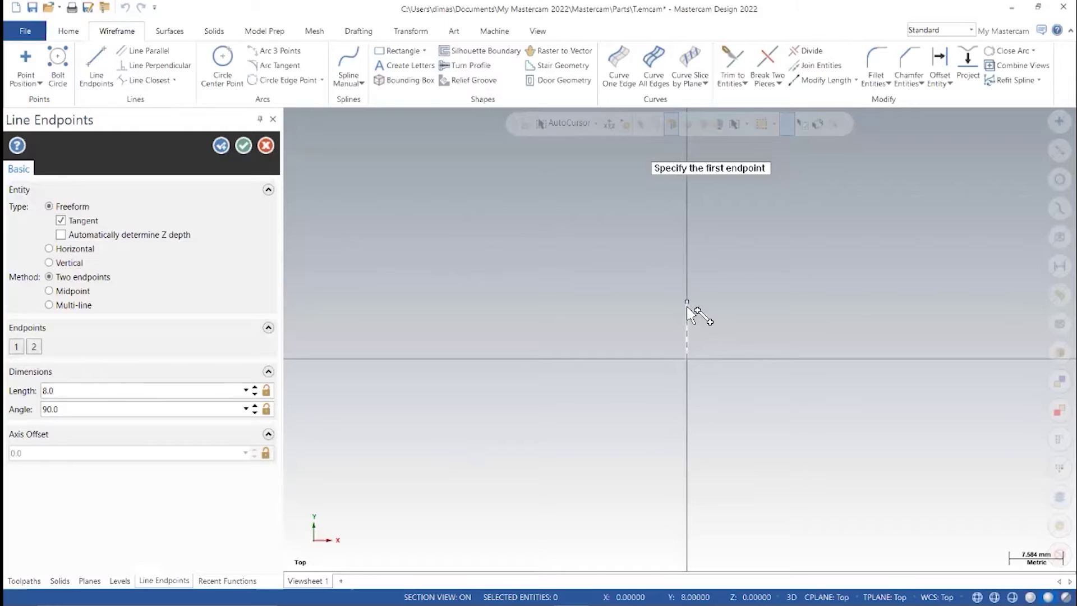
pyautogui.click(688, 303)
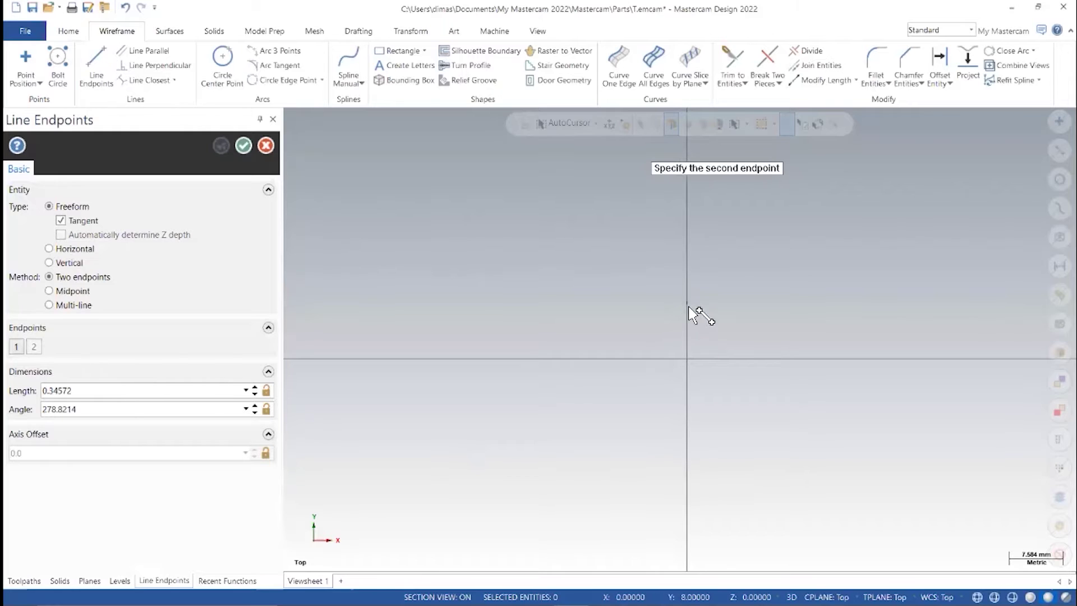
pyautogui.click(612, 306)
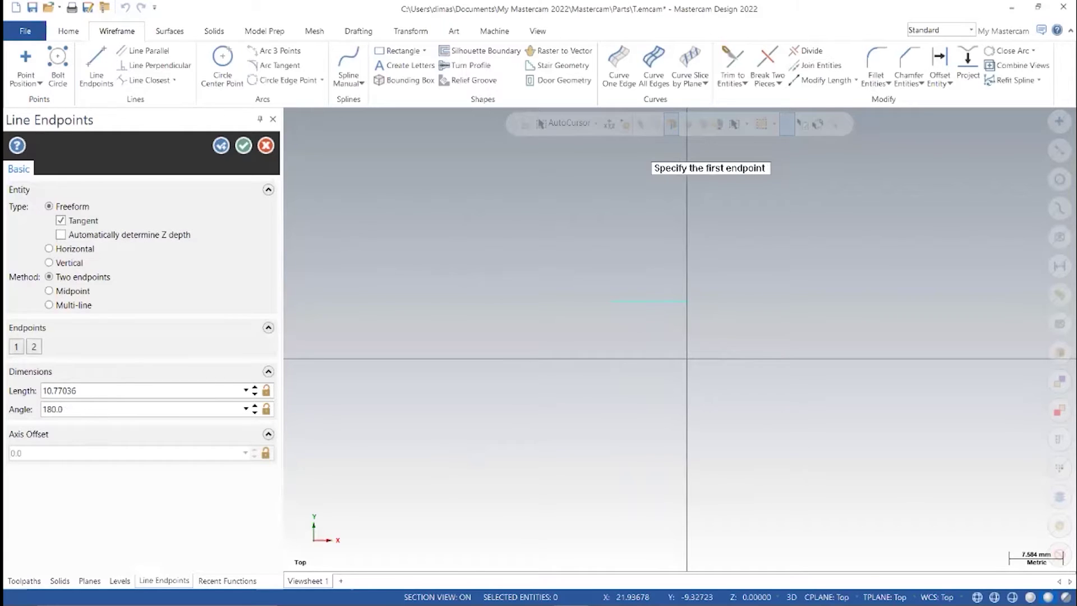
pyautogui.press('alt')
pyautogui.press('alt')
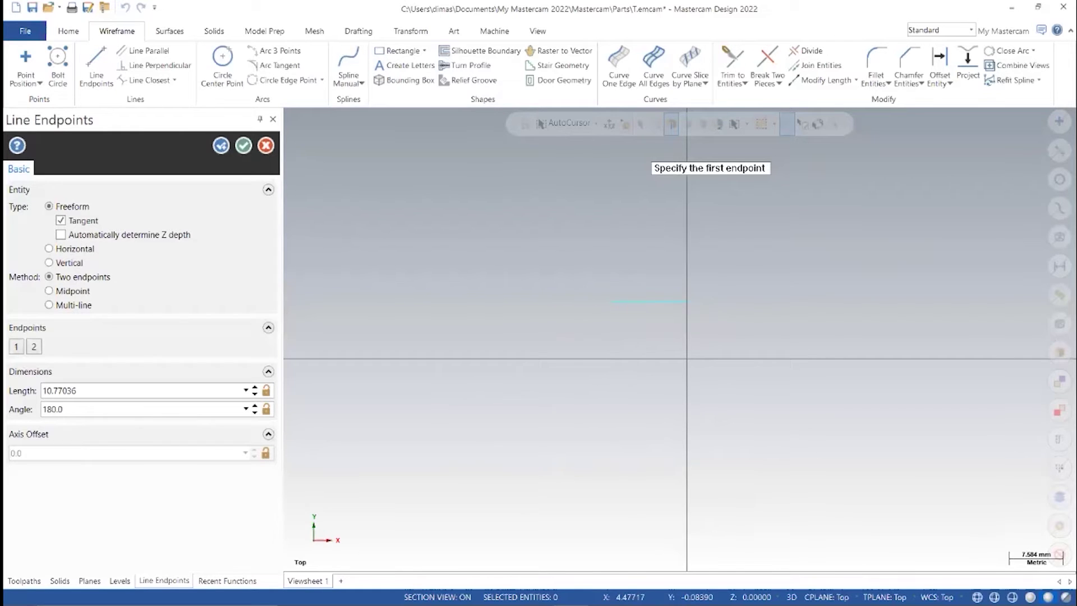
pyautogui.hotkey('alt', 'Tab')
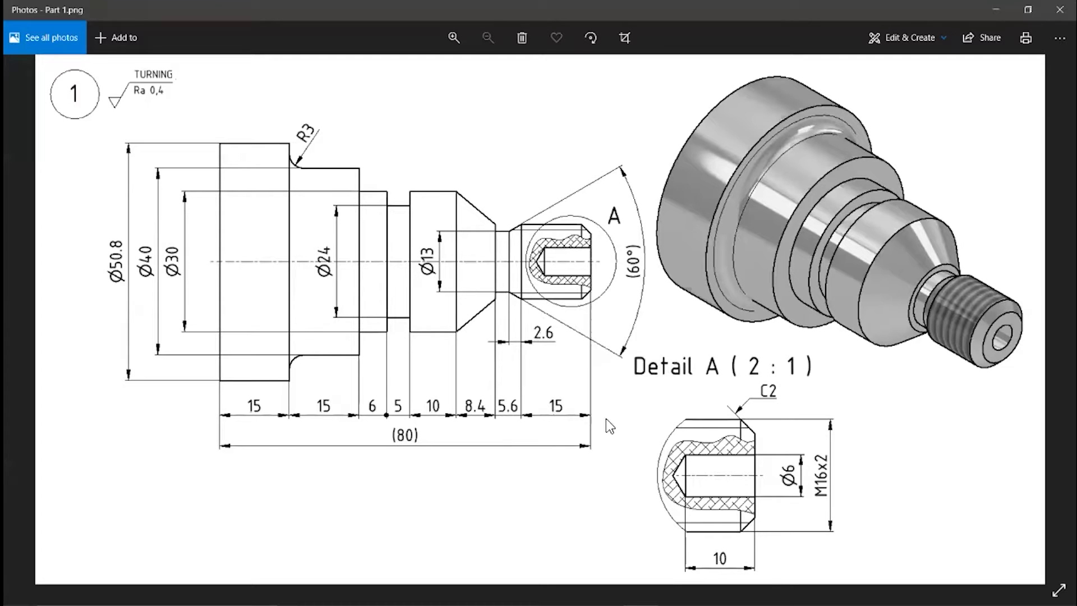
pyautogui.hotkey('alt', 'Tab')
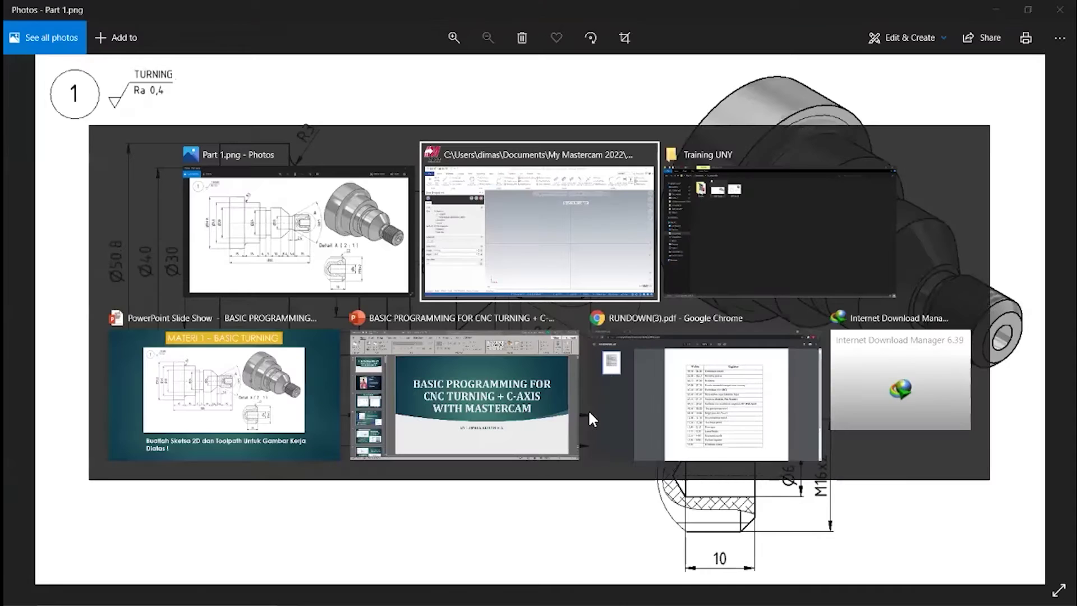
pyautogui.click(138, 395)
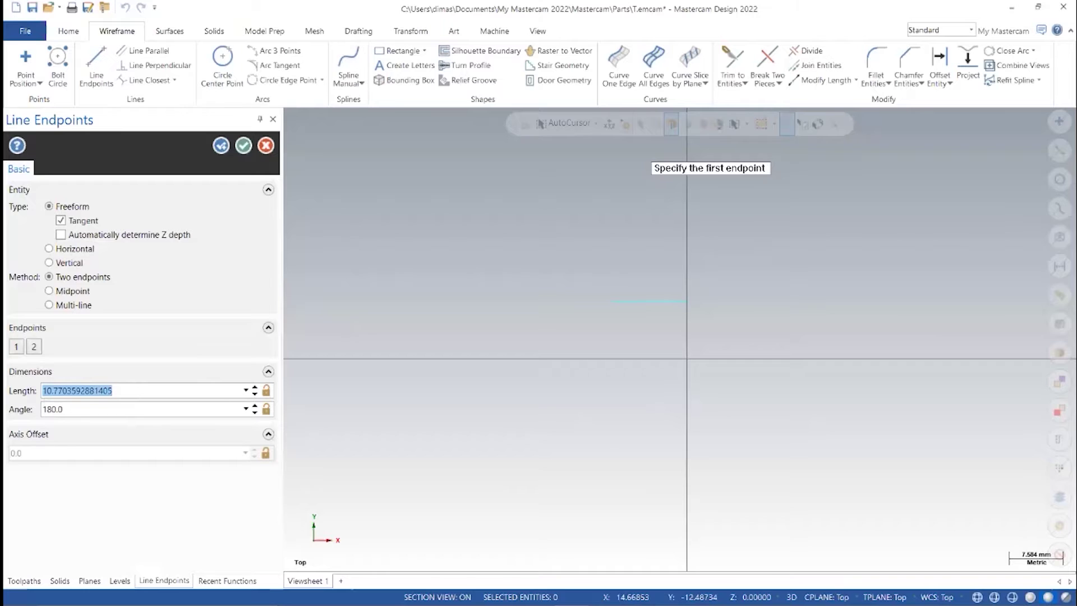
pyautogui.write('15')
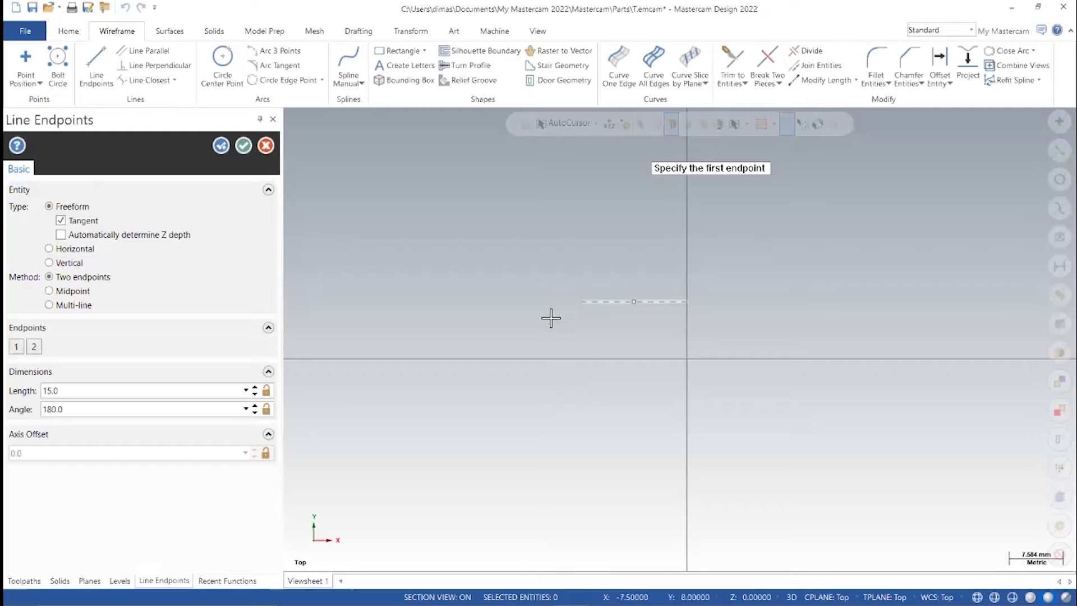
# Draw a vertical line down from the far end of the 15 mm line, 1.5 mm long at 270°, for the step to Ø13.
pyautogui.scroll(1, 584, 301)
pyautogui.scroll(1, 583, 301)
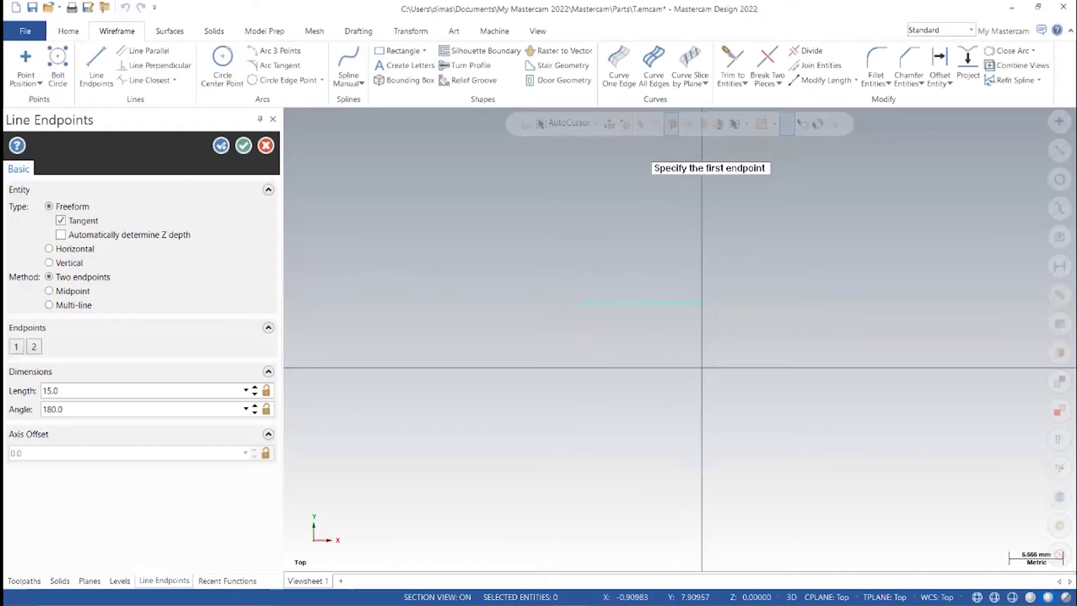
pyautogui.click(588, 308)
pyautogui.hotkey('alt', 'Tab')
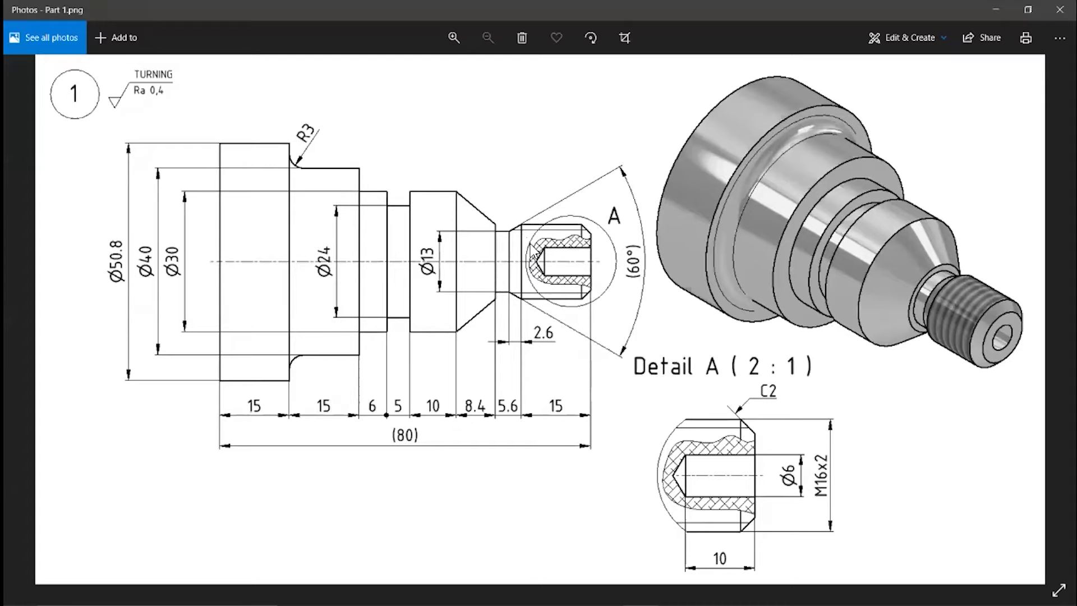
pyautogui.hotkey('alt', 'Tab')
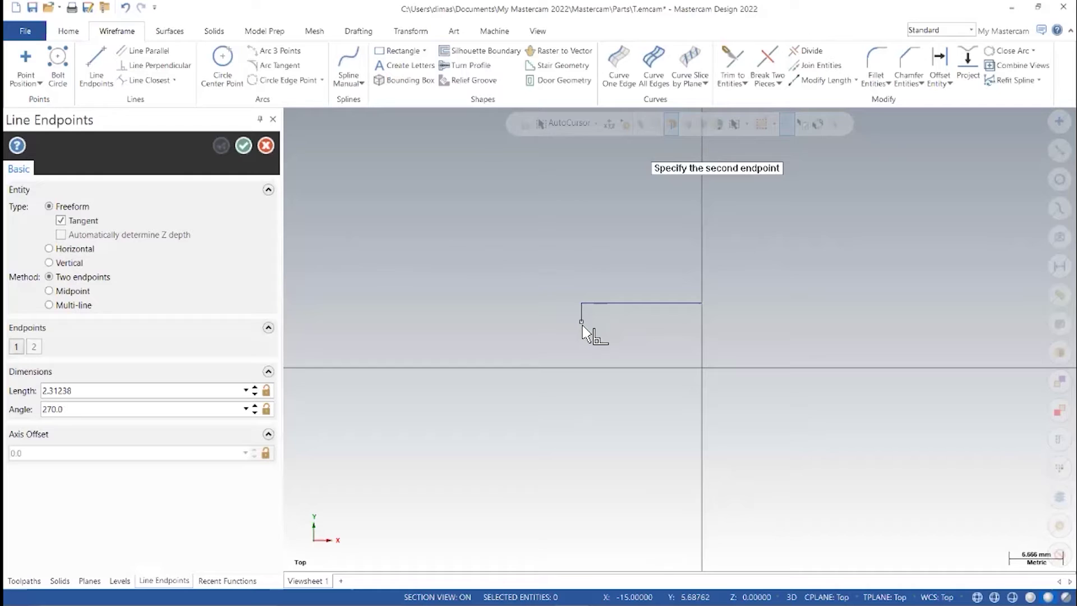
pyautogui.click(603, 362)
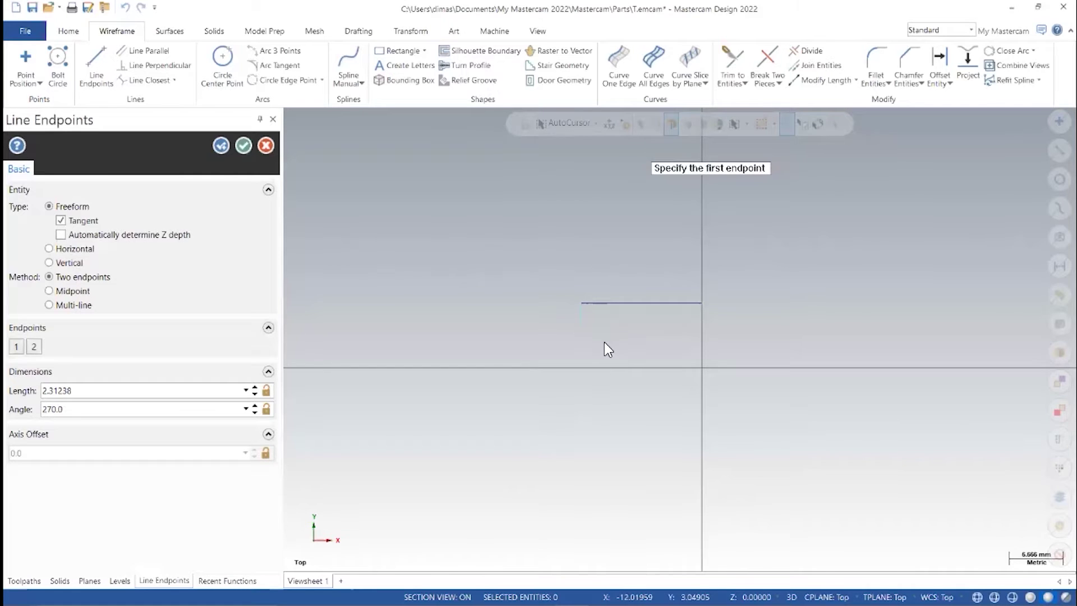
pyautogui.hotkey('alt', 'Tab')
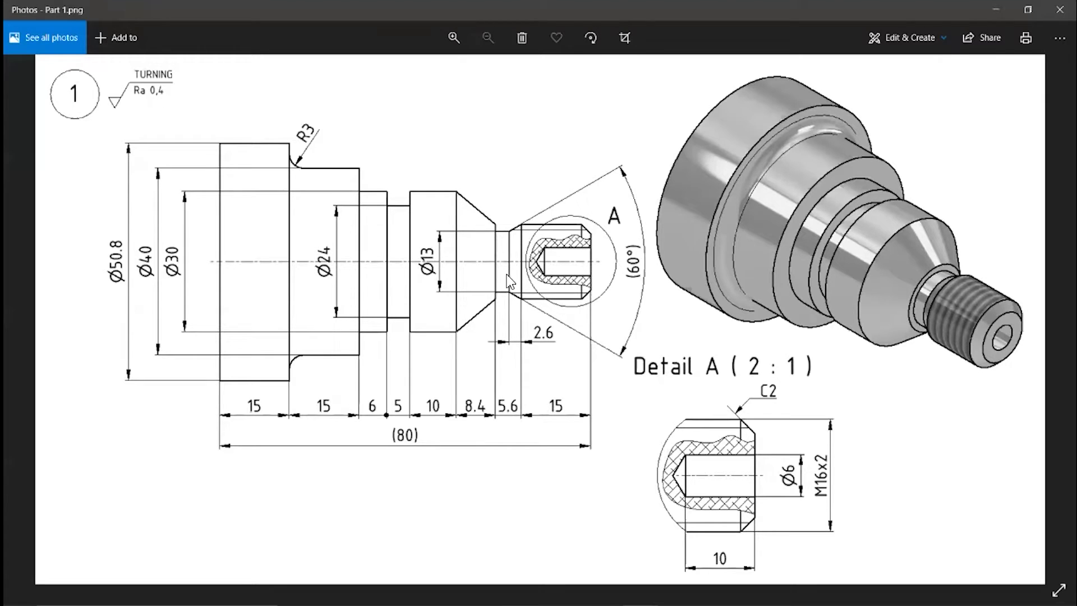
pyautogui.hotkey('alt', 'Tab')
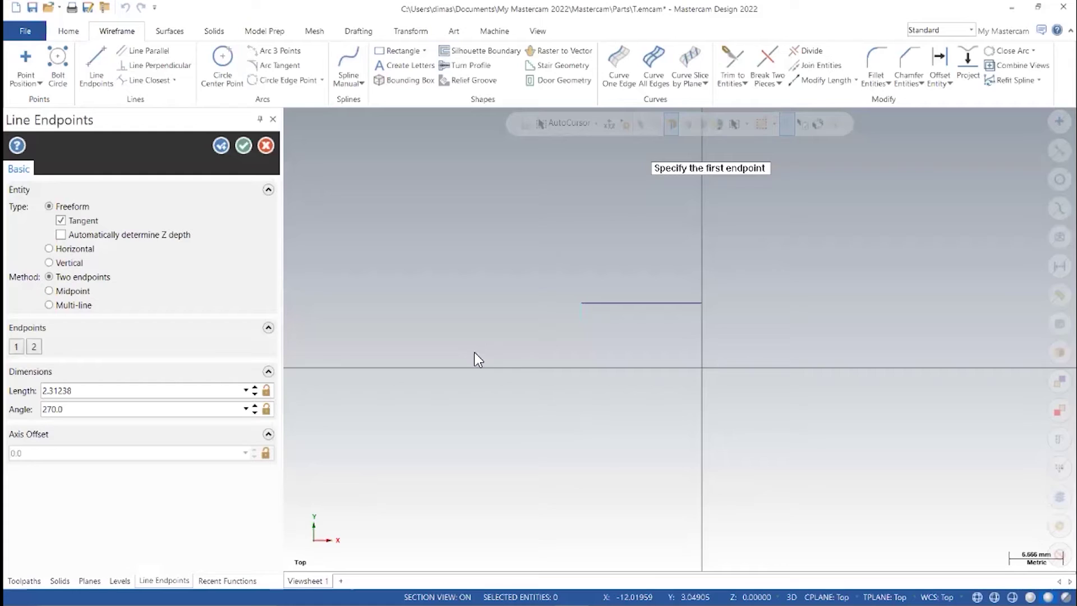
pyautogui.click(148, 395)
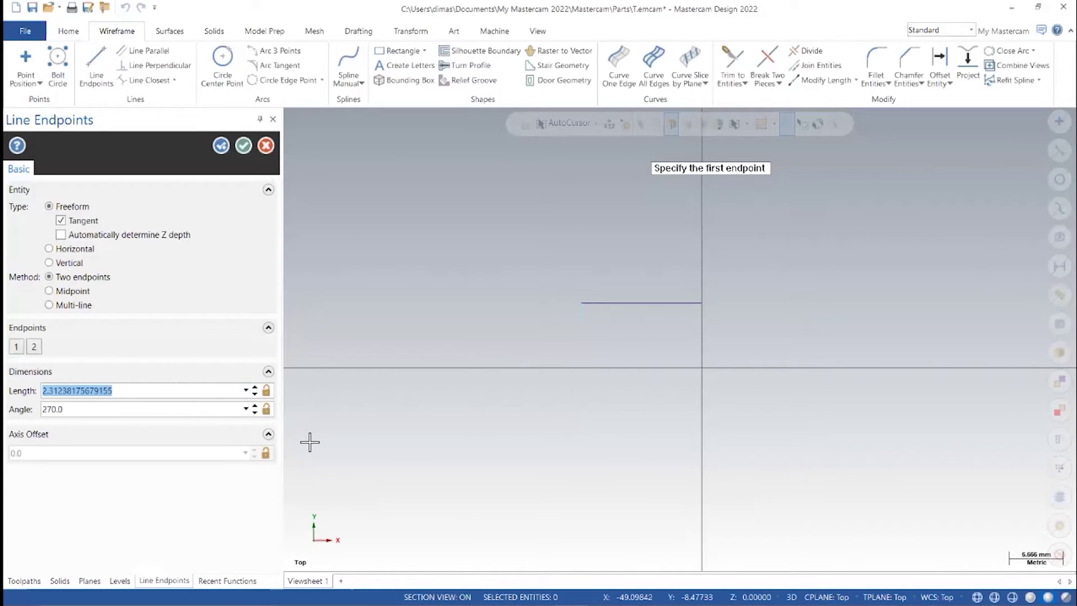
pyautogui.write('16')
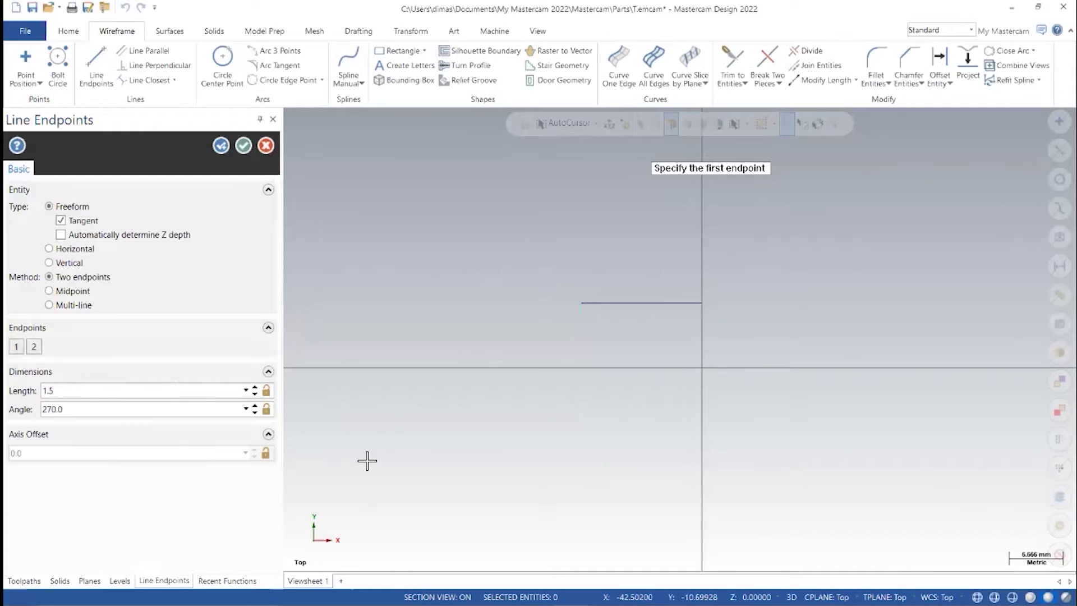
pyautogui.scroll(3, 527, 343)
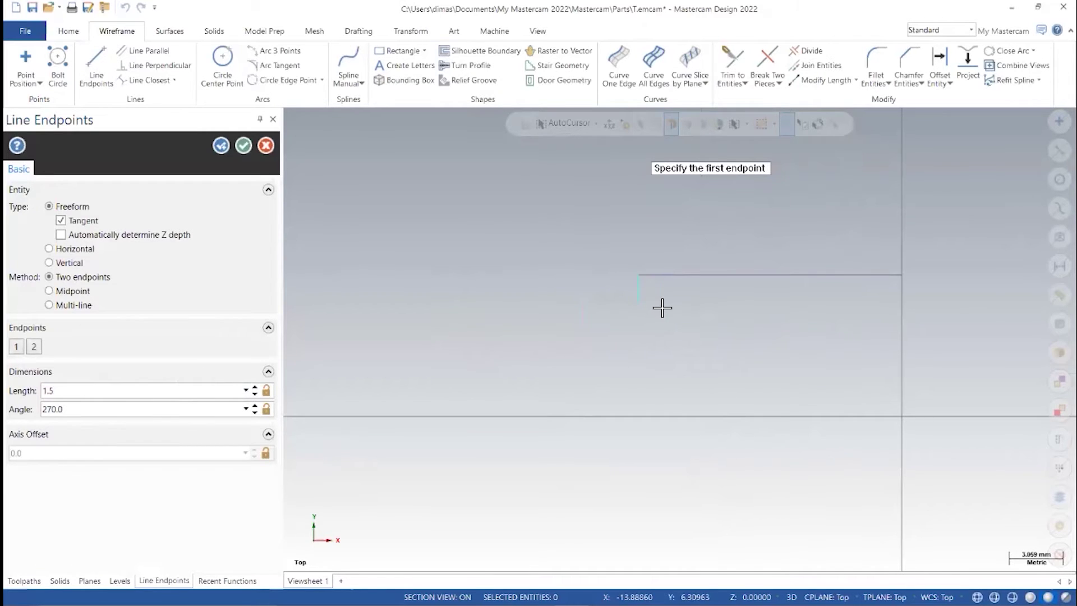
# Draw a horizontal line from the lower end of the 1.5 mm line, 2.6 mm long at 180°, checking the lengths on the Part 1 drawing.
pyautogui.hotkey('alt', 'Tab')
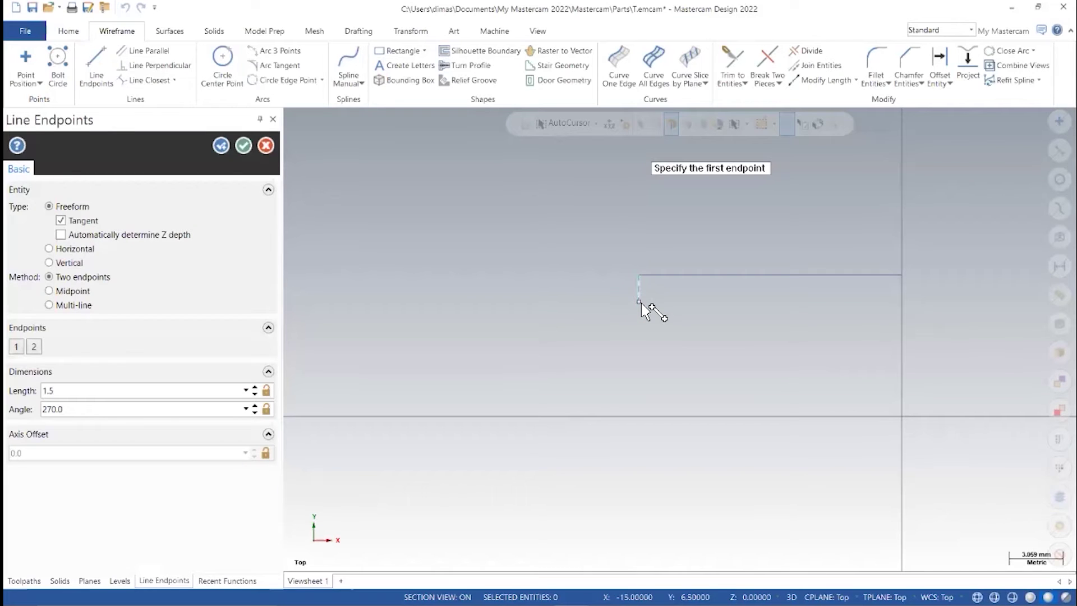
pyautogui.click(640, 302)
pyautogui.click(603, 303)
pyautogui.click(66, 390)
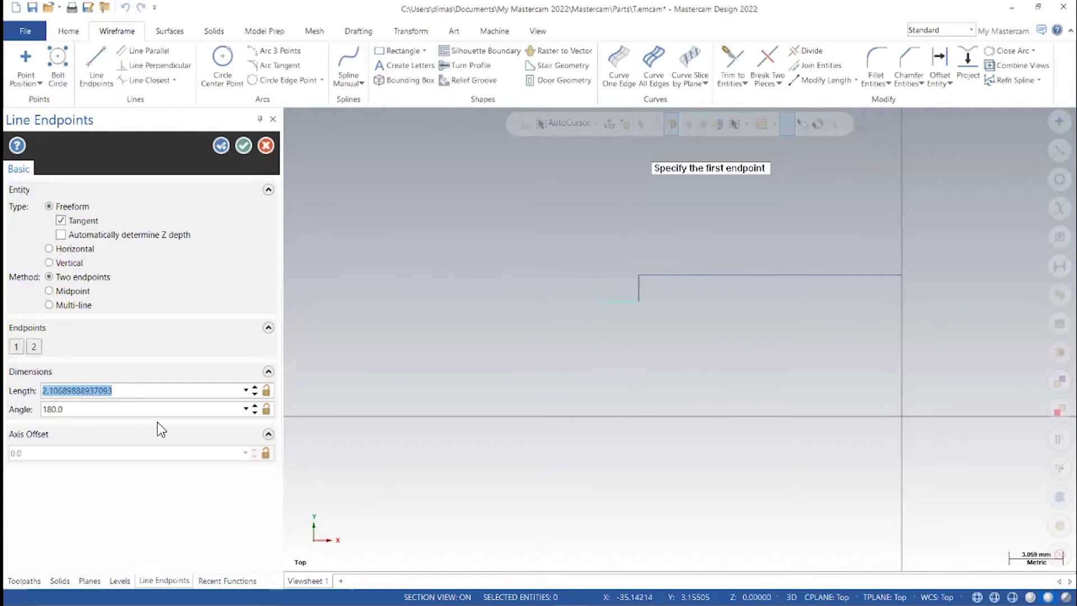
pyautogui.write('2.6')
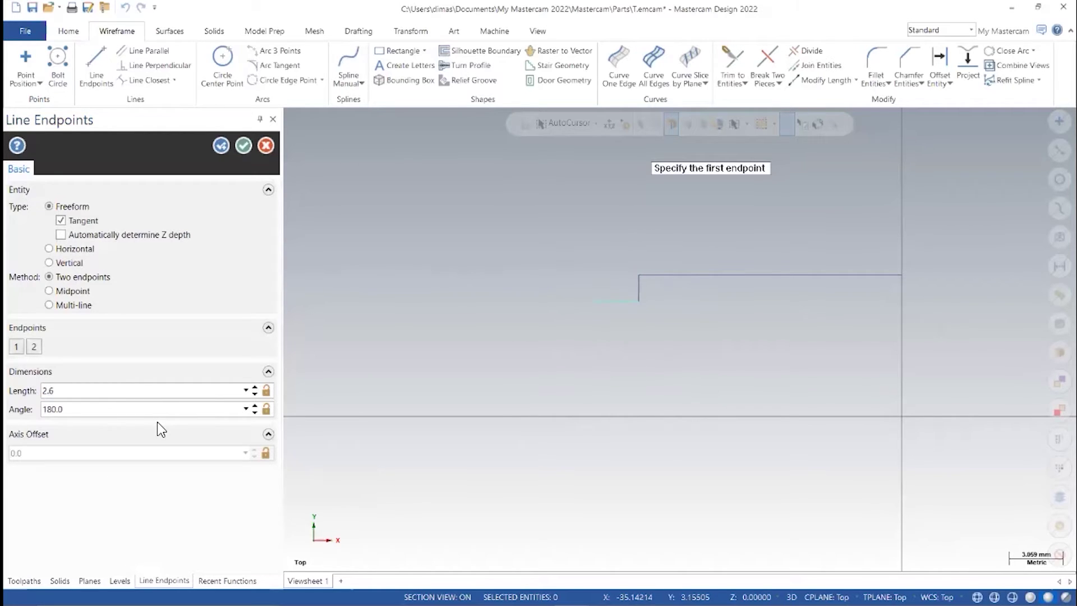
pyautogui.hotkey('alt', 'Tab')
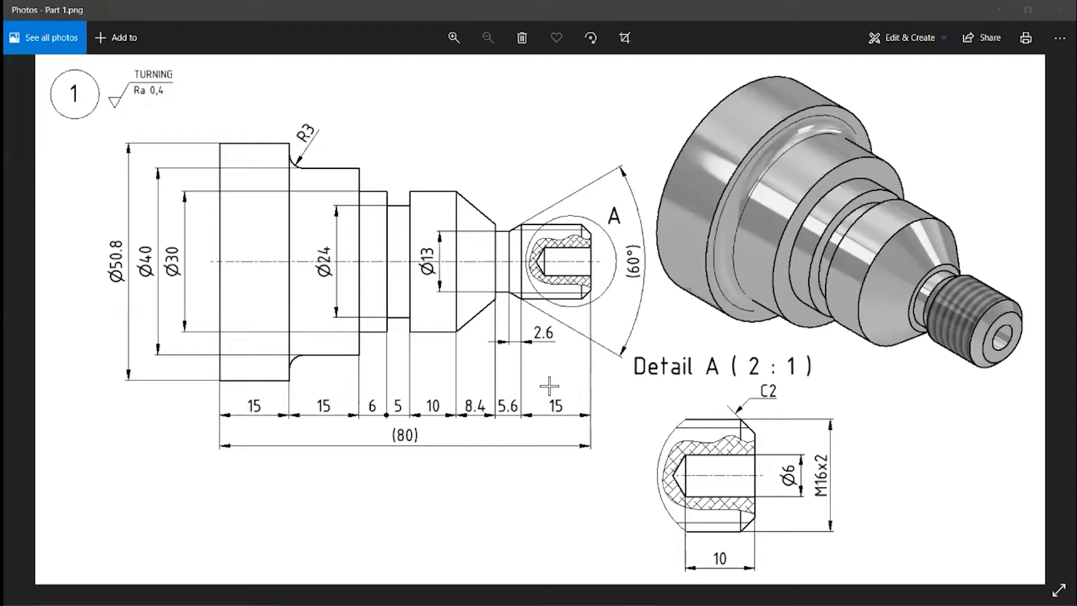
pyautogui.hotkey('alt', 'Tab')
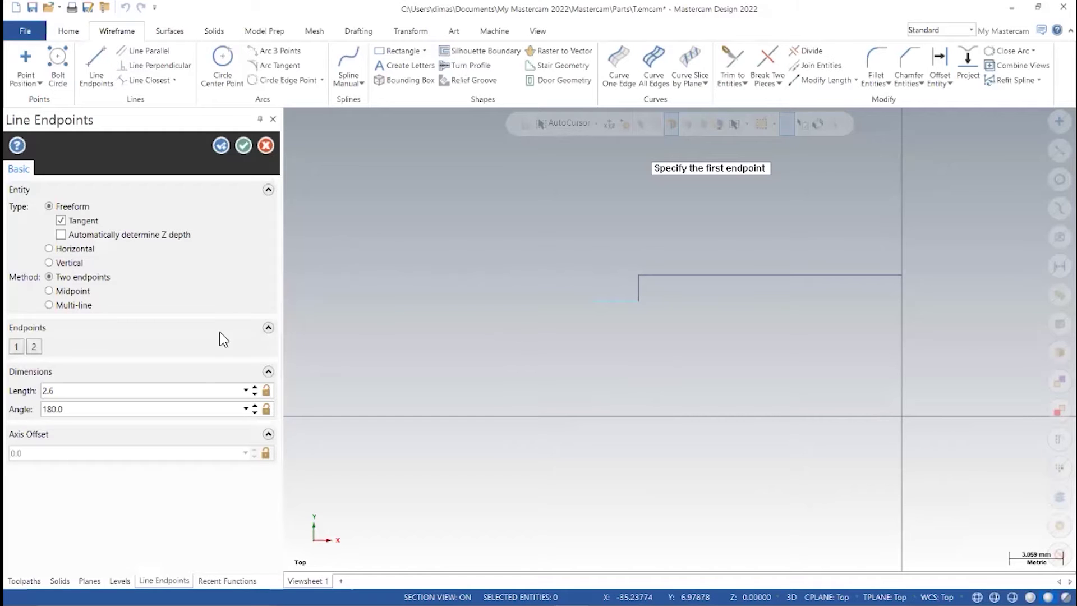
# Draw a sloped line from the far end of the 2.6 mm line to the corner at the end of the 15 mm line.
pyautogui.click(594, 302)
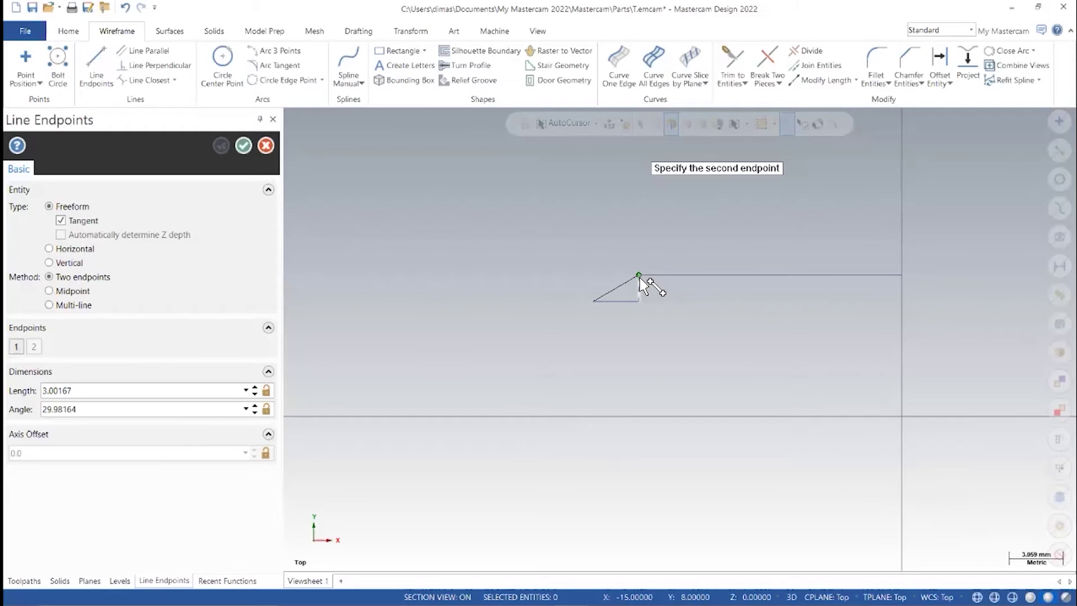
pyautogui.click(638, 277)
pyautogui.scroll(2, 640, 281)
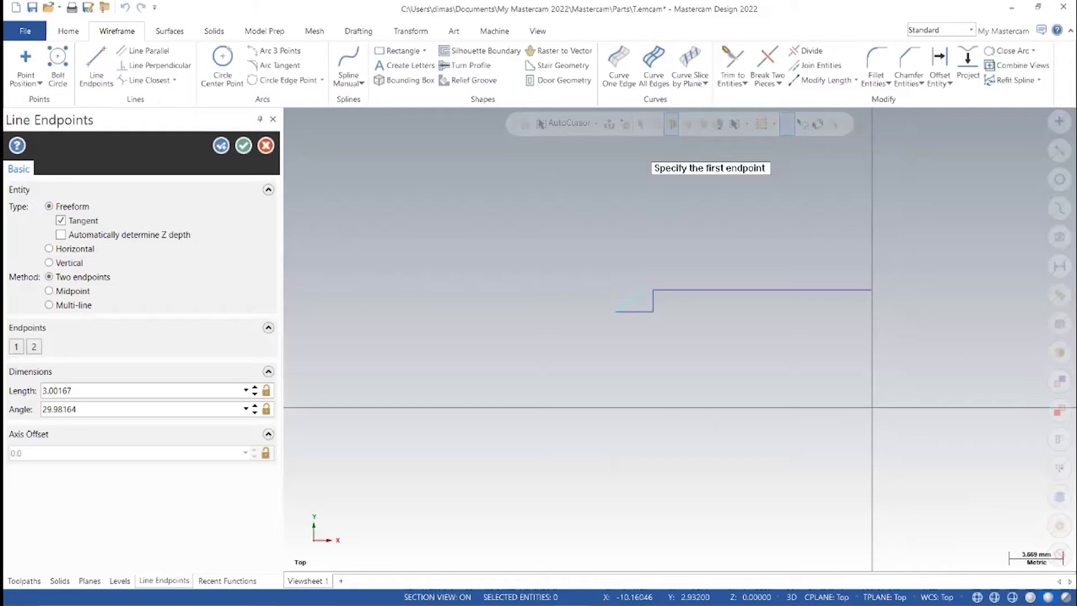
pyautogui.scroll(1, 836, 358)
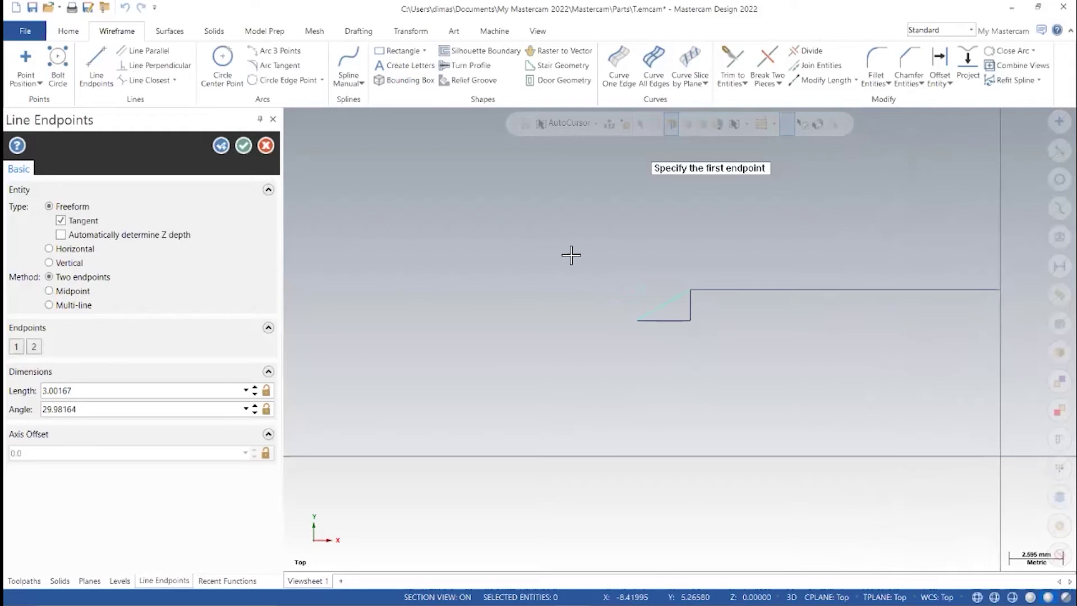
pyautogui.click(244, 145)
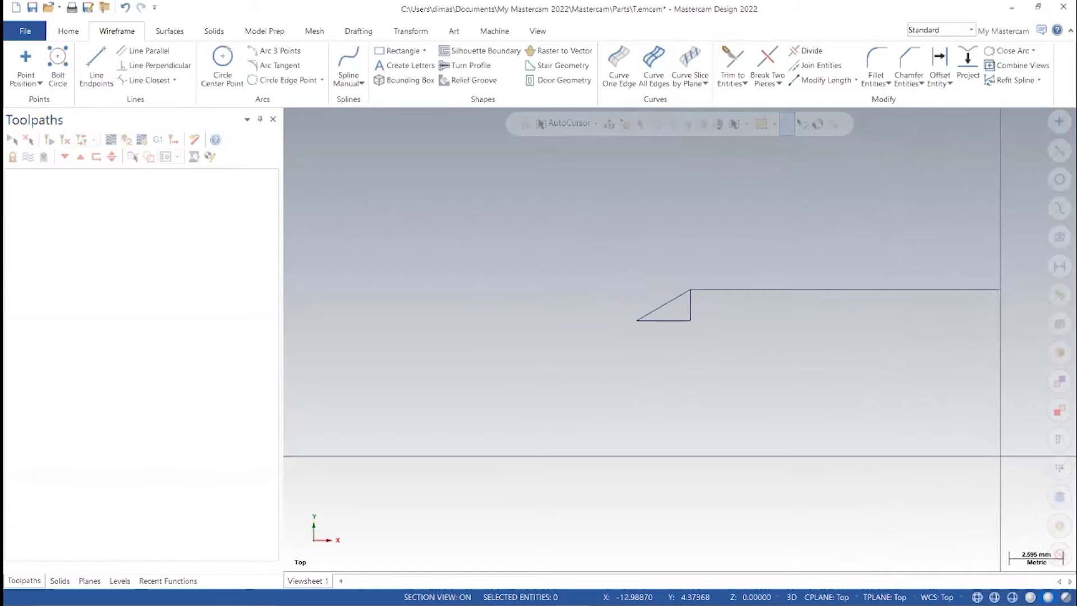
# Remove the 2.6 mm horizontal and 1.5 mm vertical helper lines under the slope, using Divide in Trim mode for the vertical one.
pyautogui.click(676, 325)
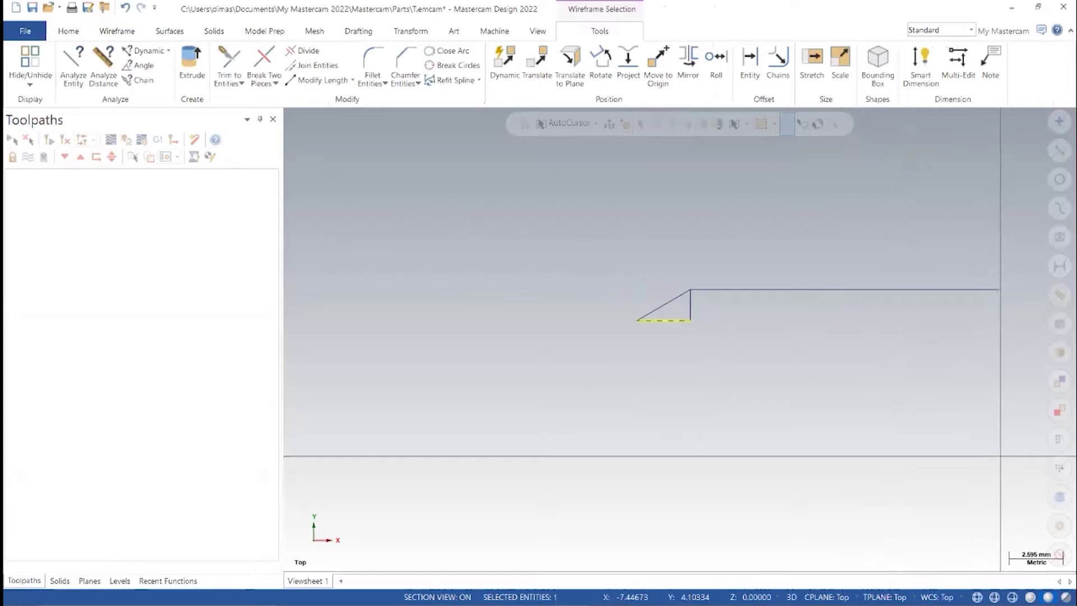
pyautogui.press('Delete')
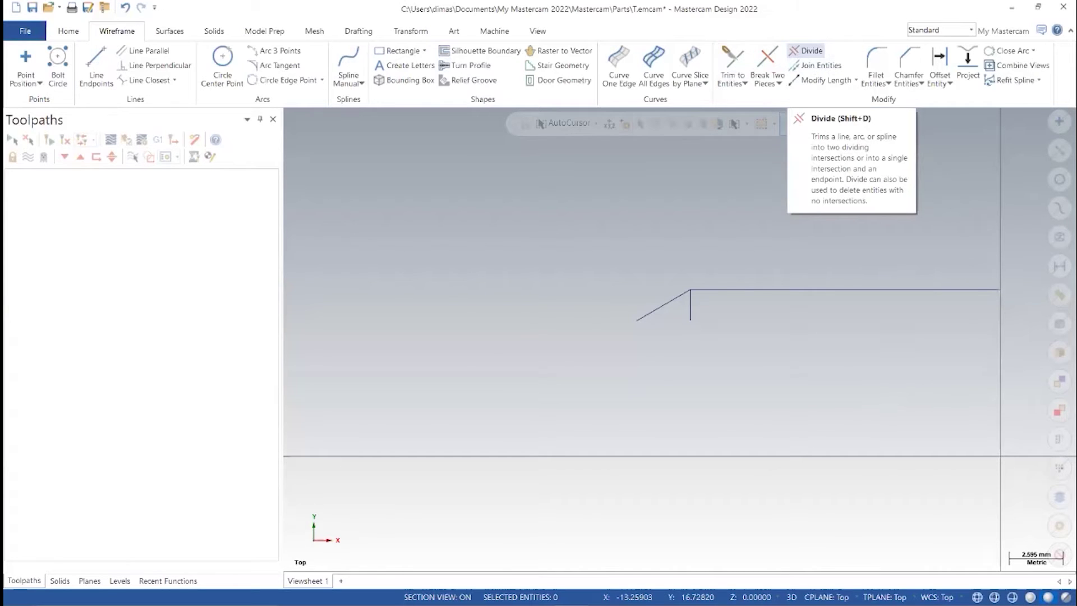
pyautogui.click(808, 50)
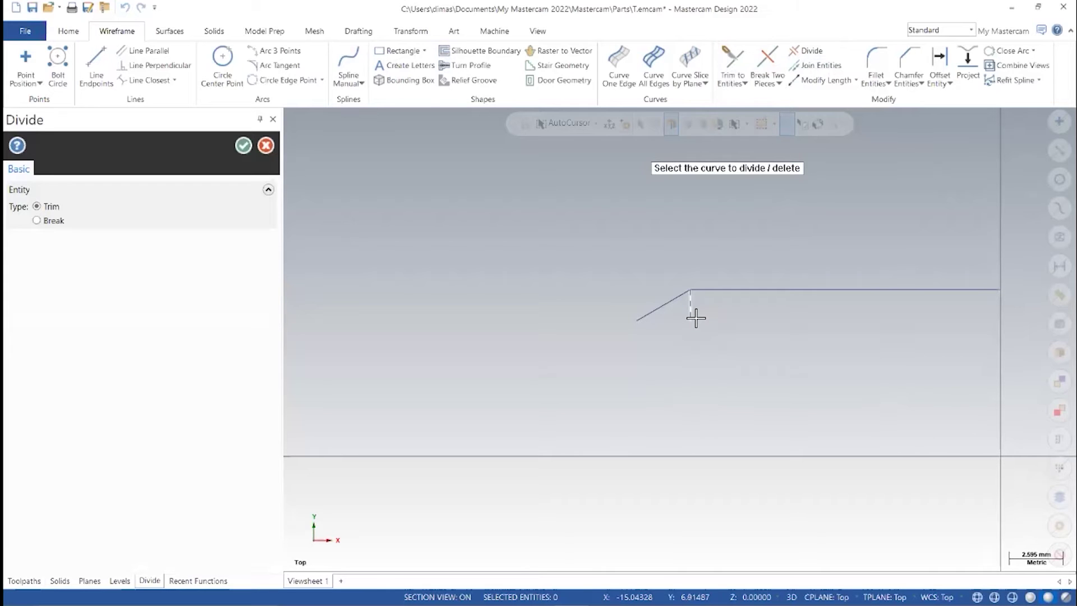
pyautogui.click(242, 145)
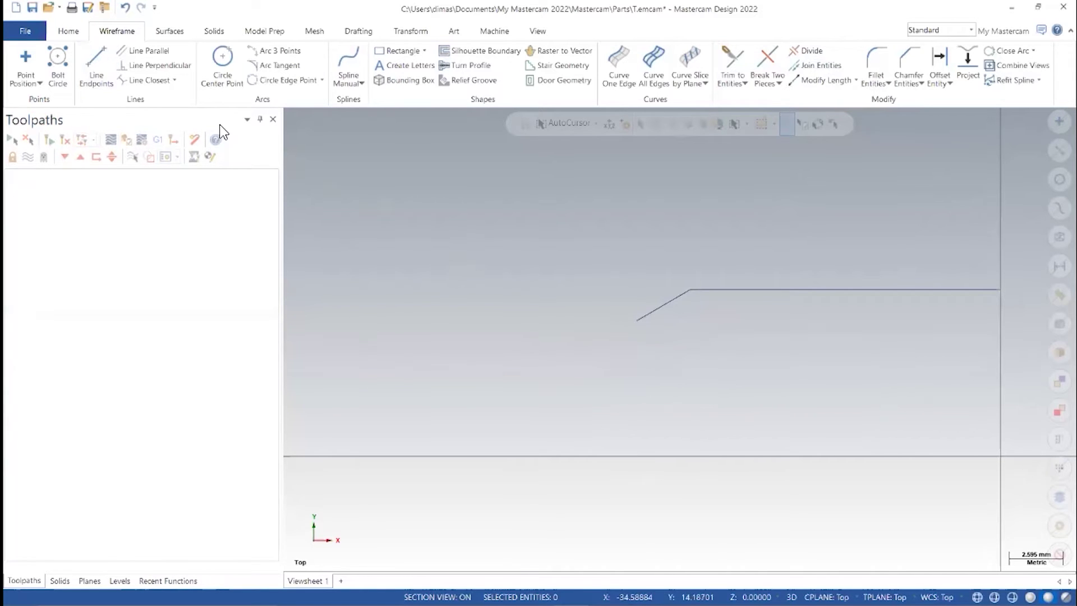
# Draw a horizontal line from the lower end of the sloped line, 3 mm long at 180°, for the Ø13 neck.
pyautogui.hotkey('alt', 'Tab')
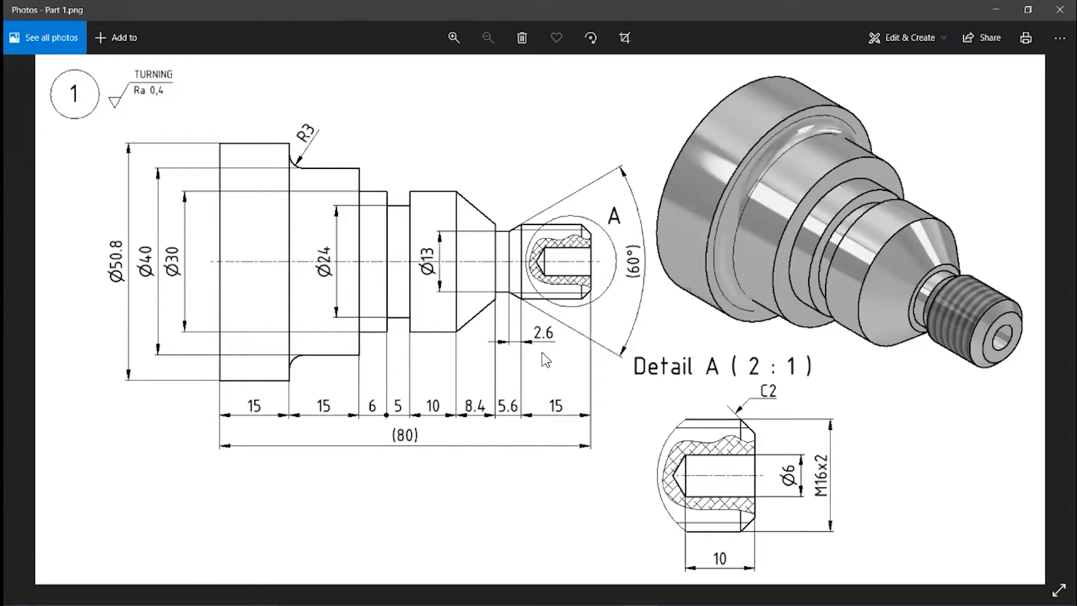
pyautogui.hotkey('alt', 'Tab')
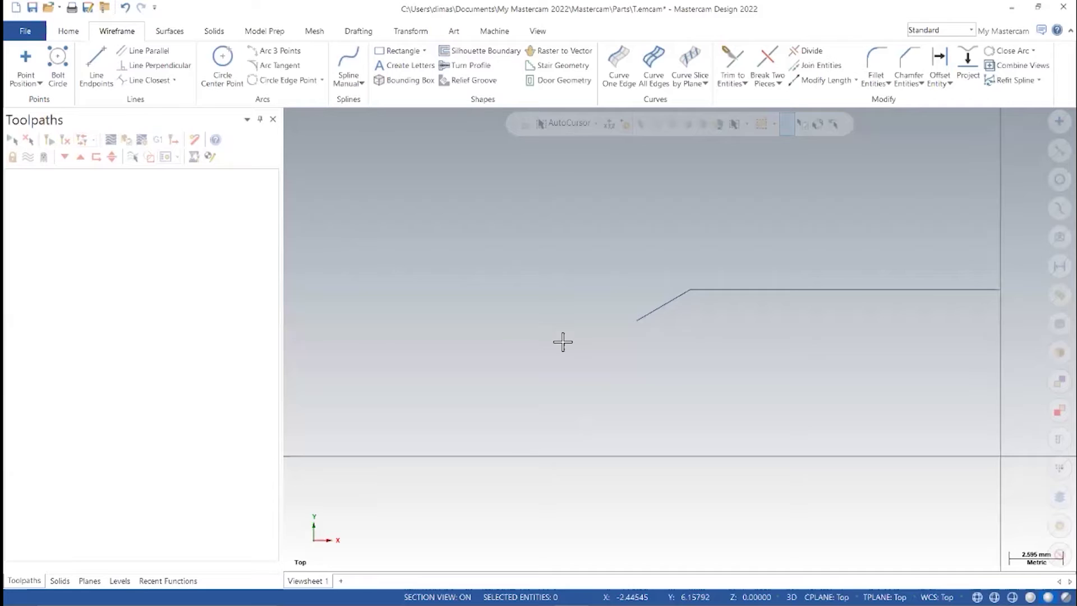
pyautogui.click(97, 67)
pyautogui.click(638, 321)
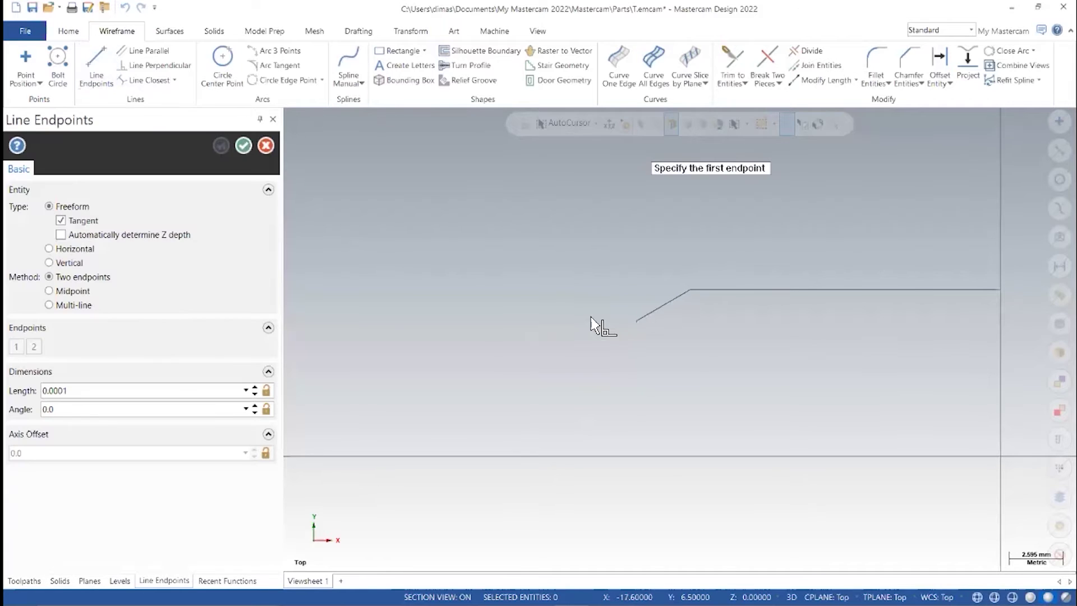
pyautogui.click(538, 328)
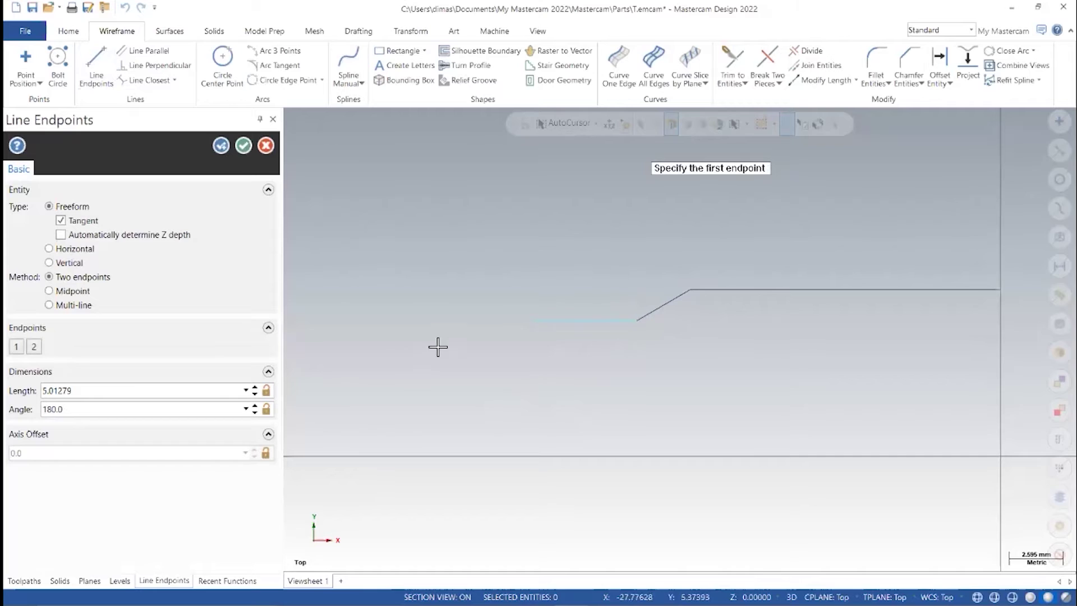
pyautogui.click(95, 396)
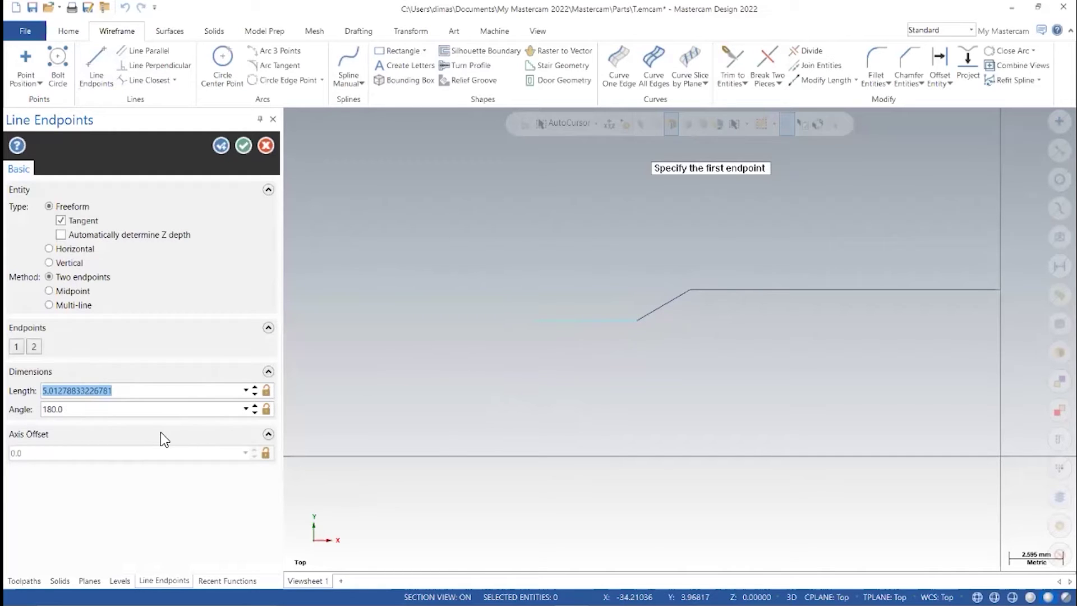
pyautogui.write('3.0')
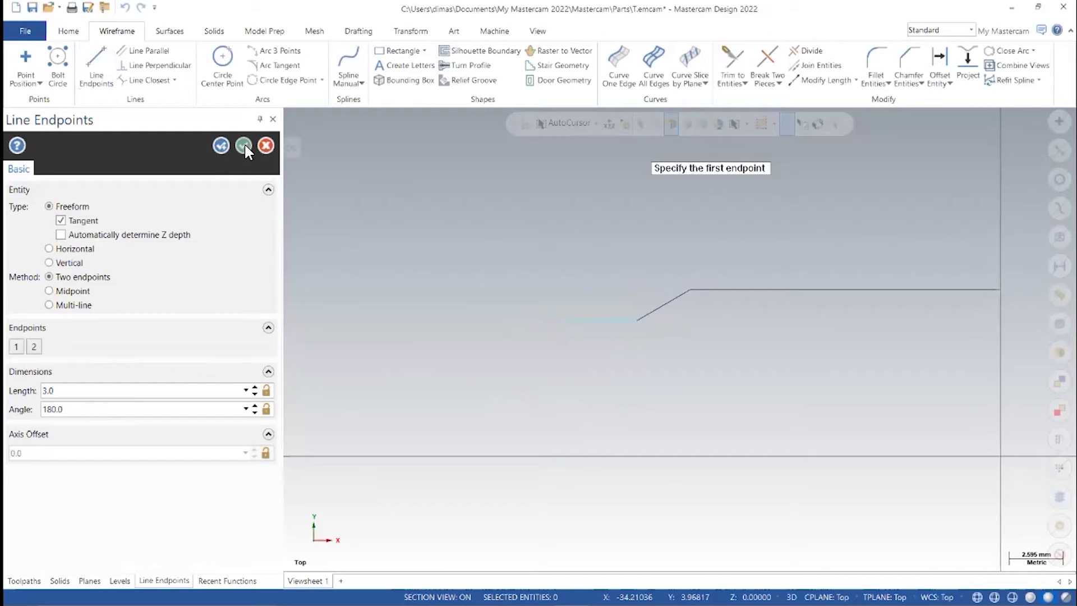
# Examine the Part 1 drawing up close where the Ø13 neck meets the cone and the thread's 60° run-out.
pyautogui.moveTo(603, 473)
pyautogui.mouseDown(button='middle')
pyautogui.moveTo(591, 467)
pyautogui.moveTo(605, 478)
pyautogui.mouseUp(button='middle')
pyautogui.scroll(-1, 604, 474)
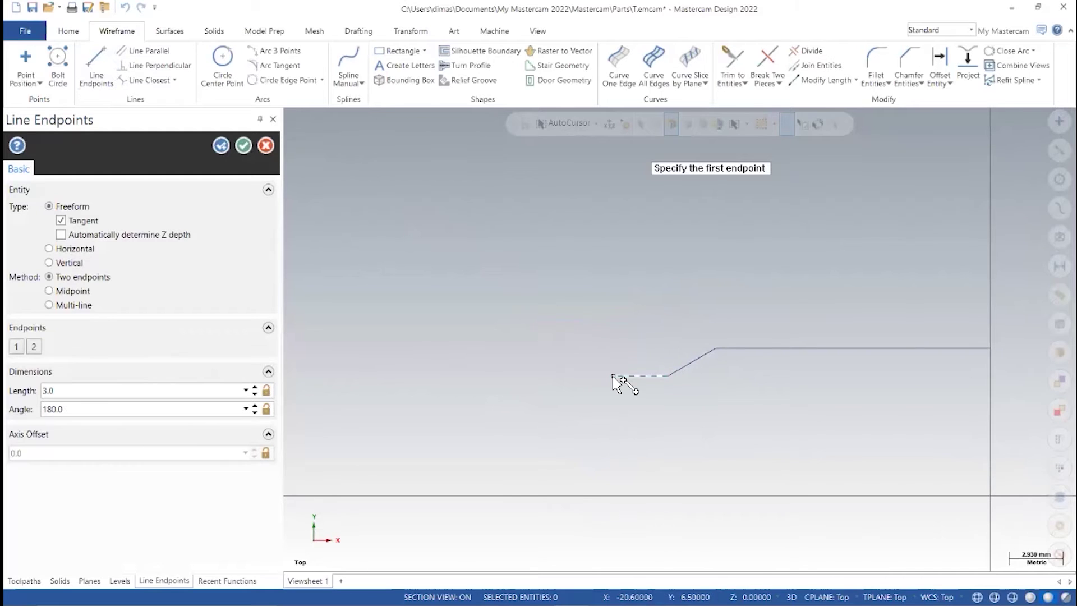
pyautogui.hotkey('alt', 'Tab')
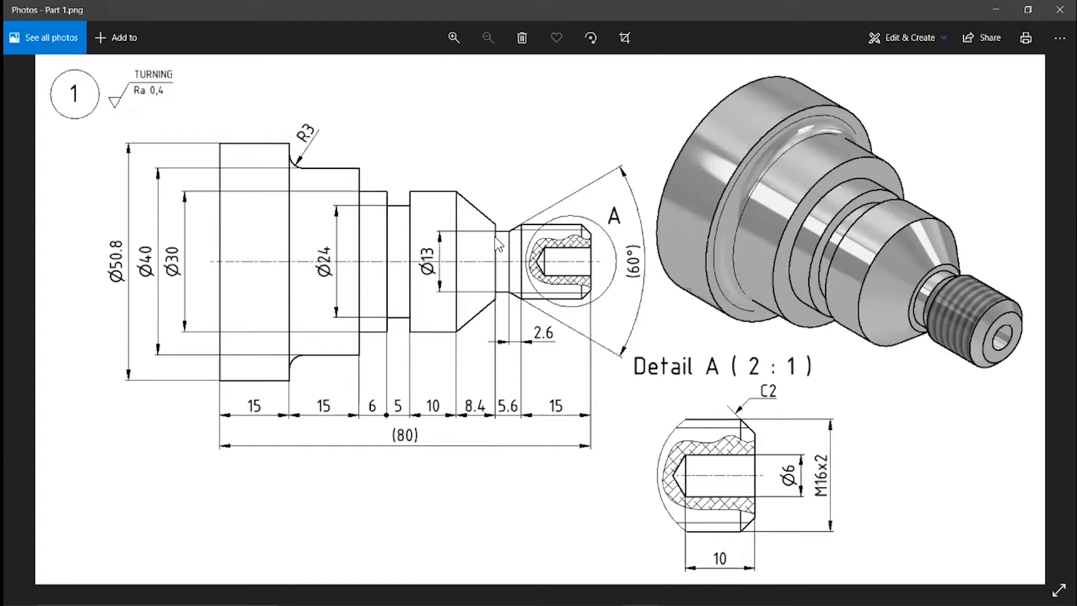
pyautogui.scroll(10, 495, 238)
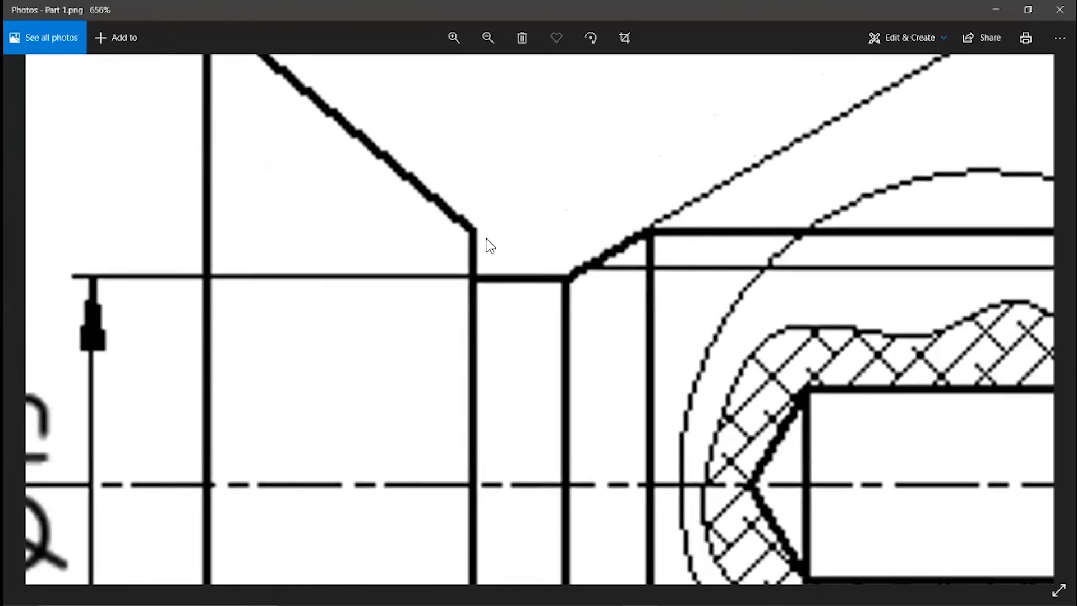
pyautogui.scroll(1, 471, 240)
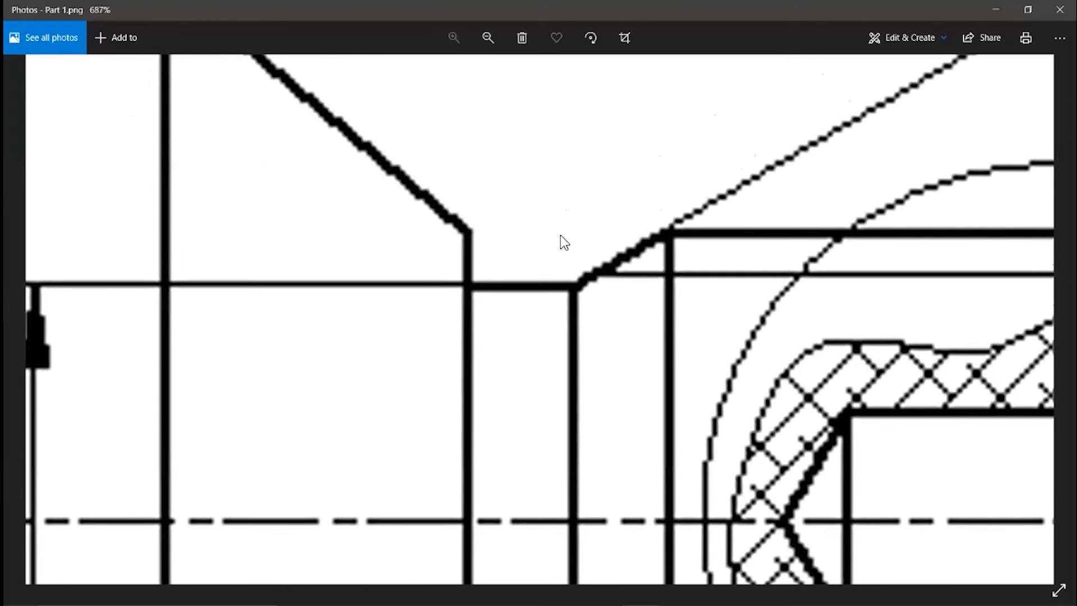
pyautogui.scroll(-6, 659, 239)
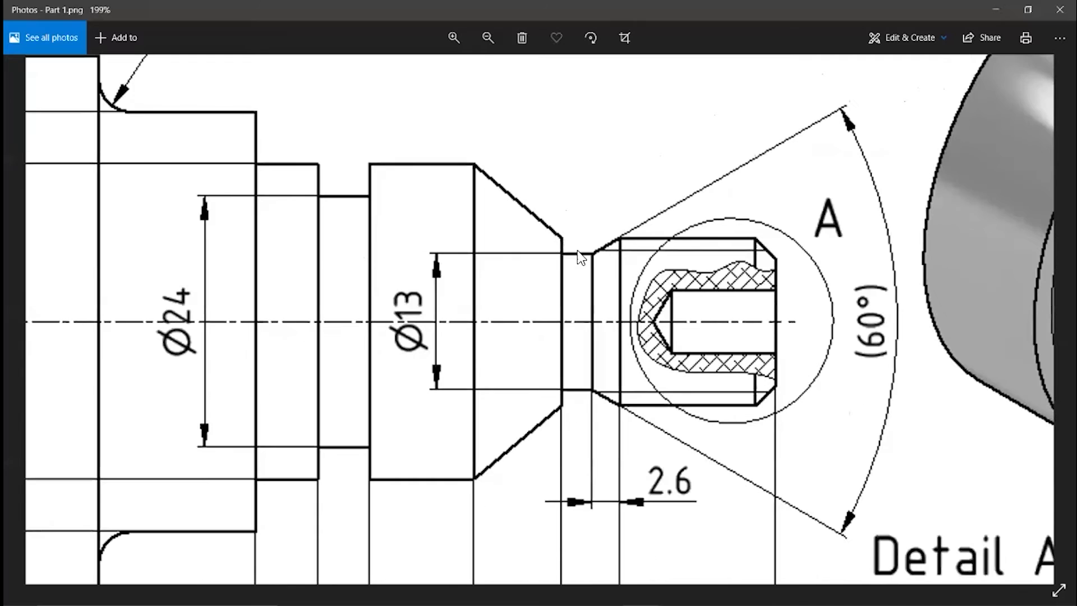
pyautogui.scroll(-2, 564, 246)
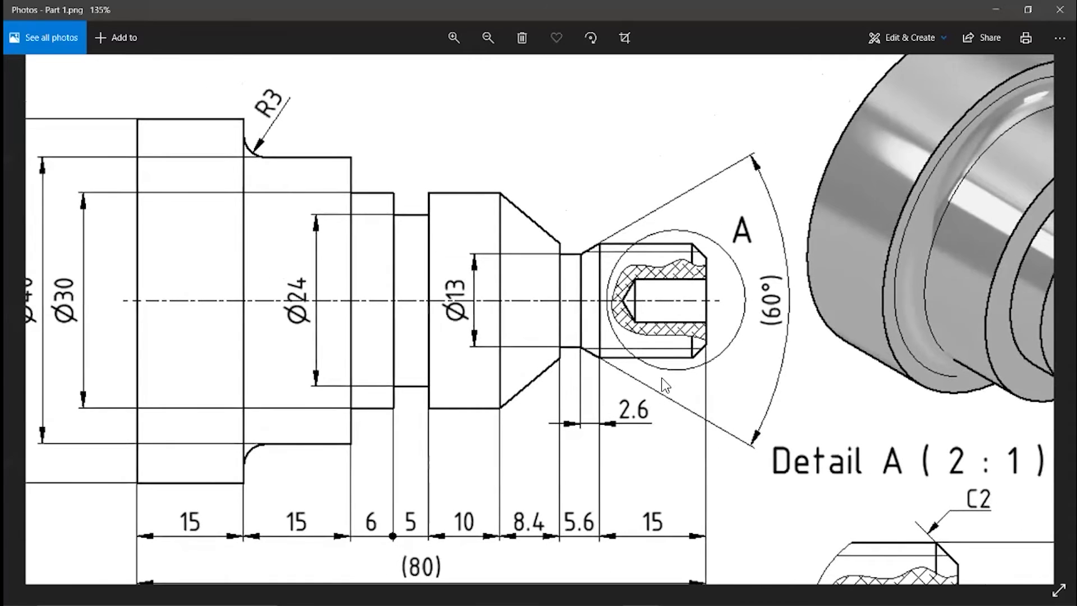
pyautogui.scroll(-1, 677, 391)
pyautogui.scroll(-1, 678, 376)
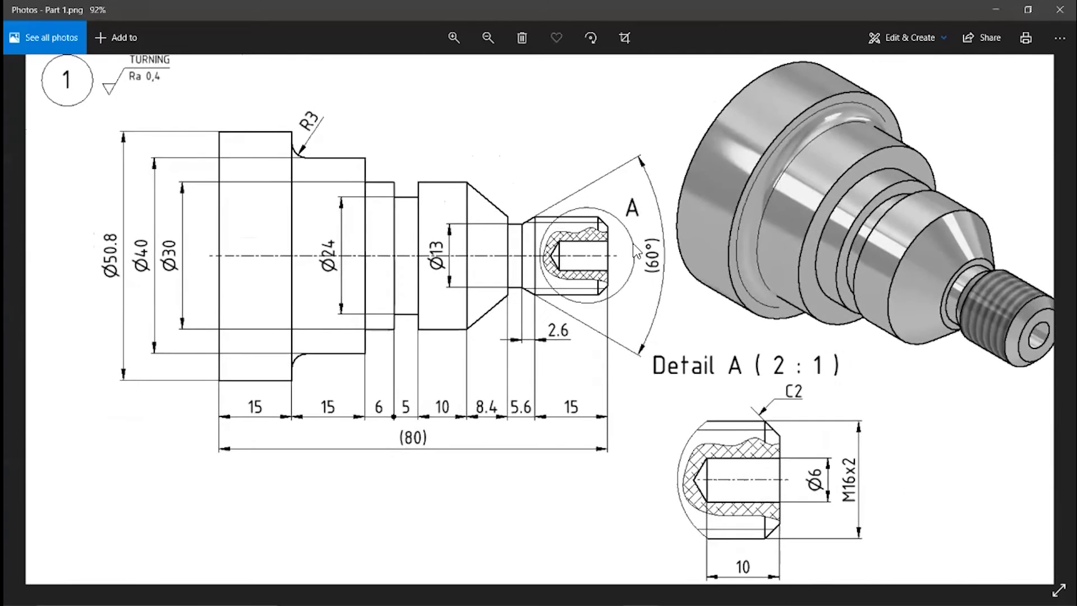
pyautogui.moveTo(665, 242); pyautogui.dragTo(639, 230)
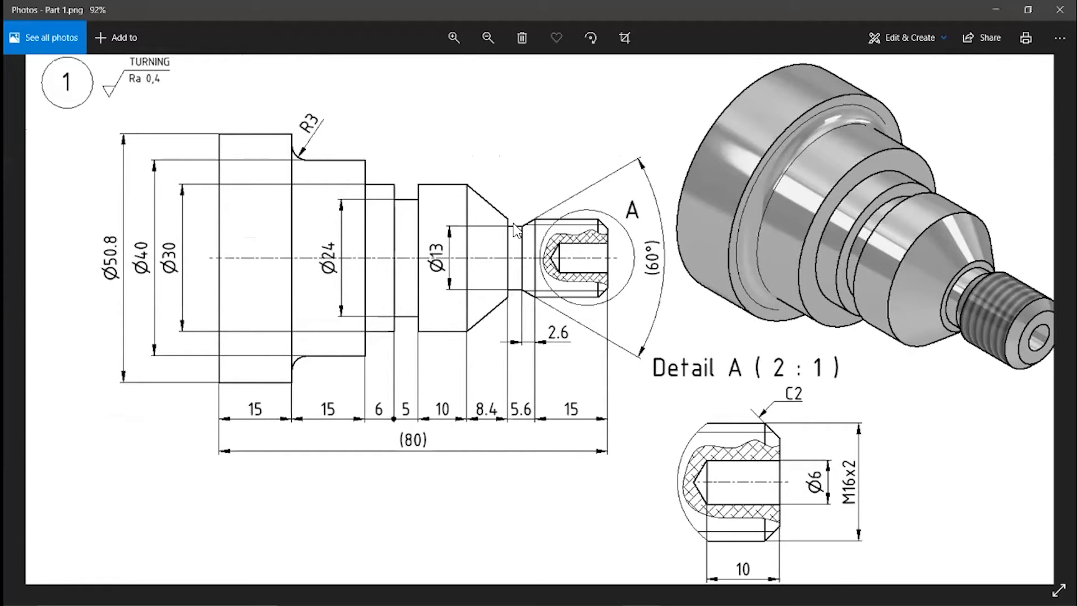
pyautogui.hotkey('alt', 'Tab')
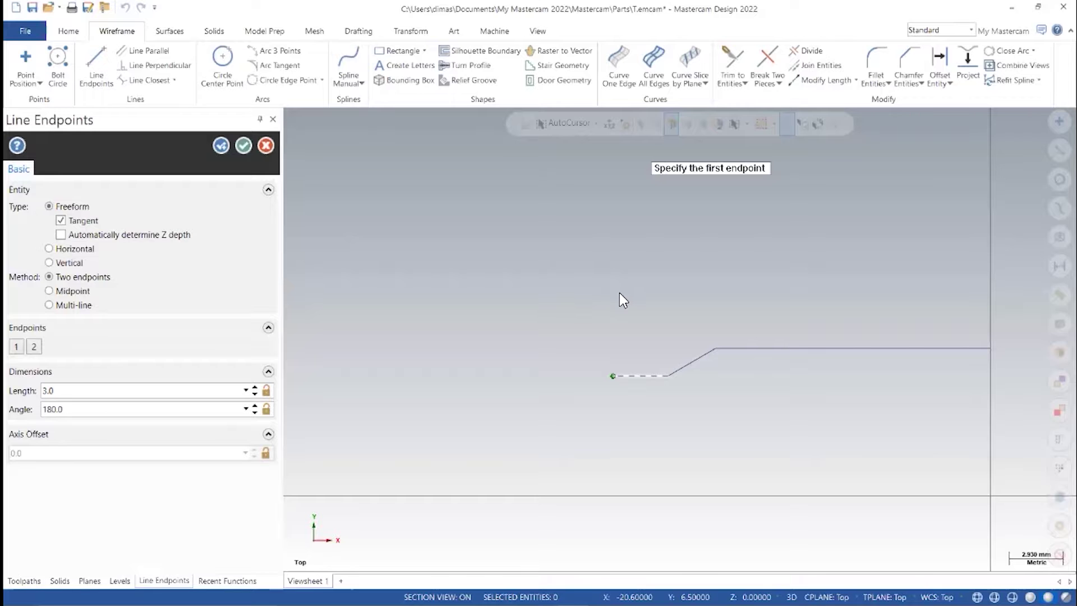
# Draw a vertical line up from the far end of the 3 mm neck line, 1.5 mm long at 90°, for the start of the cone.
pyautogui.click(613, 376)
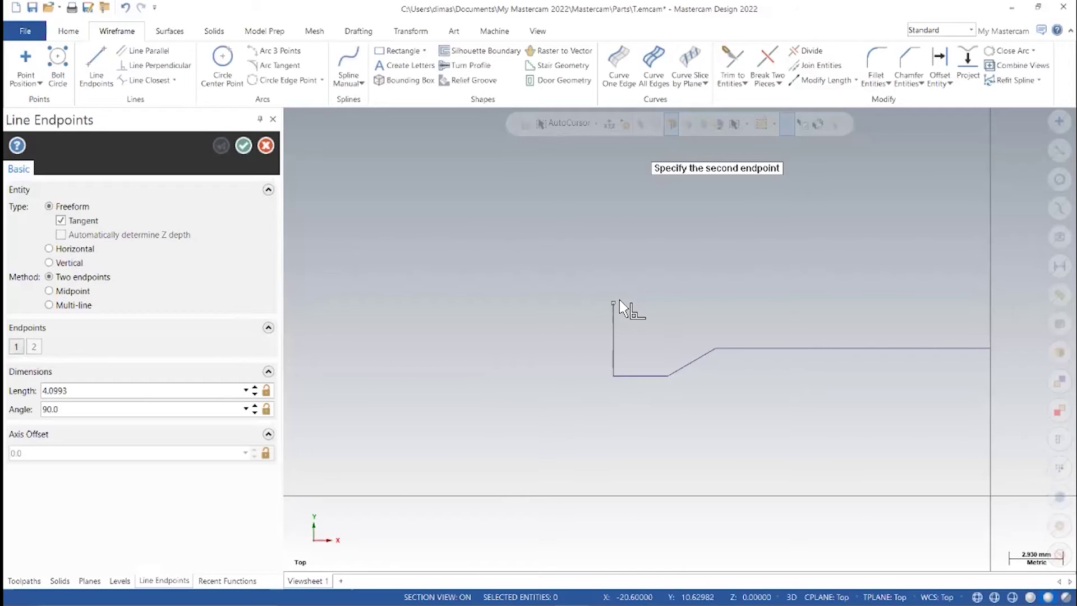
pyautogui.click(623, 349)
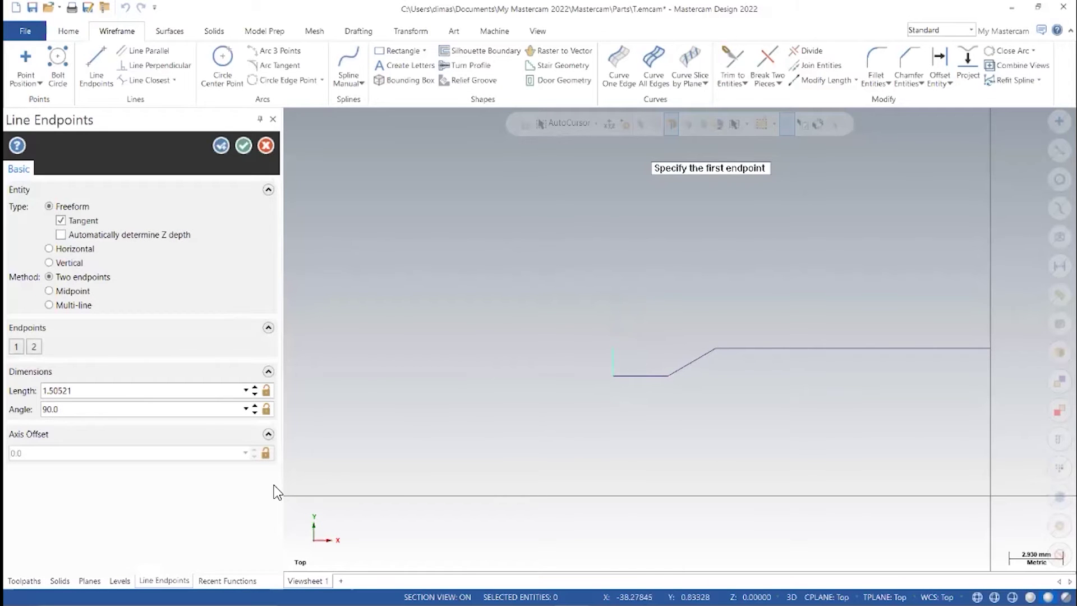
pyautogui.click(99, 388)
pyautogui.write('1.10673')
pyautogui.click(613, 349)
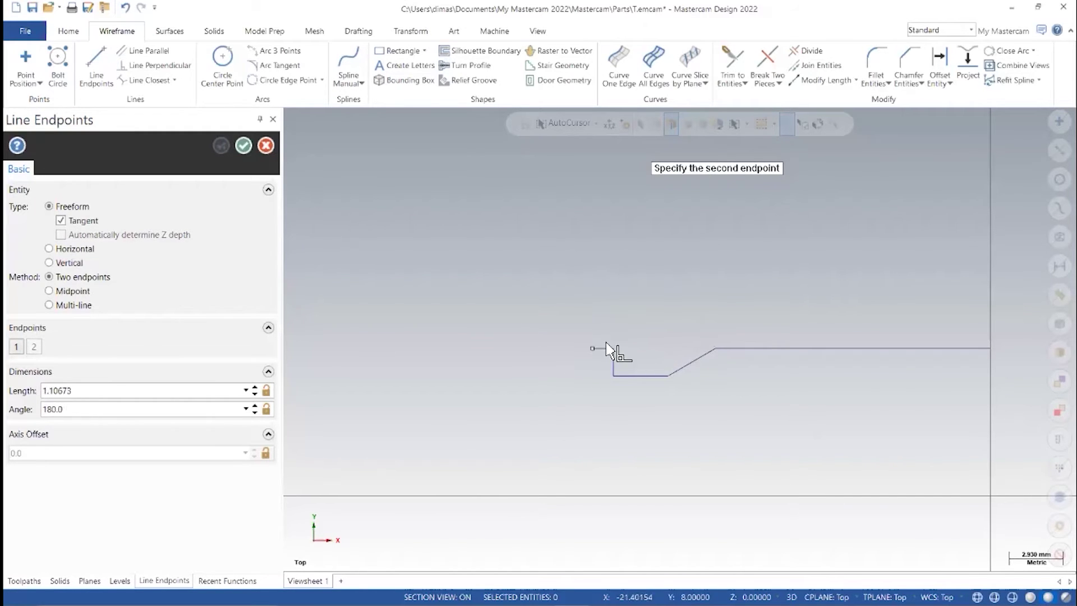
pyautogui.click(627, 364)
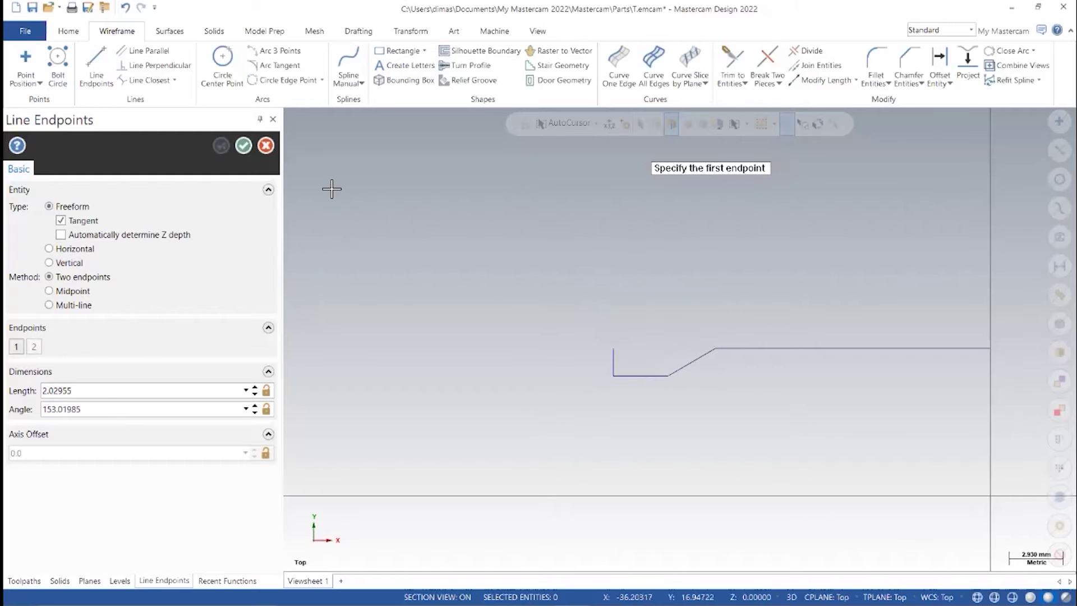
pyautogui.hotkey('alt', 'Tab')
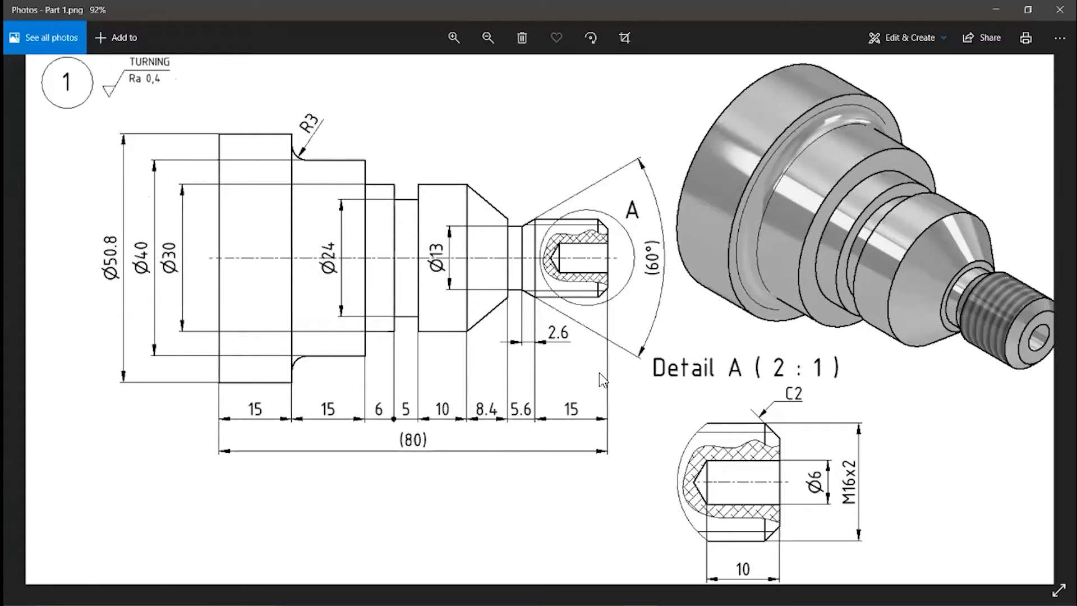
pyautogui.hotkey('alt', 'Tab')
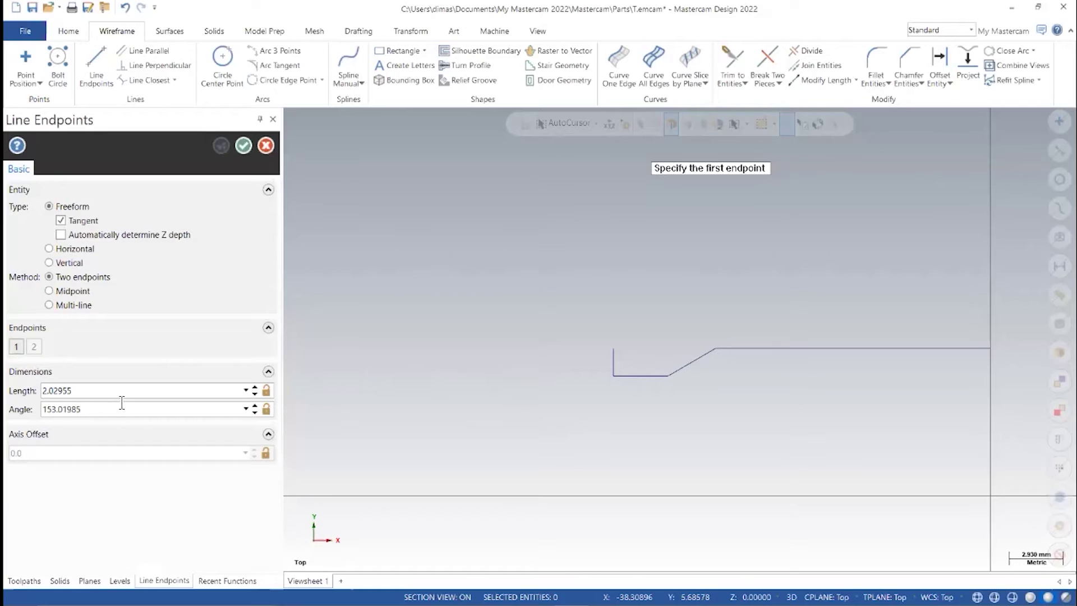
pyautogui.click(83, 392)
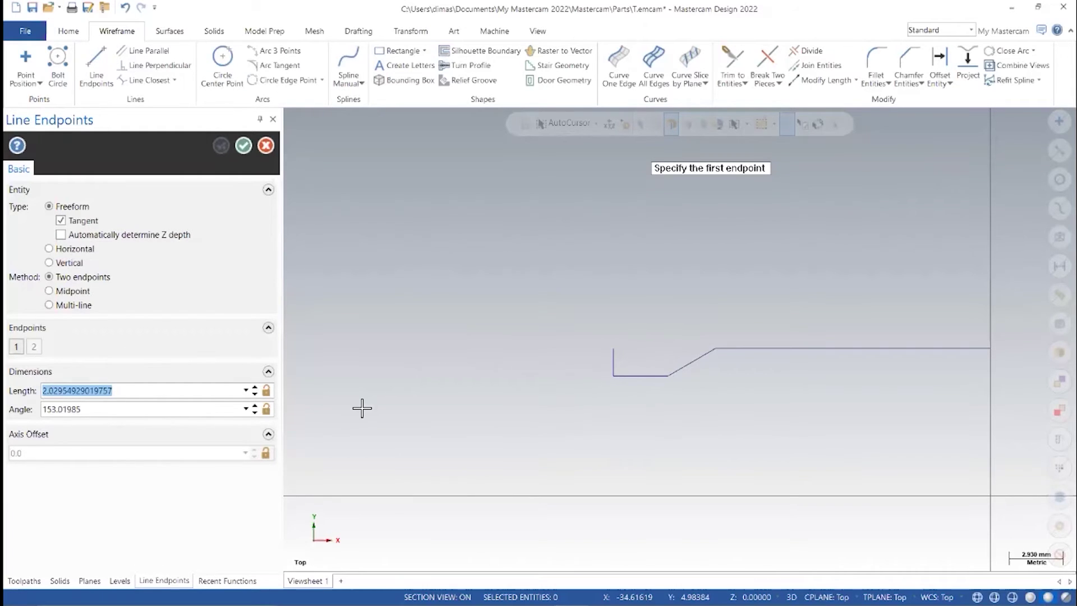
pyautogui.write('30')
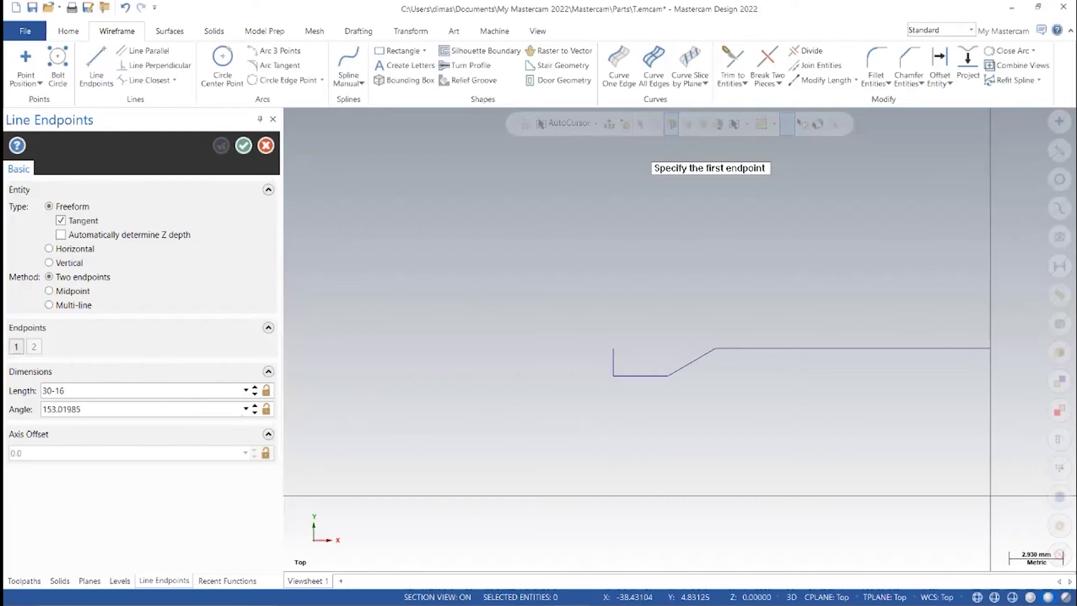
pyautogui.click(138, 391)
pyautogui.press('Escape')
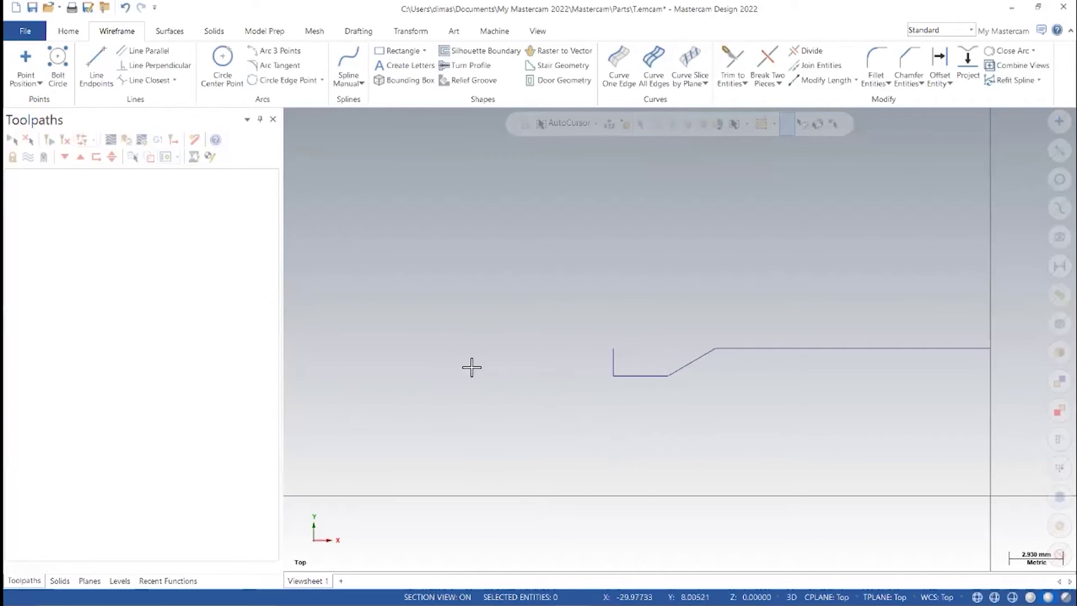
# Draw a vertical helper line up from the top of the 1.5 mm line at 90°, with a length of (30-16)/2 = 7 mm.
pyautogui.click(93, 72)
pyautogui.click(615, 352)
pyautogui.click(617, 195)
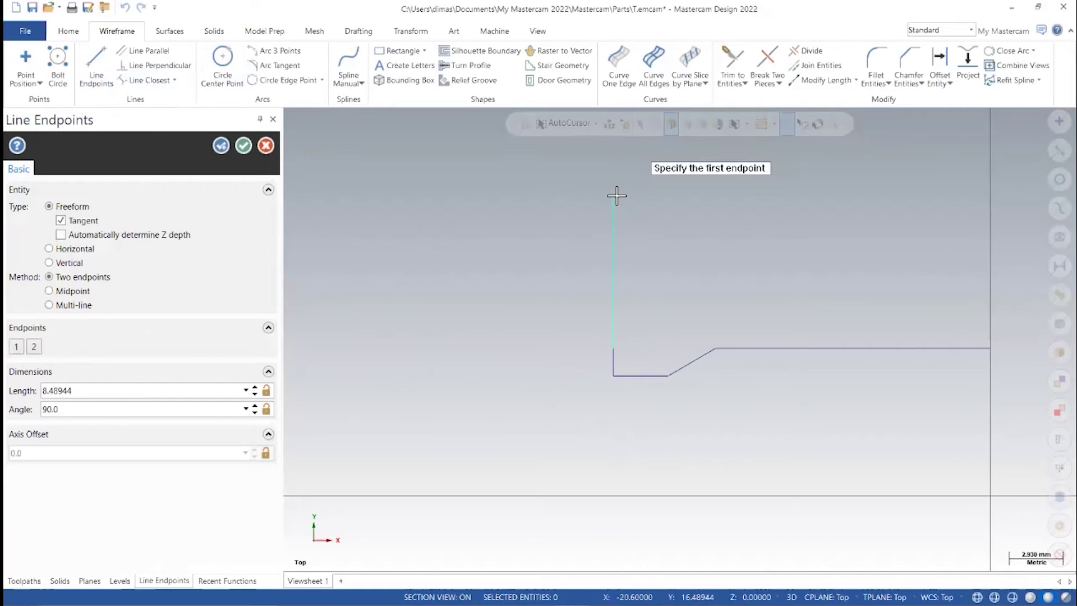
pyautogui.doubleClick(95, 390)
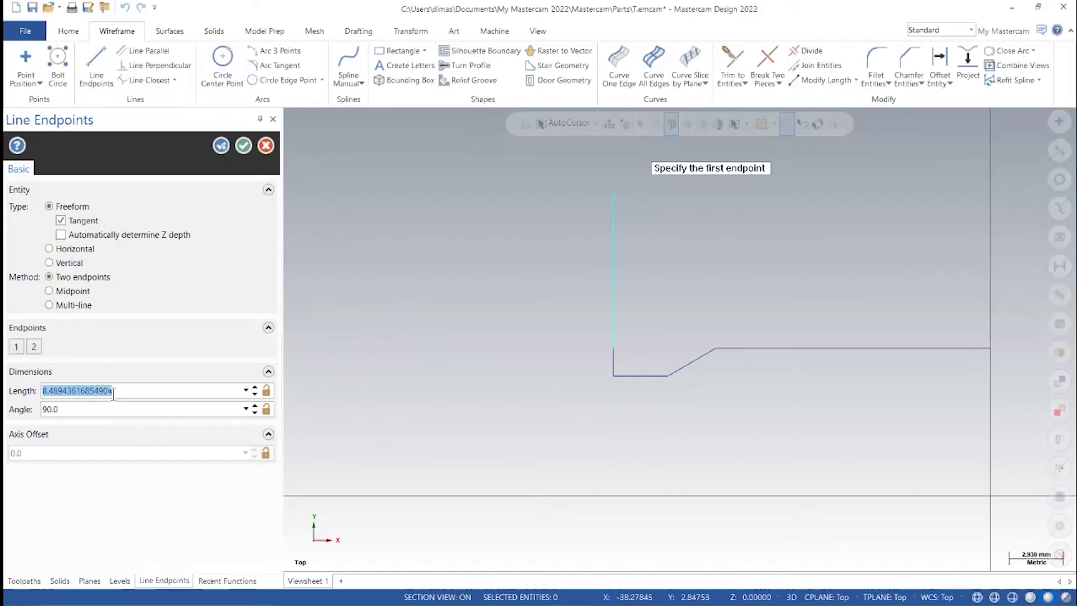
pyautogui.write('30-1')
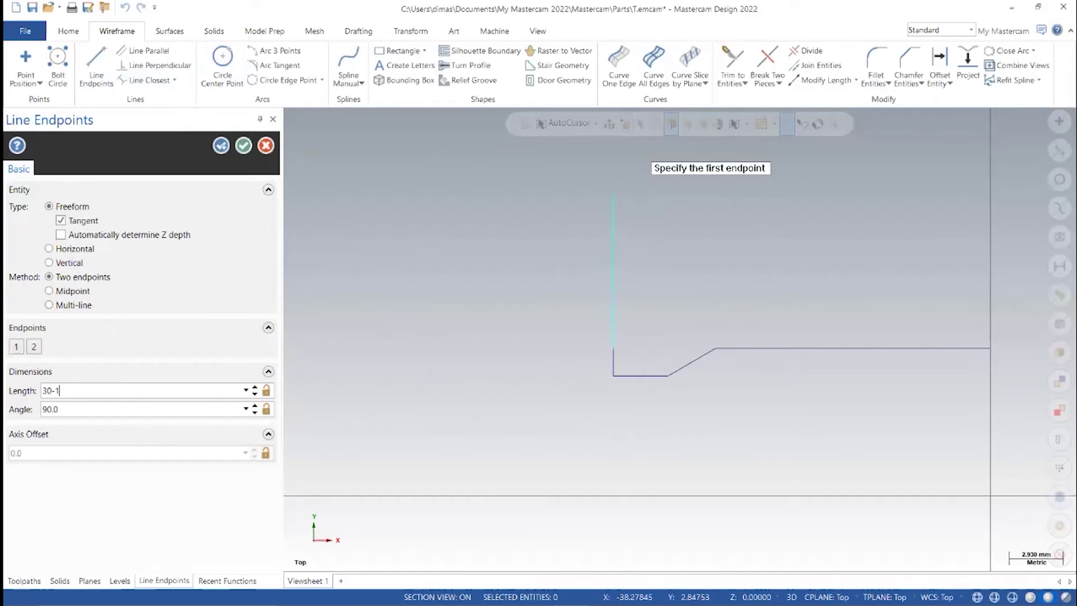
pyautogui.doubleClick(85, 390)
pyautogui.click(91, 395)
pyautogui.write('/2')
pyautogui.press('Return')
# Draw a horizontal helper line from the top of the vertical helper line, 8.4 mm long at 180°, for the cone's length.
pyautogui.click(613, 219)
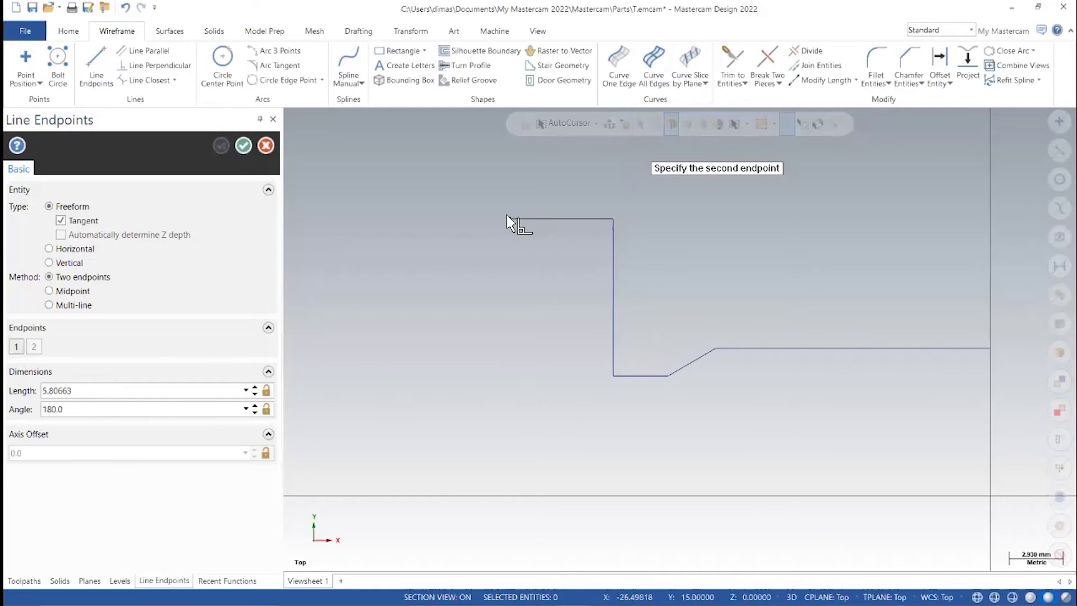
pyautogui.click(453, 219)
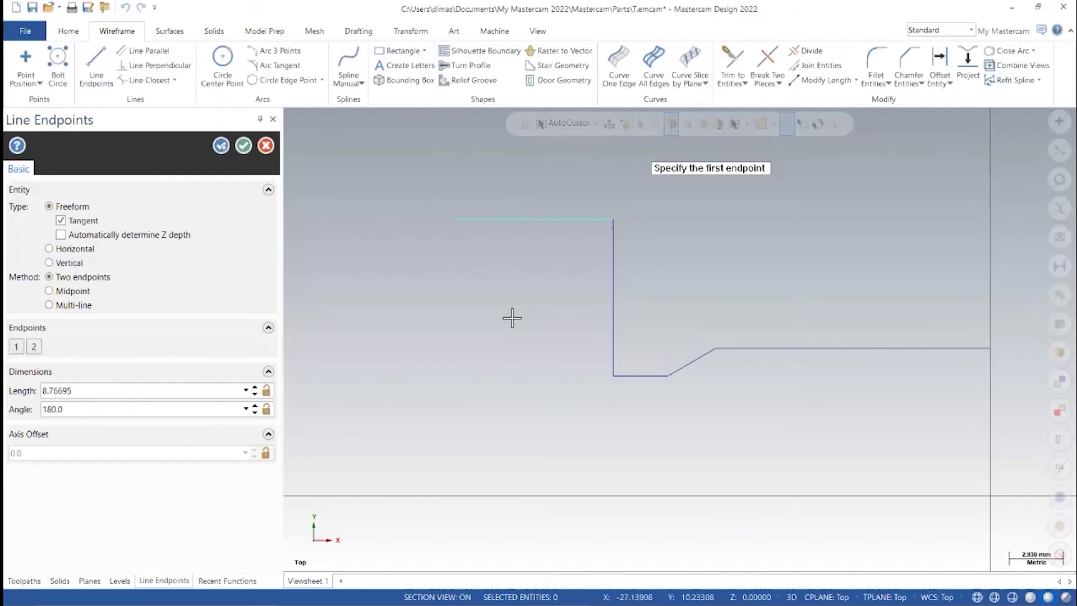
pyautogui.hotkey('alt', 'Tab')
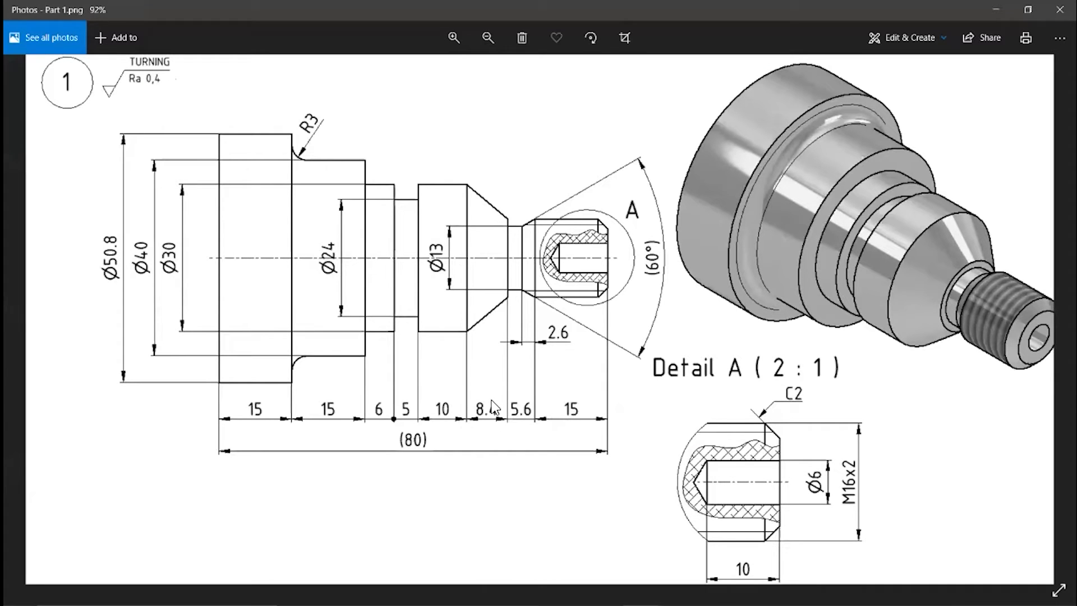
pyautogui.hotkey('alt', 'Tab')
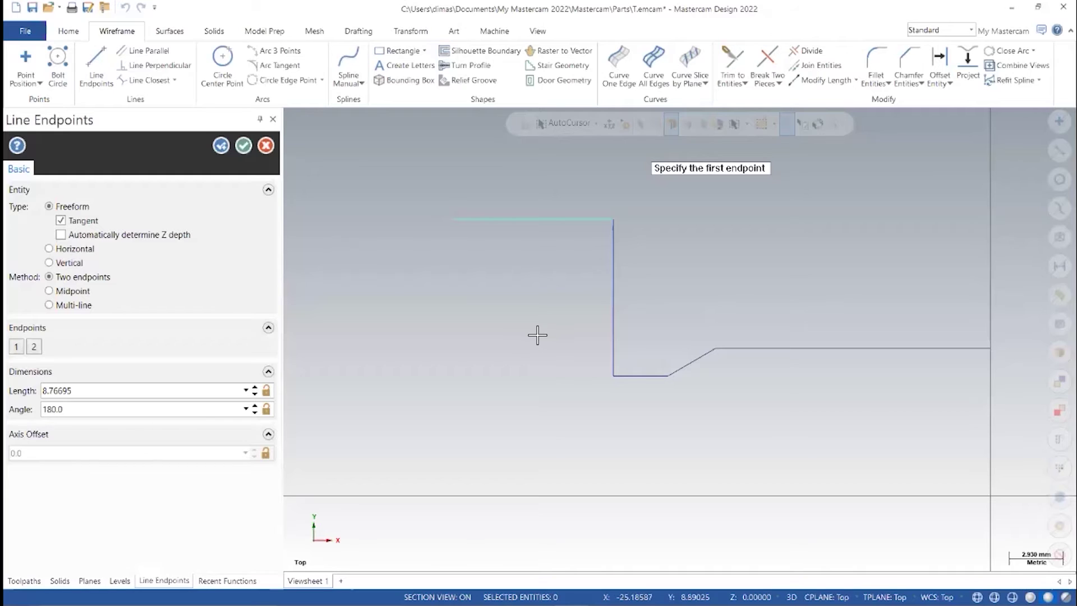
pyautogui.click(96, 390)
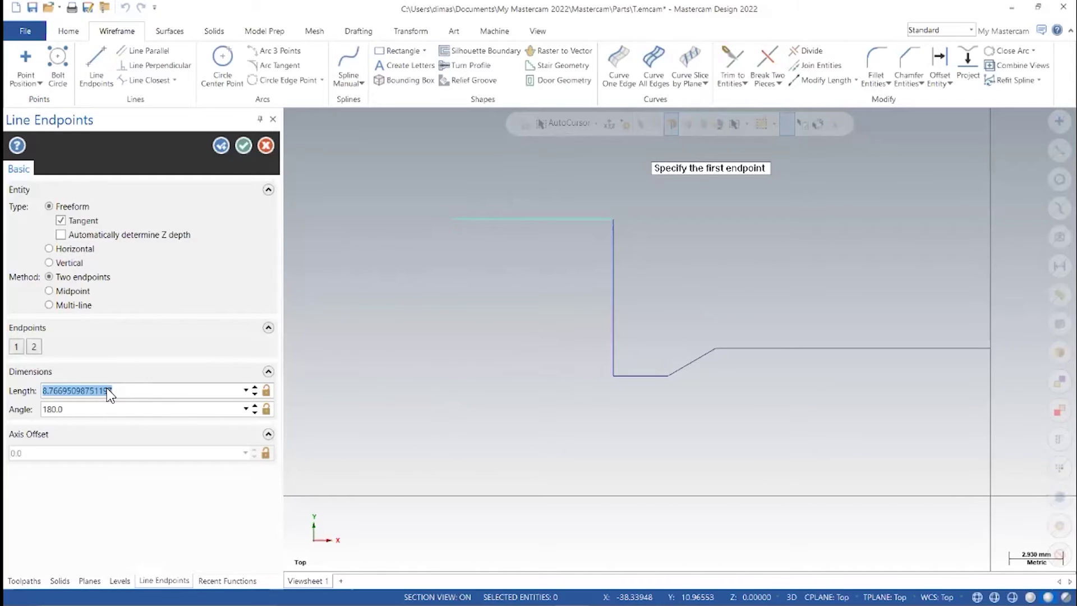
pyautogui.write('8.4')
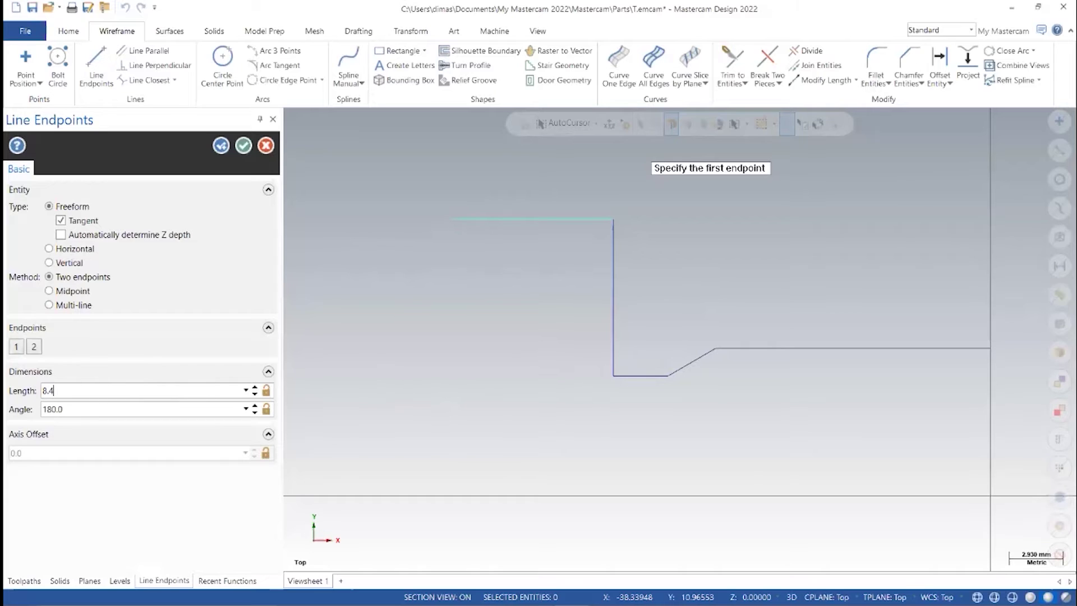
# Draw the cone's sloped line from the far end of the 8.4 mm line to the upper end of the 1.5 mm vertical line.
pyautogui.click(459, 219)
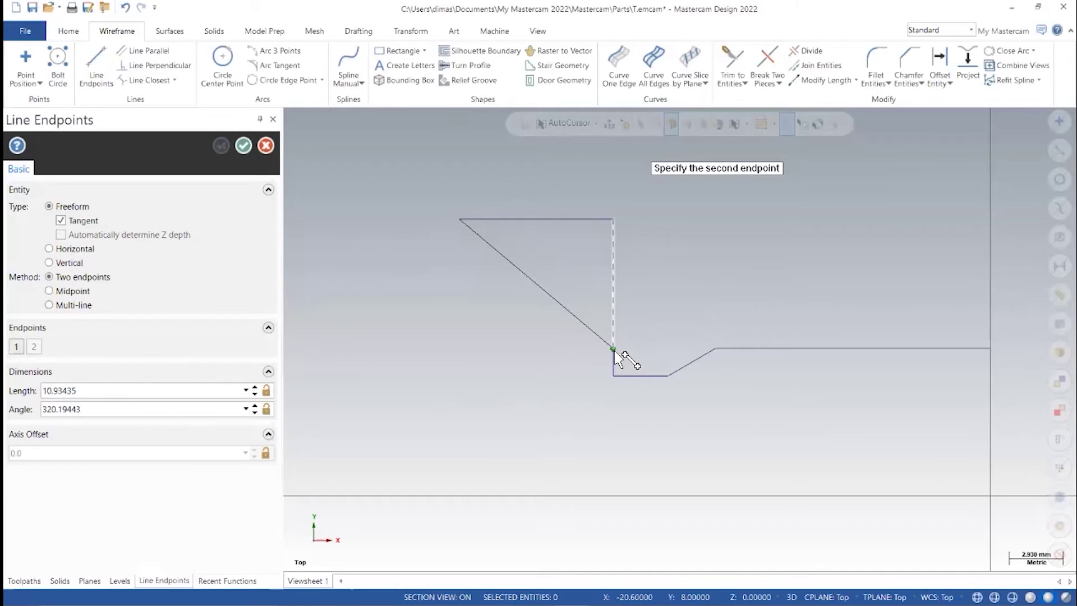
pyautogui.click(614, 350)
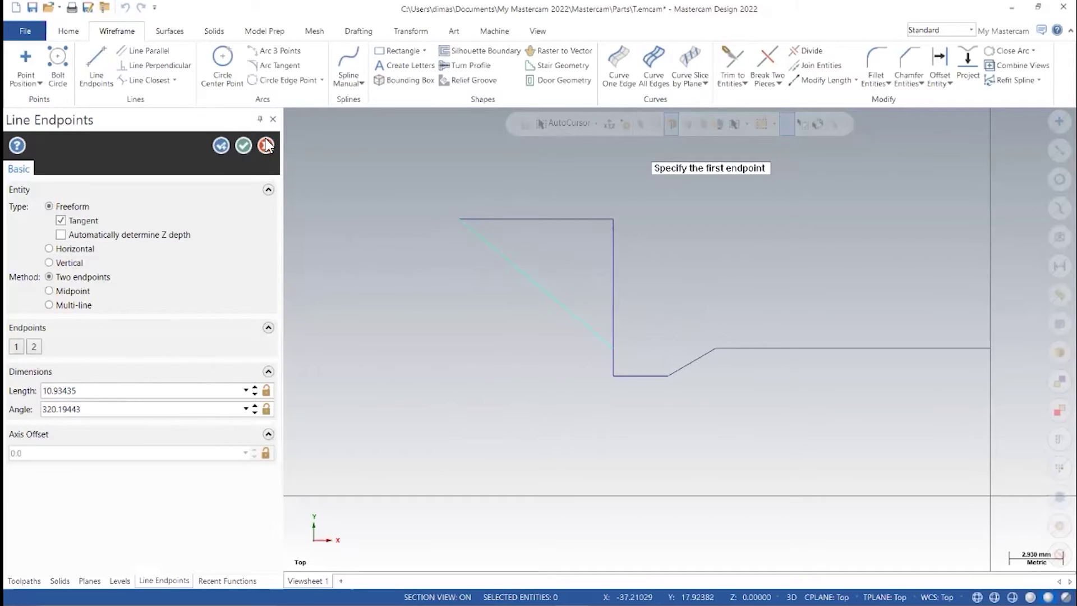
pyautogui.click(243, 146)
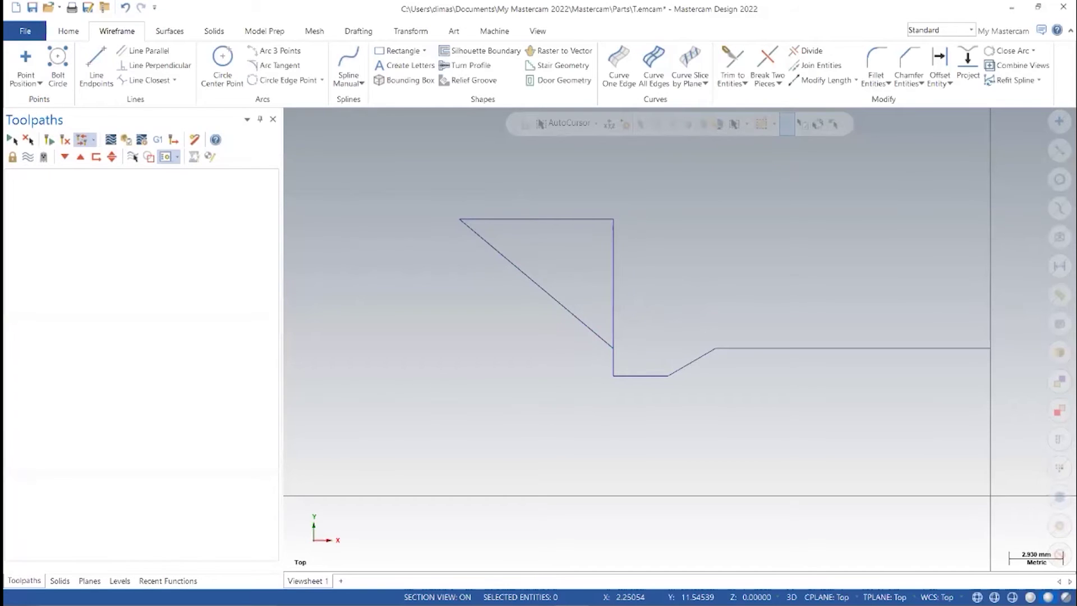
# Remove the vertical and 8.4 mm horizontal helper lines above the cone's slope, using Divide in Trim mode.
pyautogui.click(807, 50)
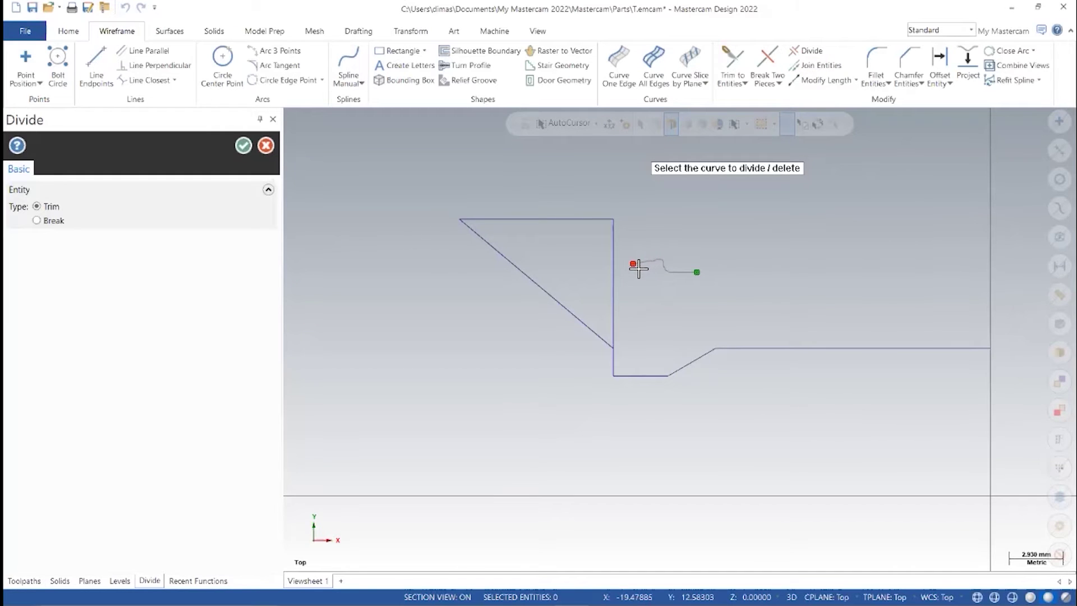
pyautogui.moveTo(639, 269)
pyautogui.mouseDown()
pyautogui.moveTo(580, 267)
pyautogui.moveTo(535, 248)
pyautogui.moveTo(519, 191)
pyautogui.mouseUp()
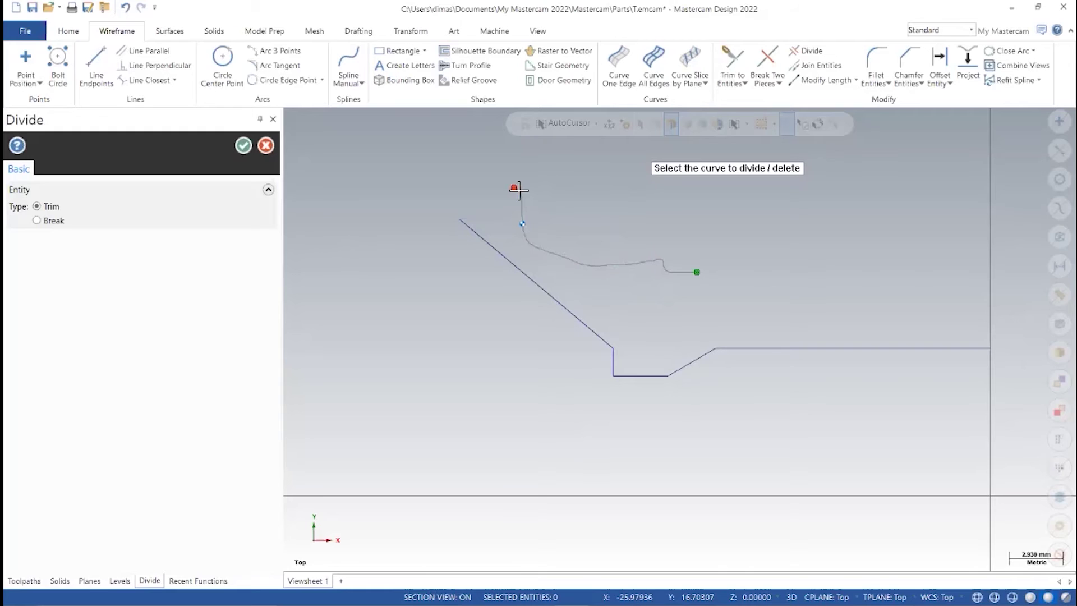
pyautogui.moveTo(519, 194); pyautogui.dragTo(519, 194)
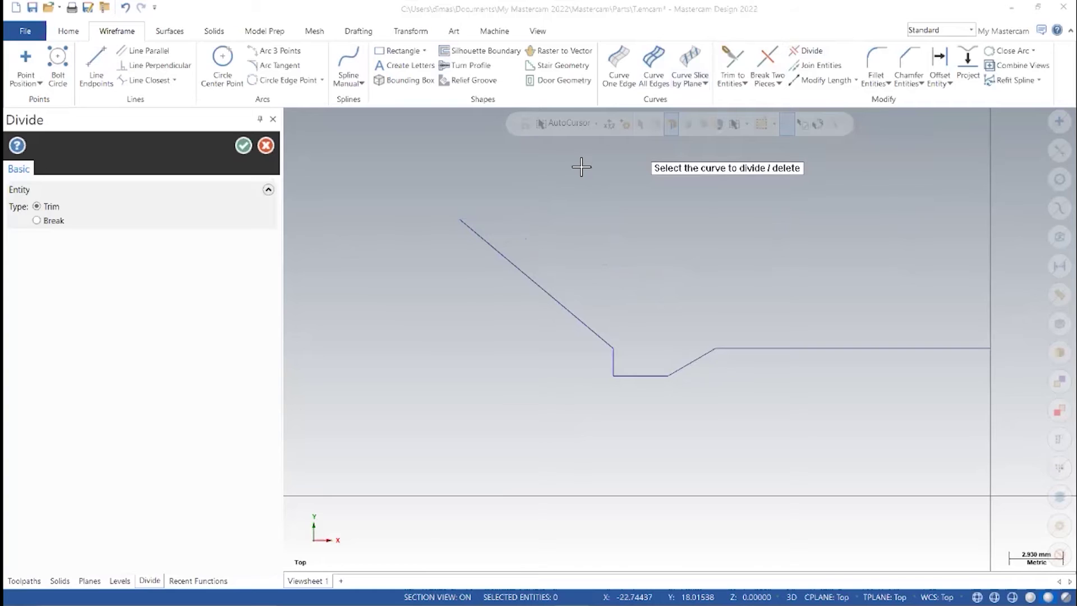
pyautogui.scroll(-2, 604, 368)
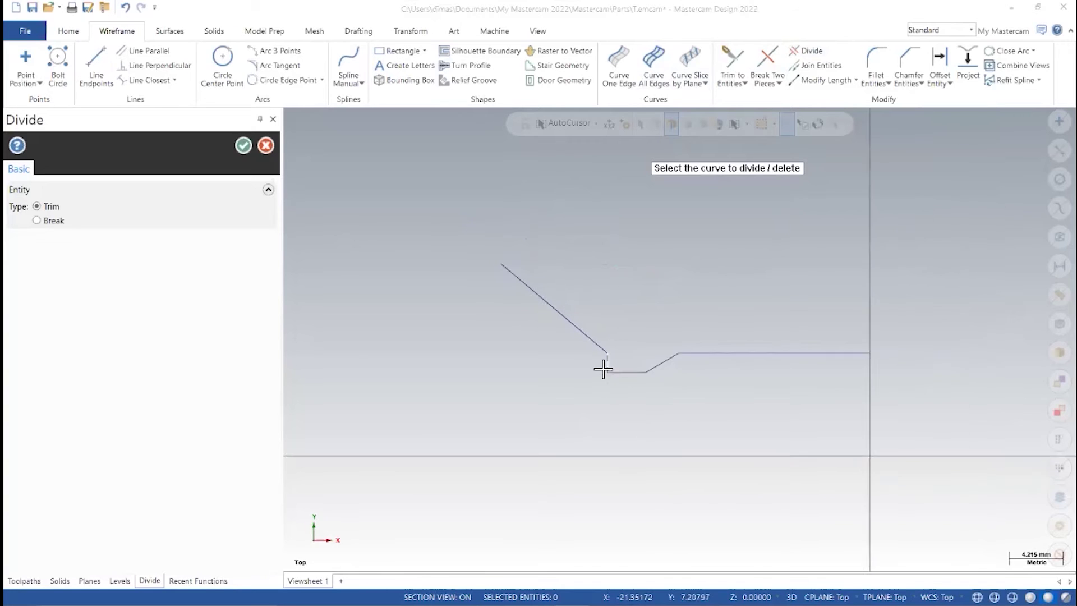
pyautogui.moveTo(658, 486); pyautogui.dragTo(713, 498, button='middle')
pyautogui.scroll(1, 722, 436)
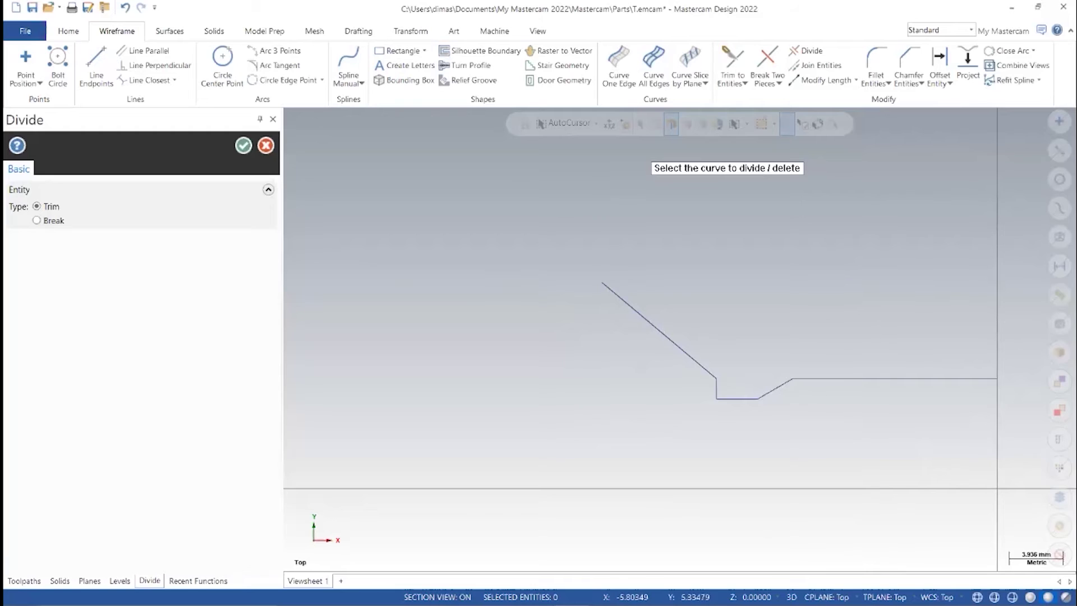
pyautogui.moveTo(899, 469); pyautogui.dragTo(833, 466, button='middle')
pyautogui.scroll(1, 862, 454)
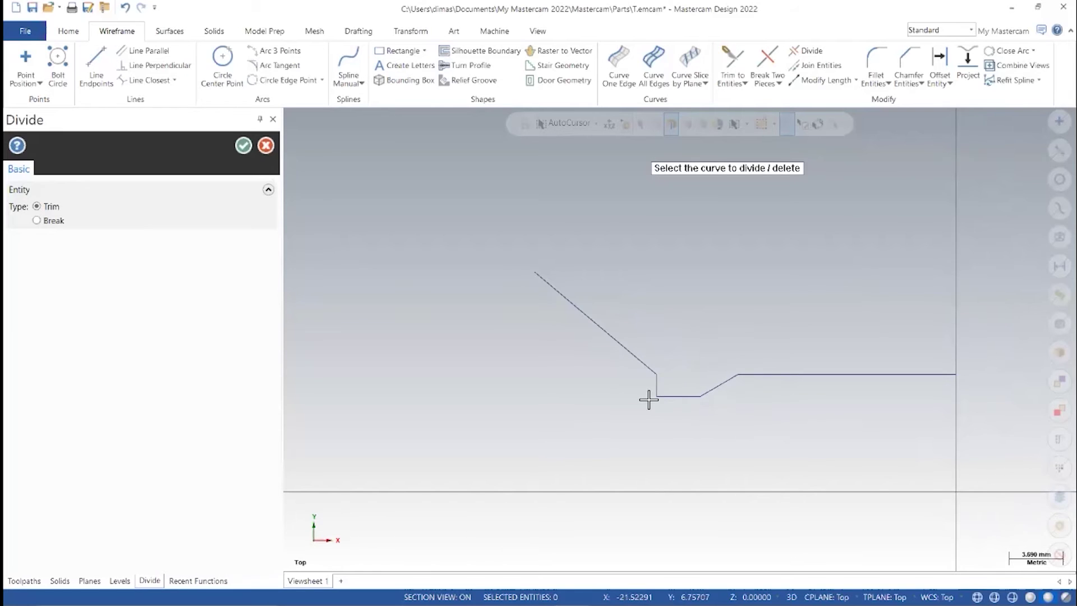
pyautogui.click(94, 61)
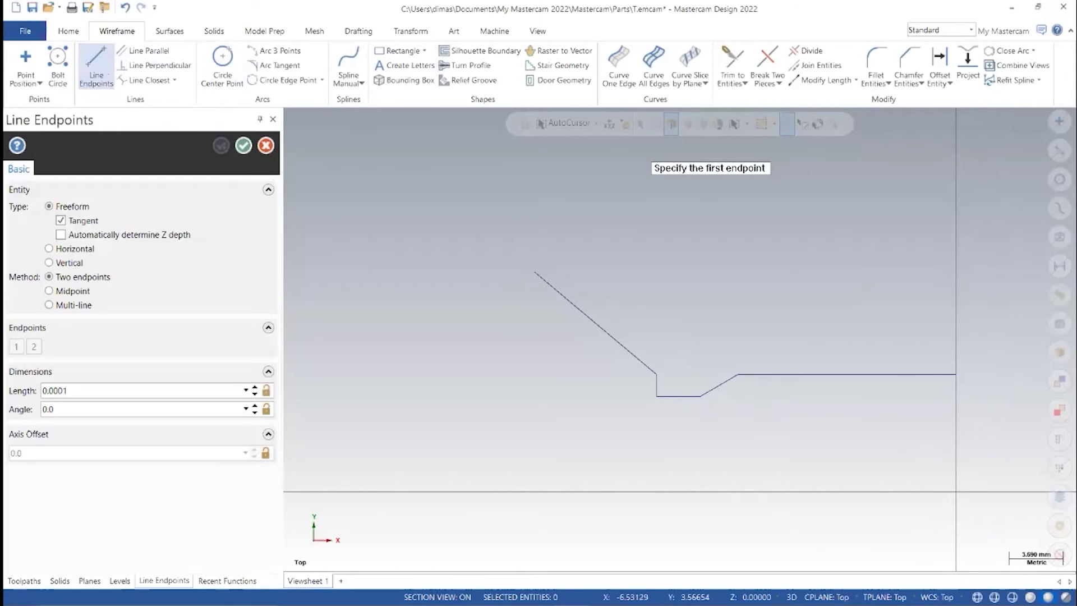
pyautogui.click(658, 377)
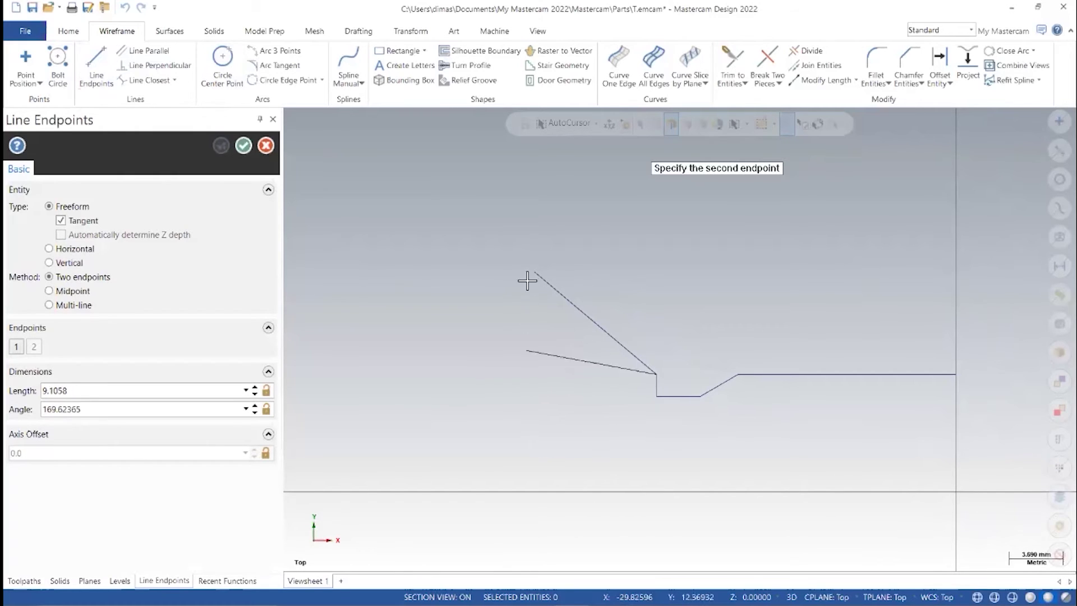
pyautogui.press('Escape')
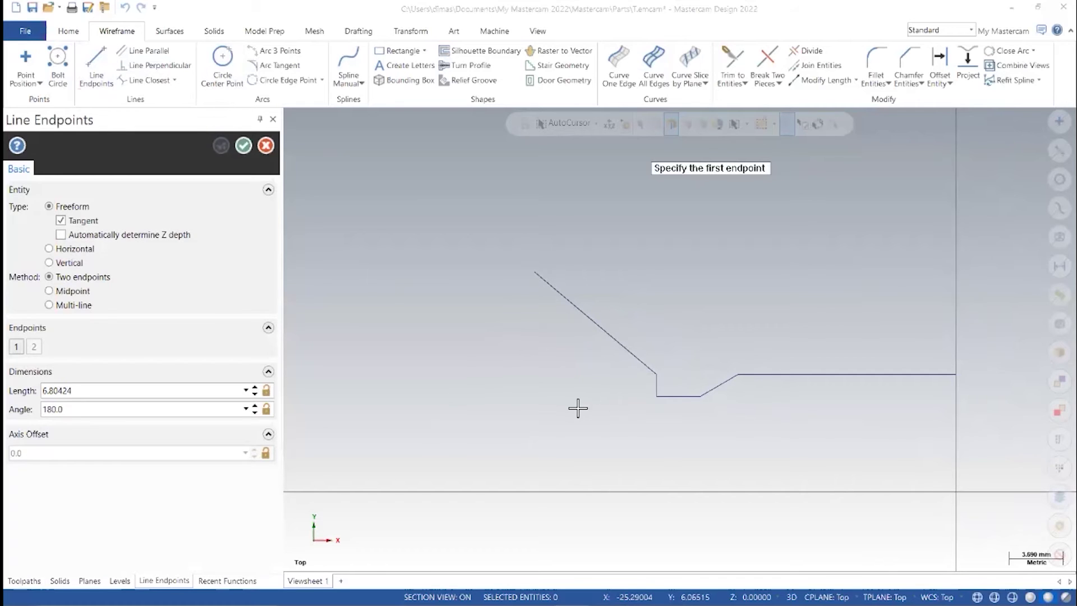
pyautogui.hotkey('alt', 'Tab')
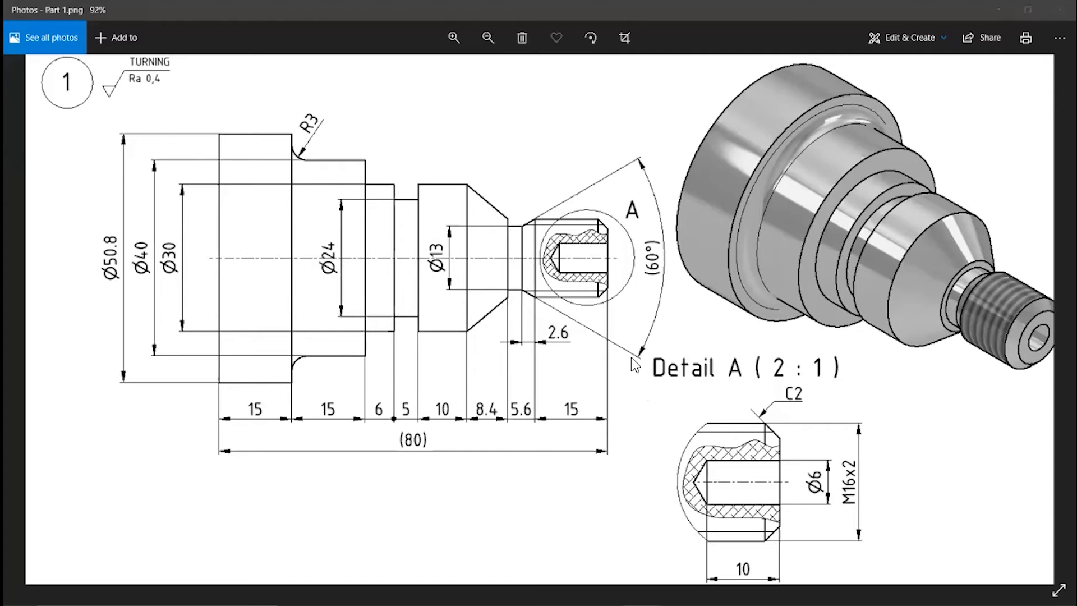
pyautogui.hotkey('alt', 'Tab')
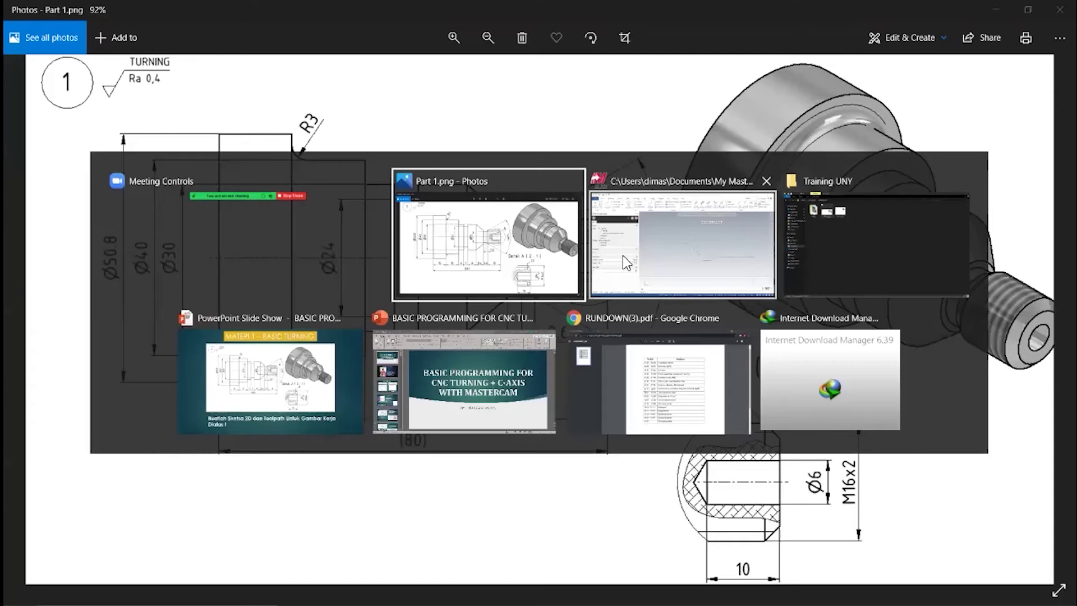
pyautogui.click(624, 257)
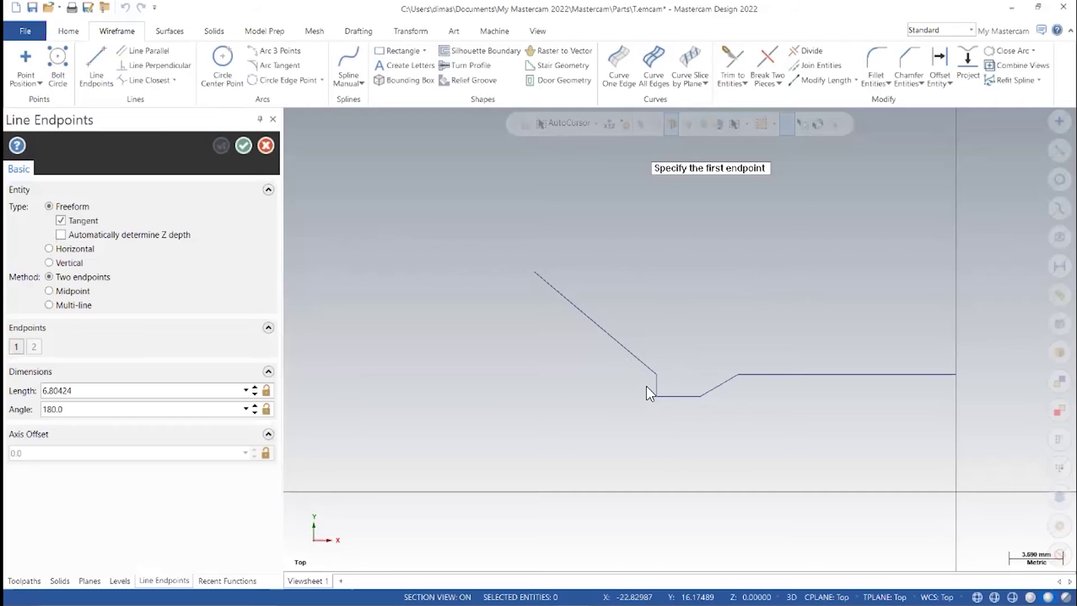
pyautogui.click(648, 226)
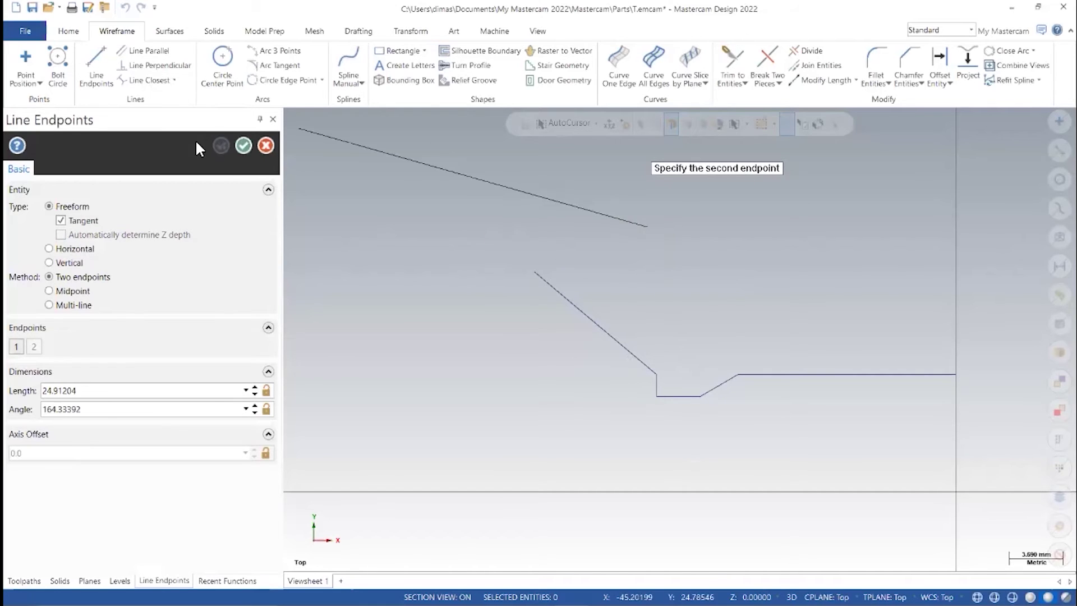
pyautogui.press('Escape')
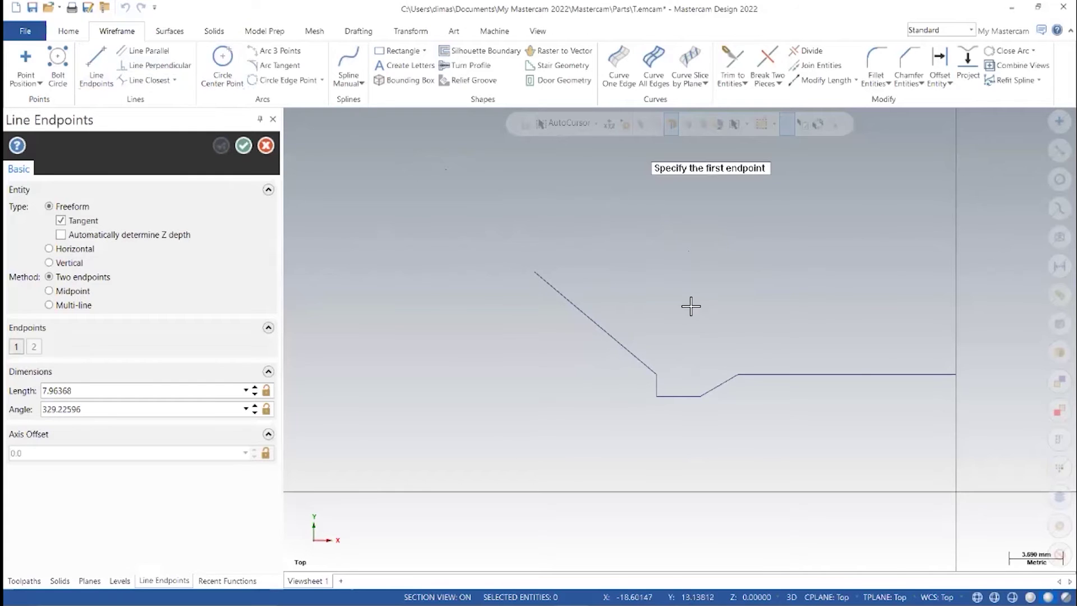
pyautogui.keyDown('alt'); pyautogui.moveTo(693, 305); pyautogui.dragTo(820, 316, button='middle'); pyautogui.keyUp('alt')
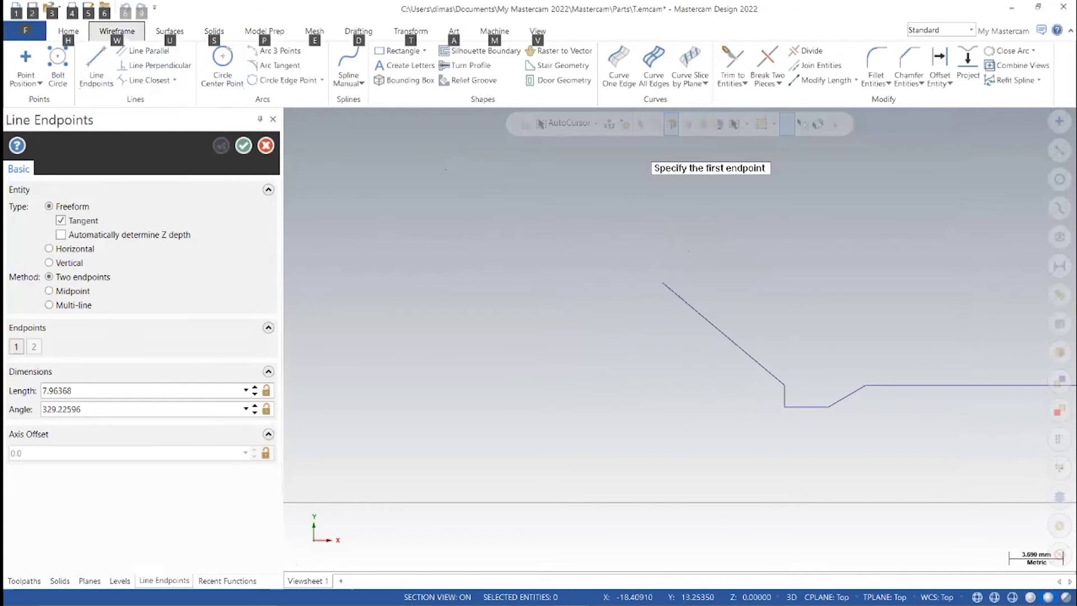
pyautogui.press('alt')
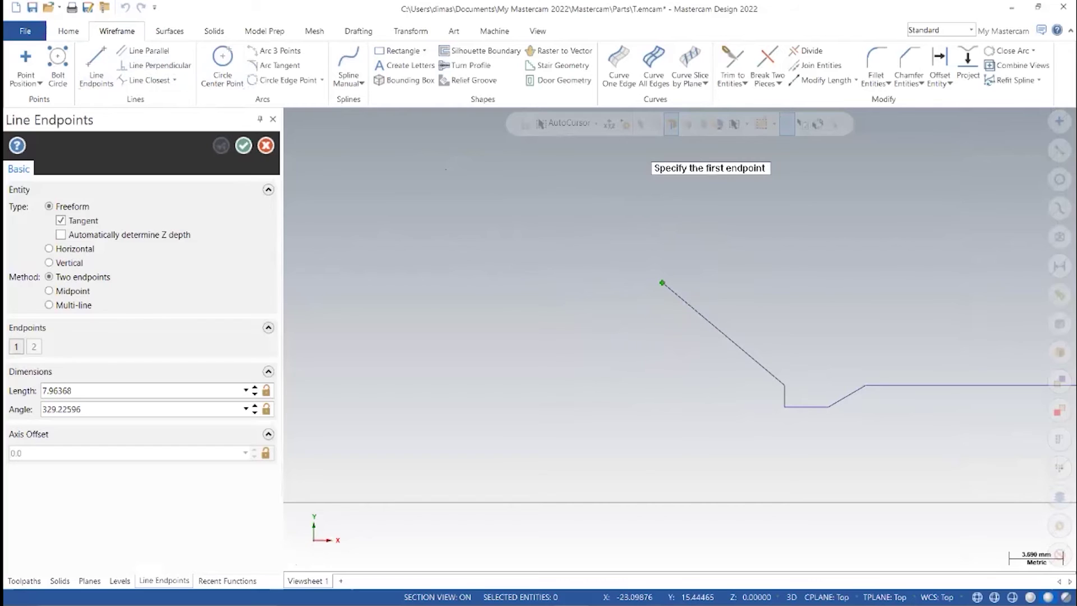
pyautogui.moveTo(864, 292)
pyautogui.mouseDown(button='middle')
pyautogui.moveTo(707, 276)
pyautogui.moveTo(765, 277)
pyautogui.mouseUp(button='middle')
pyautogui.moveTo(716, 330); pyautogui.dragTo(737, 333, button='middle')
pyautogui.rightClick(737, 307)
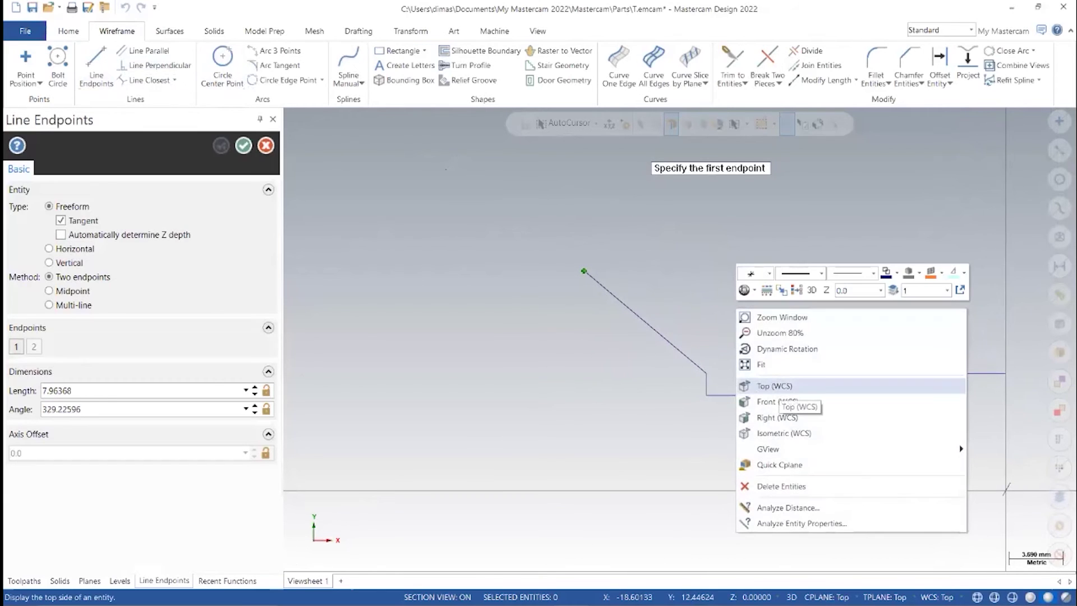
pyautogui.click(783, 401)
pyautogui.rightClick(761, 282)
pyautogui.click(799, 361)
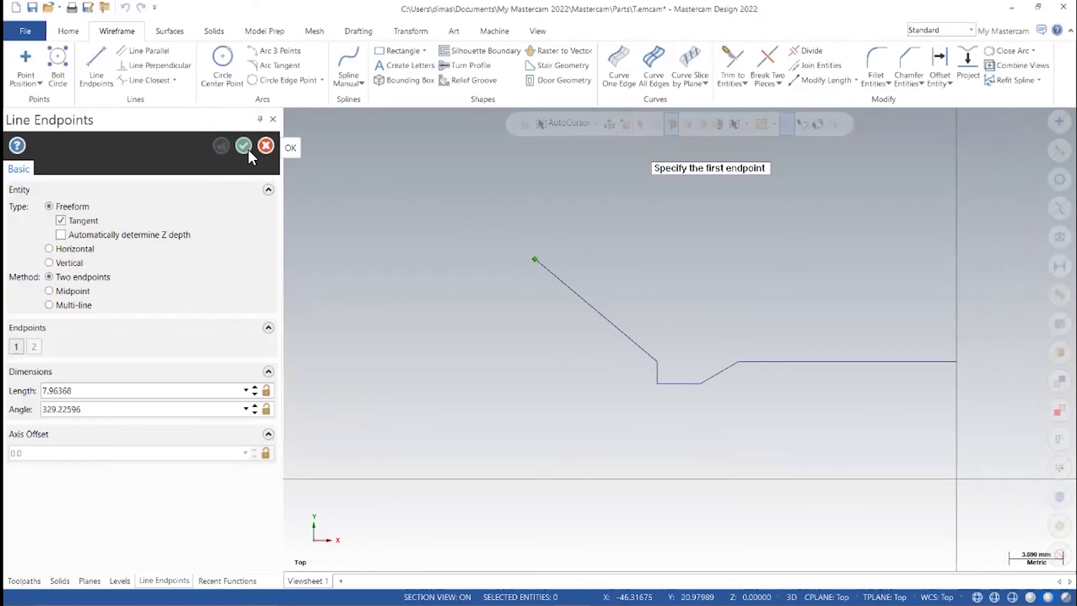
# Draw a horizontal line from the upper end of the cone's slope, 10 mm long at 180°.
pyautogui.click(265, 146)
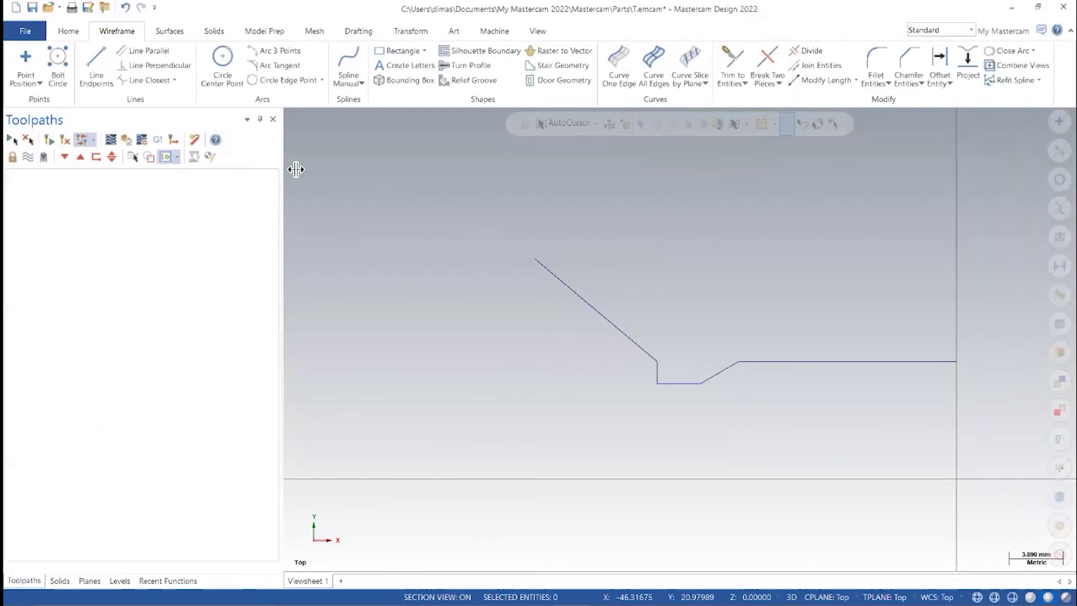
pyautogui.scroll(-2, 838, 372)
pyautogui.moveTo(684, 423); pyautogui.dragTo(736, 441, button='middle')
pyautogui.scroll(-1, 741, 438)
pyautogui.moveTo(643, 219); pyautogui.dragTo(659, 202, button='middle')
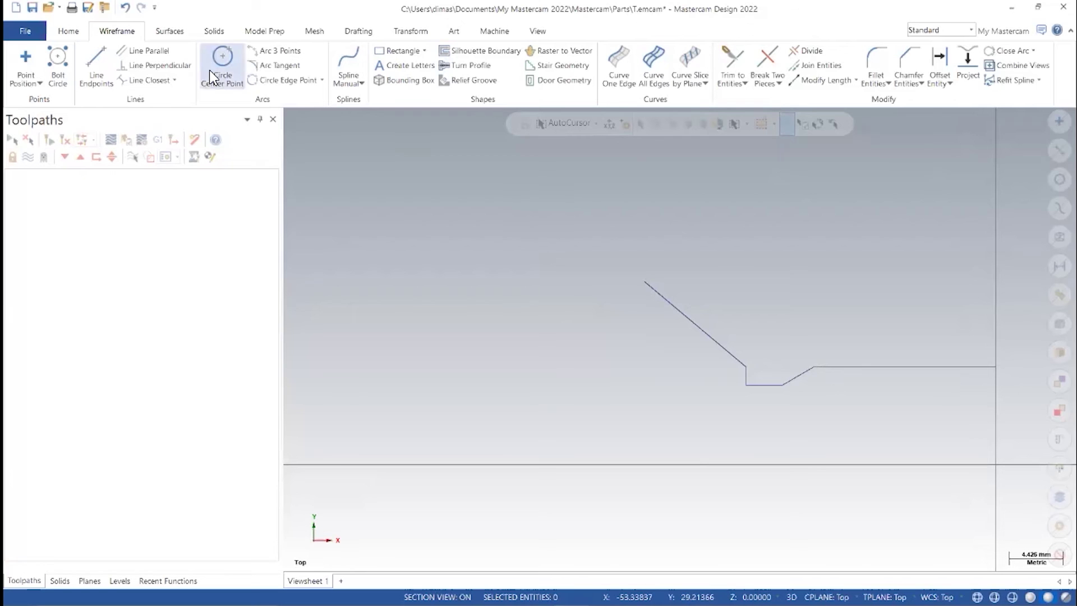
pyautogui.click(97, 72)
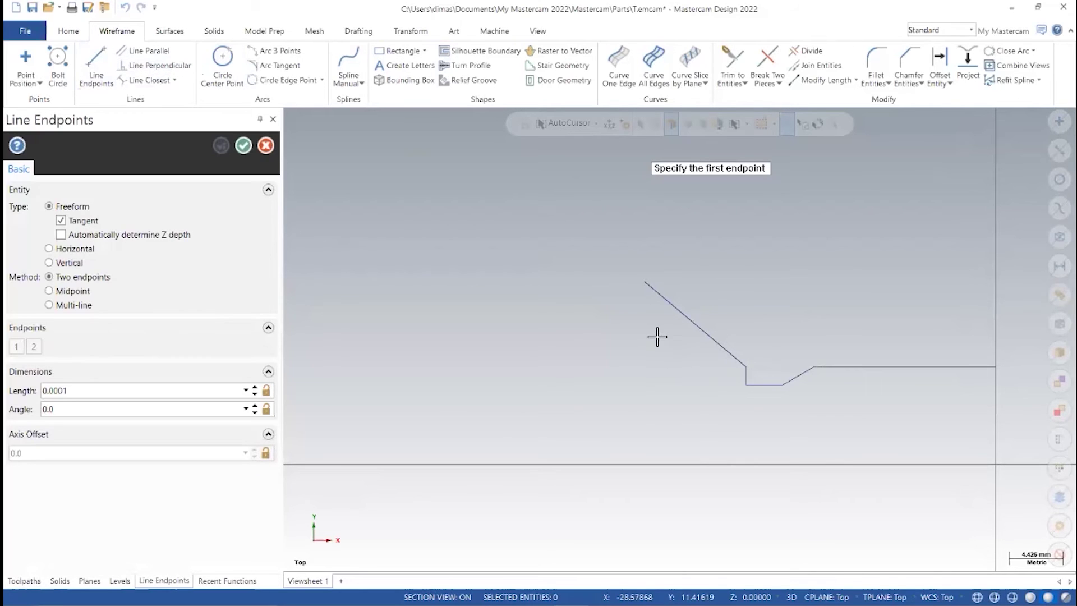
pyautogui.click(648, 284)
pyautogui.click(530, 281)
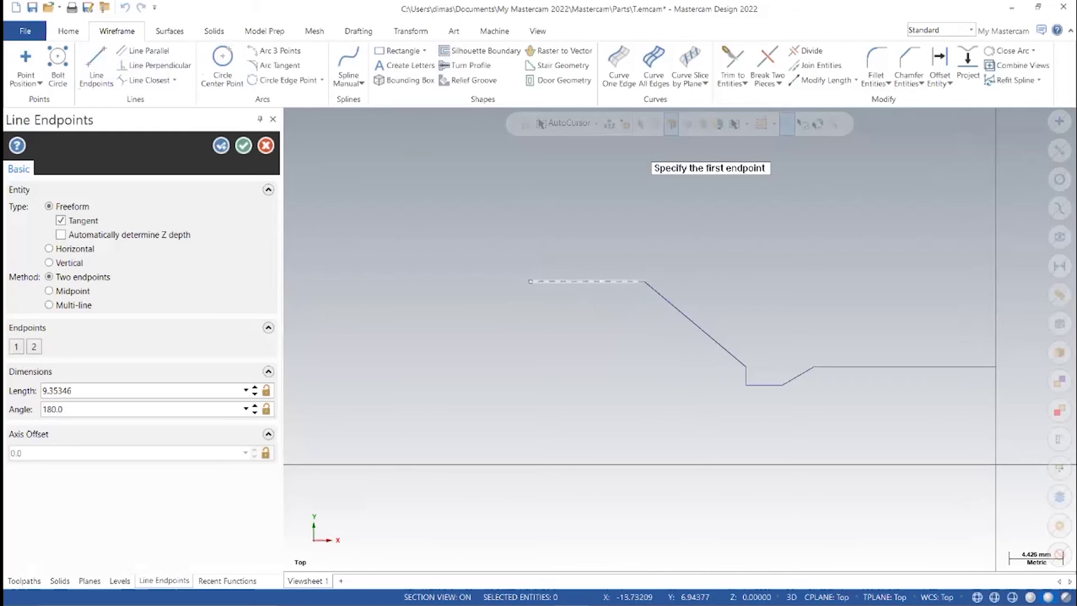
pyautogui.hotkey('alt', 'Tab')
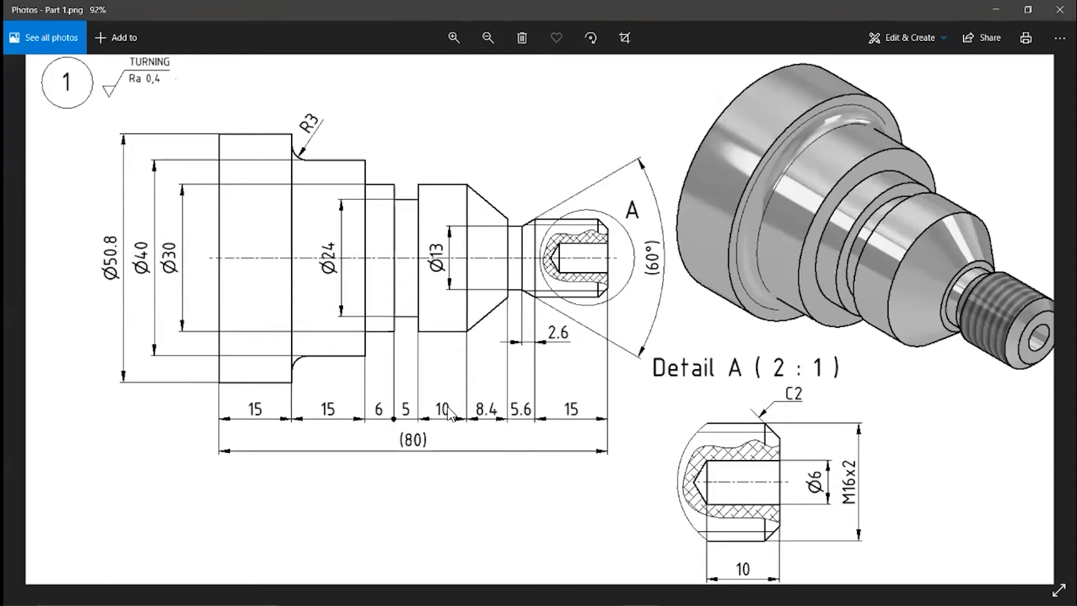
pyautogui.hotkey('alt', 'Tab')
pyautogui.click(97, 395)
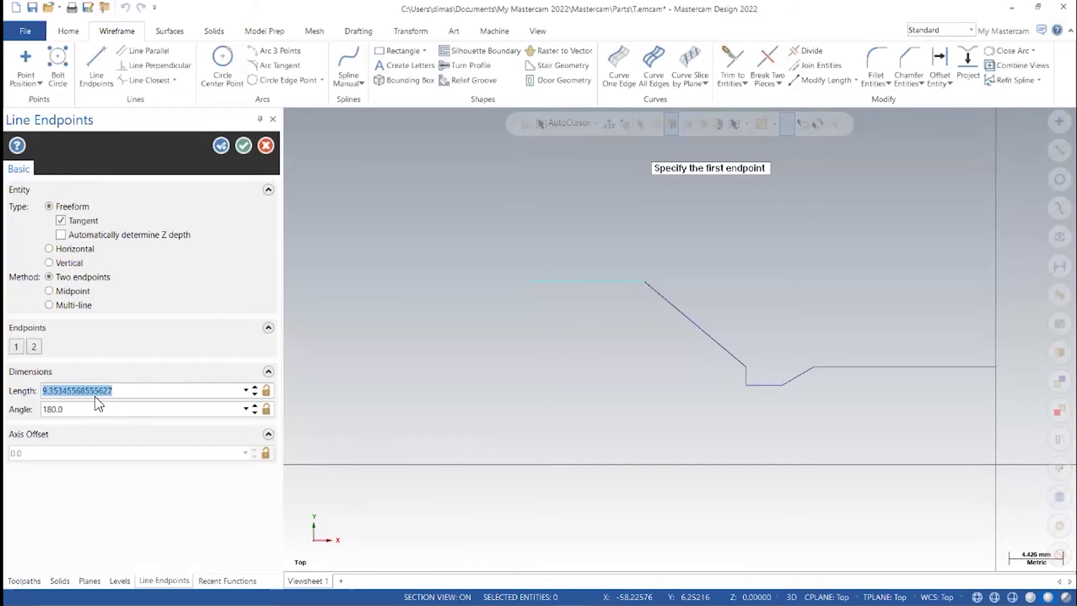
pyautogui.write('10')
# Draw a vertical line down from the far end of the 10 mm line at 270°, with a length of half of 30-24, 3 mm.
pyautogui.moveTo(415, 391)
pyautogui.mouseDown(button='middle')
pyautogui.moveTo(500, 414)
pyautogui.moveTo(472, 404)
pyautogui.moveTo(505, 406)
pyautogui.moveTo(481, 409)
pyautogui.moveTo(486, 450)
pyautogui.mouseUp(button='middle')
pyautogui.scroll(-1, 469, 402)
pyautogui.hotkey('alt', 'Tab')
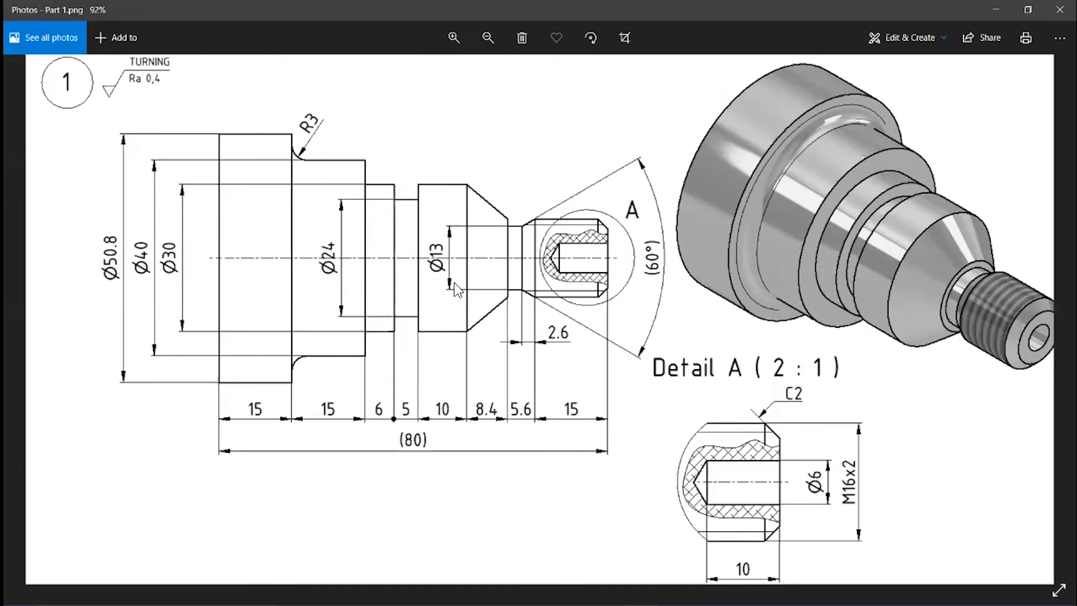
pyautogui.hotkey('alt', 'Tab')
pyautogui.click(588, 303)
pyautogui.click(589, 334)
pyautogui.click(112, 392)
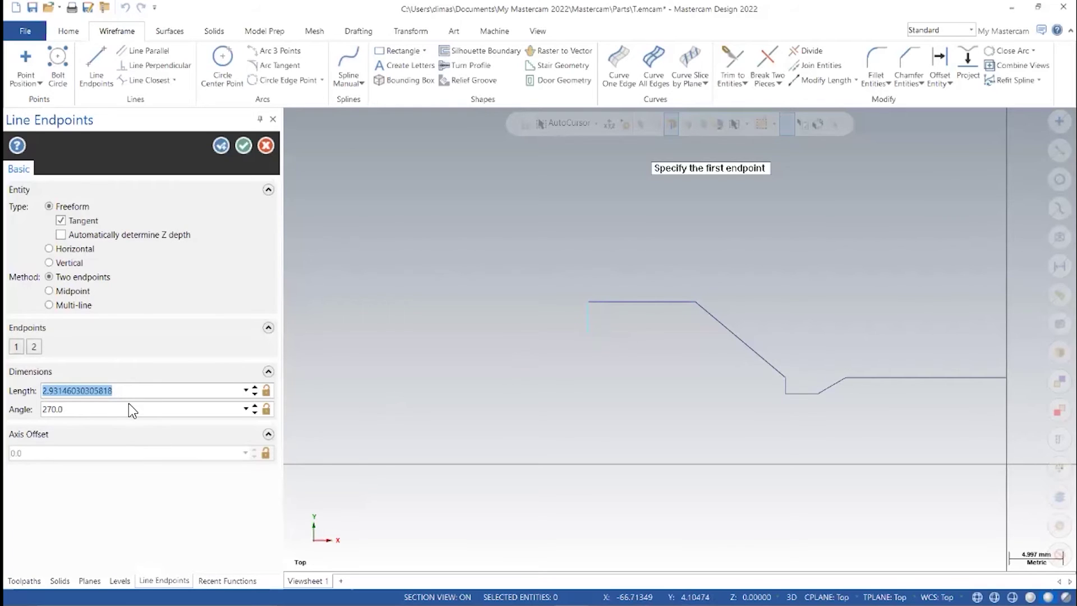
pyautogui.write('30-24')
pyautogui.press('Return')
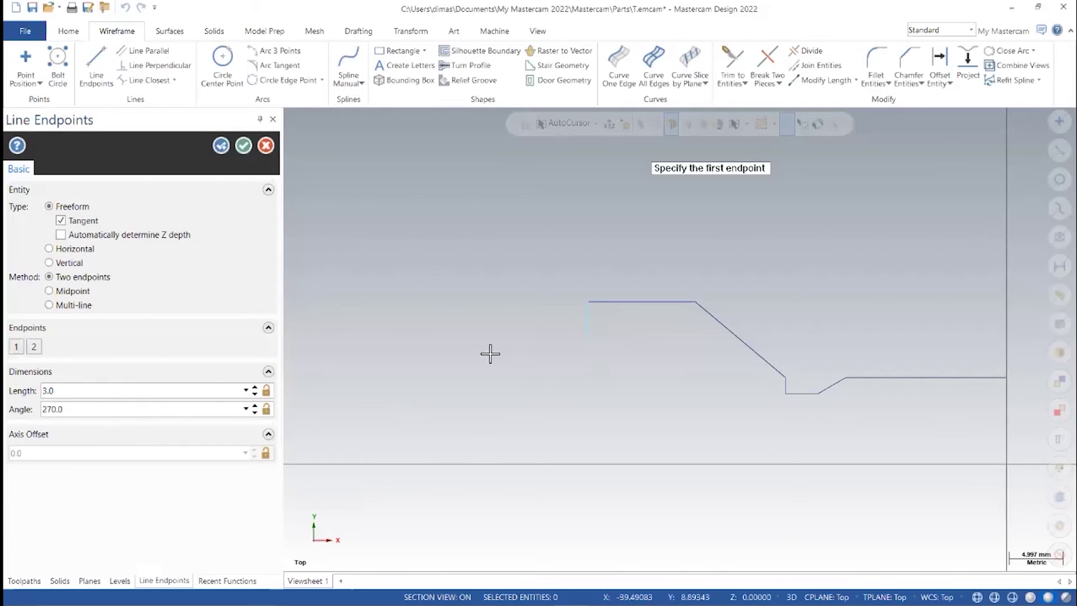
# Draw the groove's horizontal bottom line from the lower end of the 3 mm line, 5 mm long at 180°.
pyautogui.click(597, 339)
pyautogui.click(512, 339)
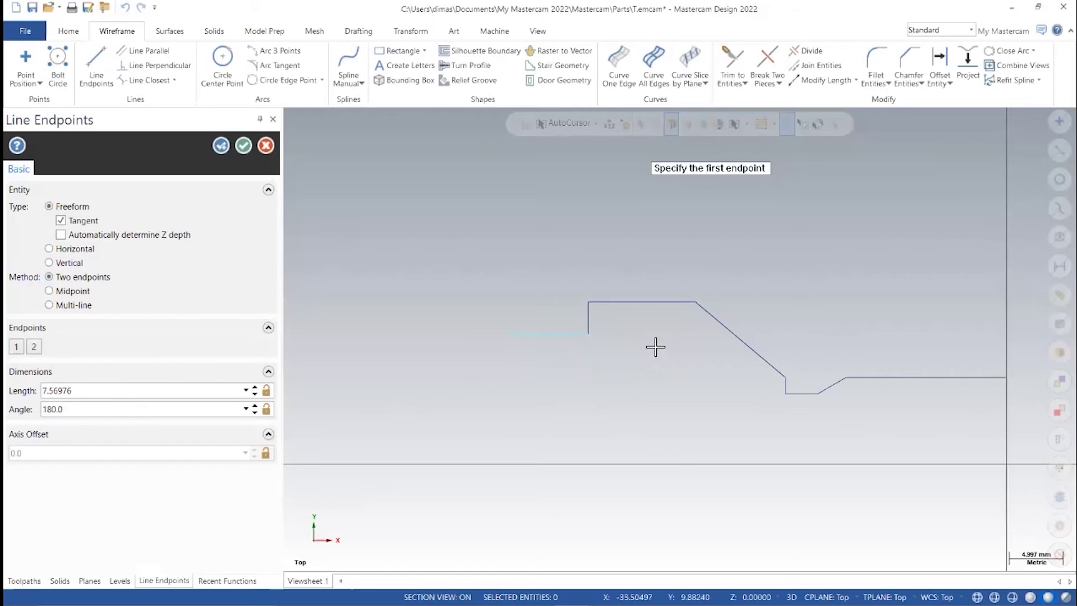
pyautogui.hotkey('alt', 'Tab')
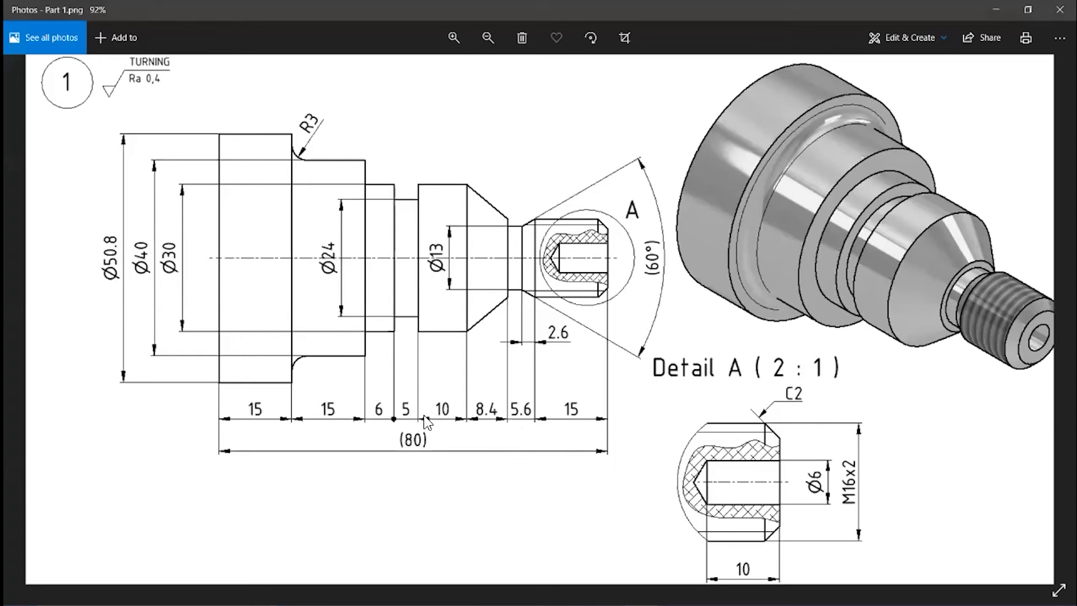
pyautogui.hotkey('alt', 'Tab')
pyautogui.doubleClick(135, 394)
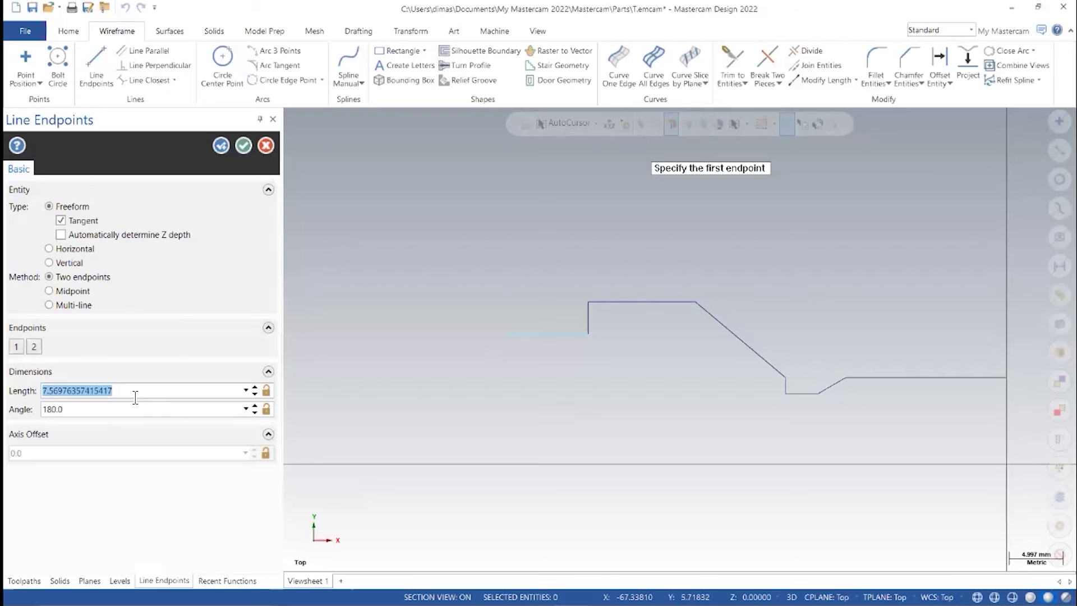
pyautogui.write('5')
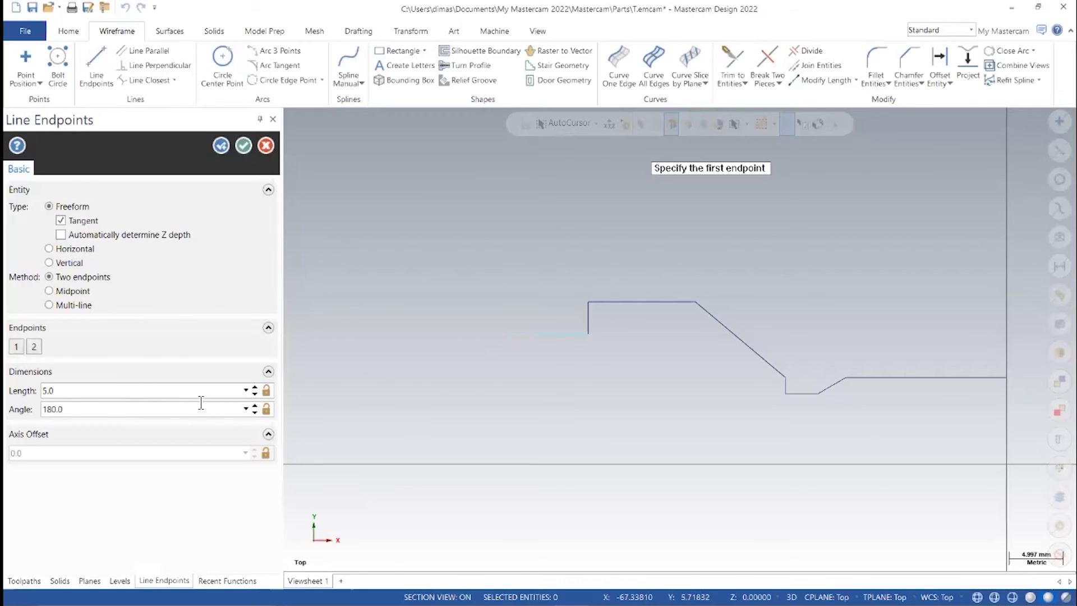
# Draw the groove's other side as a vertical line up from the far end of the 5 mm line, 3 mm long at 90°.
pyautogui.click(535, 335)
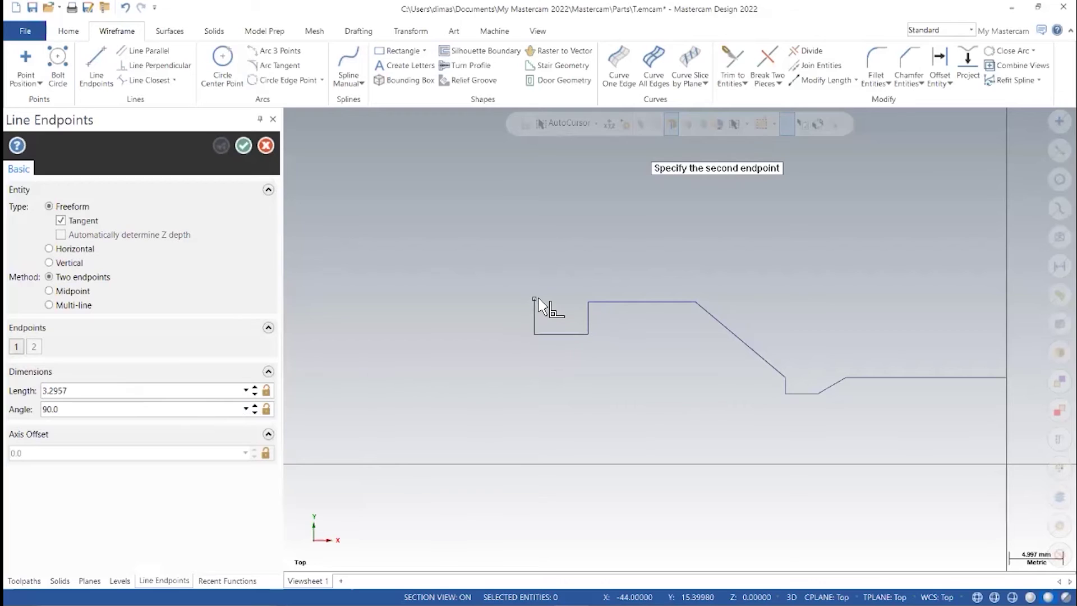
pyautogui.click(537, 298)
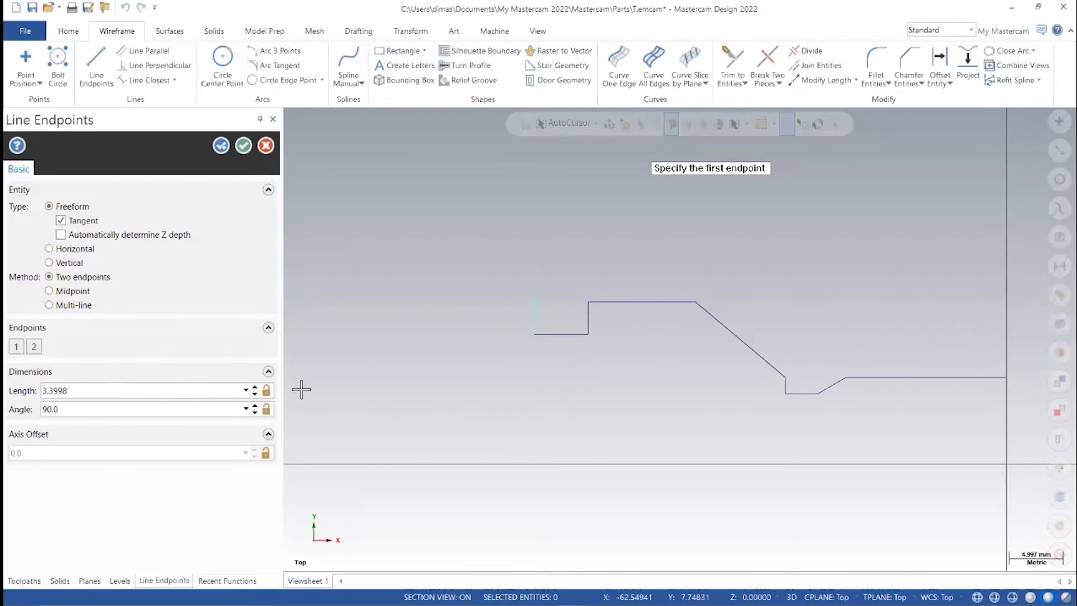
pyautogui.click(133, 392)
pyautogui.hotkey('alt', 'Tab')
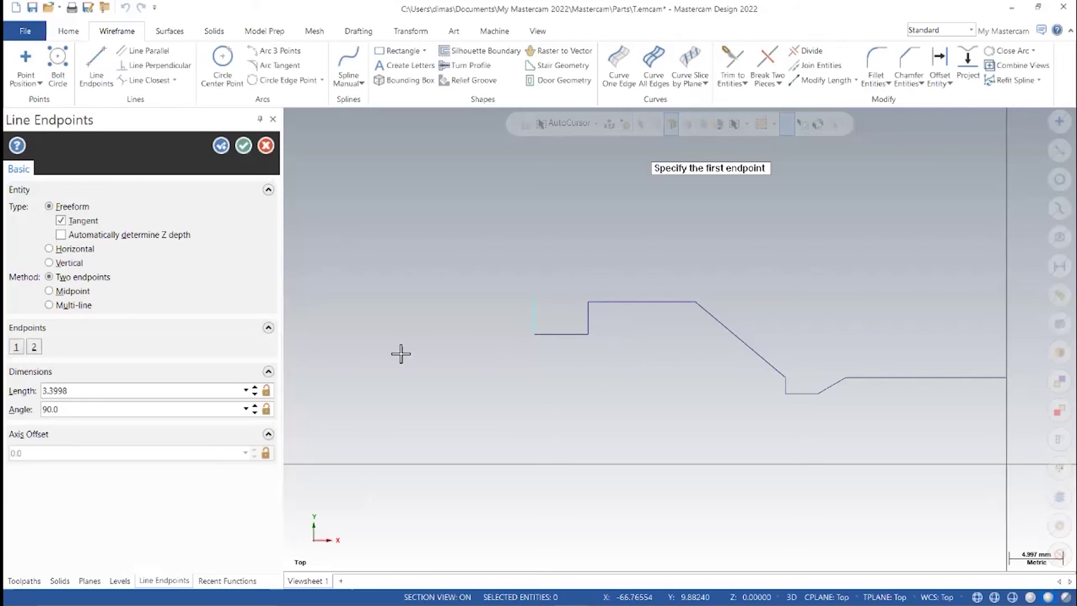
pyautogui.click(86, 391)
pyautogui.write('3.0')
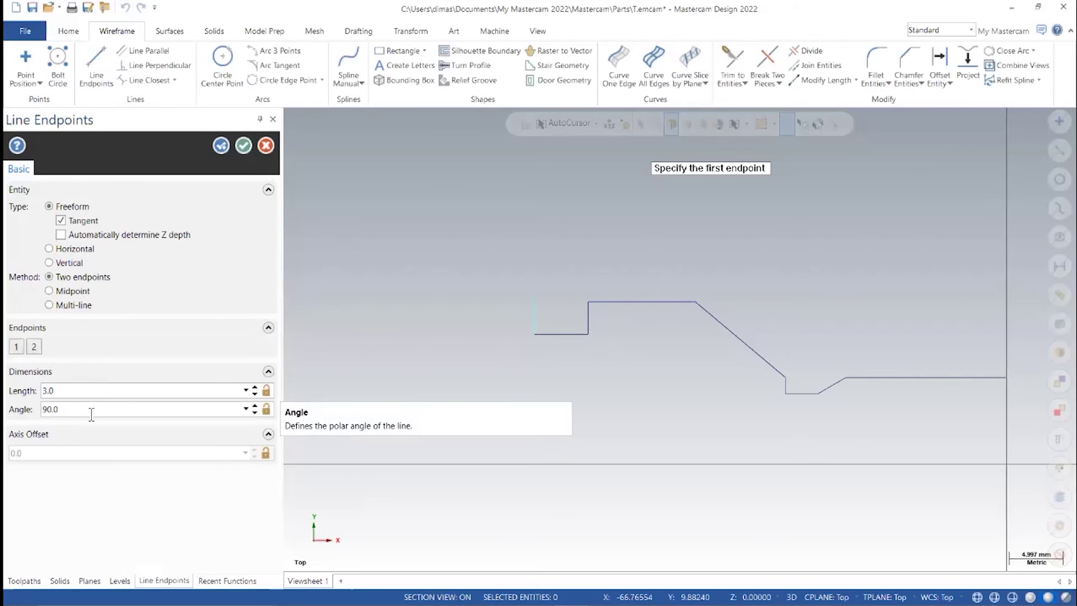
# Draw a horizontal line from the top of the groove's second side, 6 mm long at 180°.
pyautogui.scroll(-2, 558, 413)
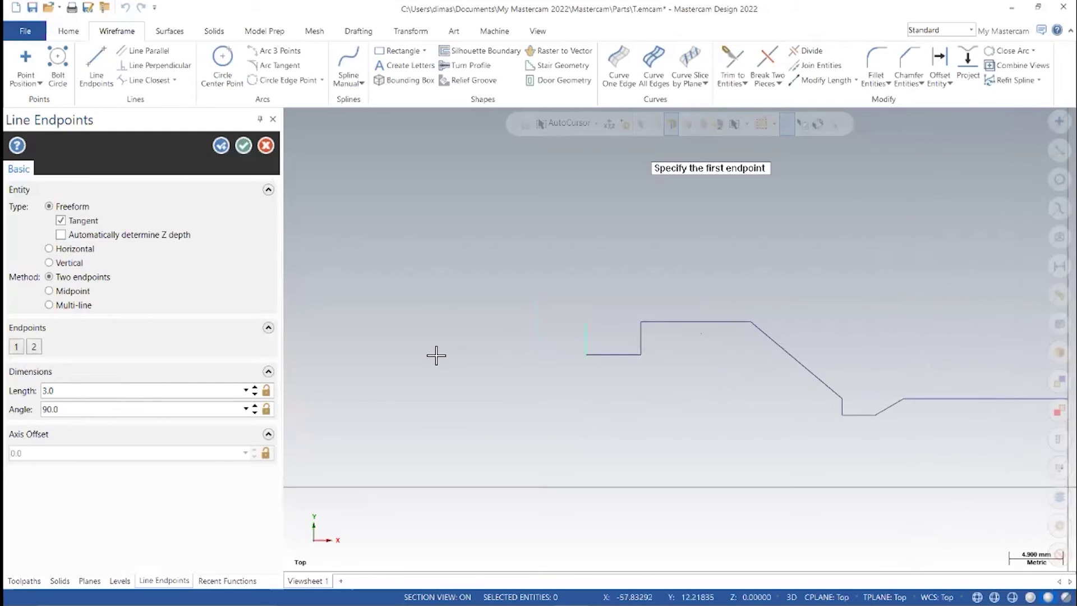
pyautogui.moveTo(518, 428); pyautogui.dragTo(649, 420, button='middle')
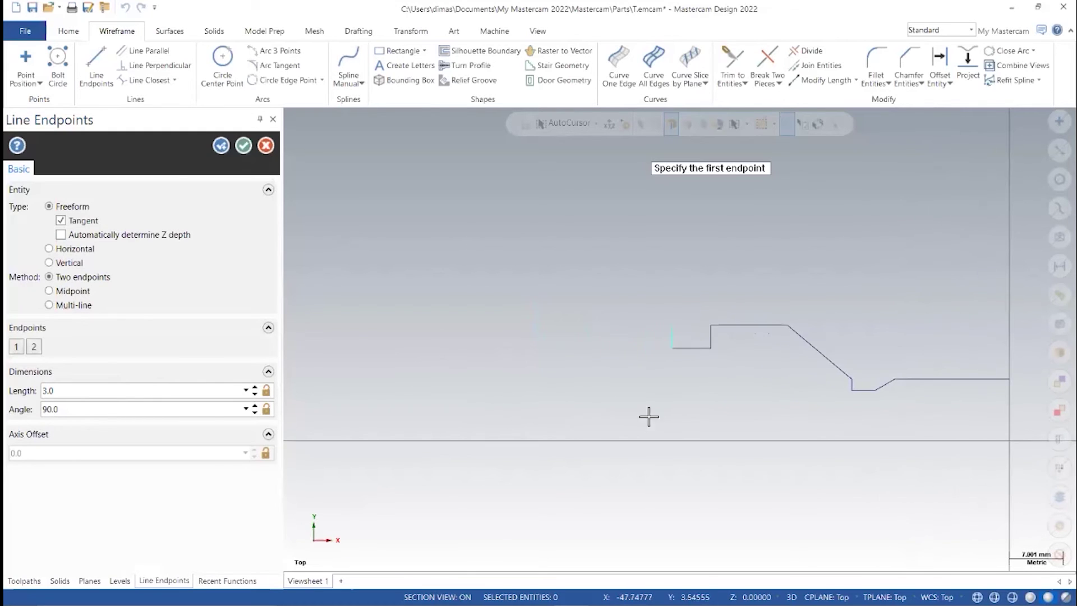
pyautogui.click(672, 326)
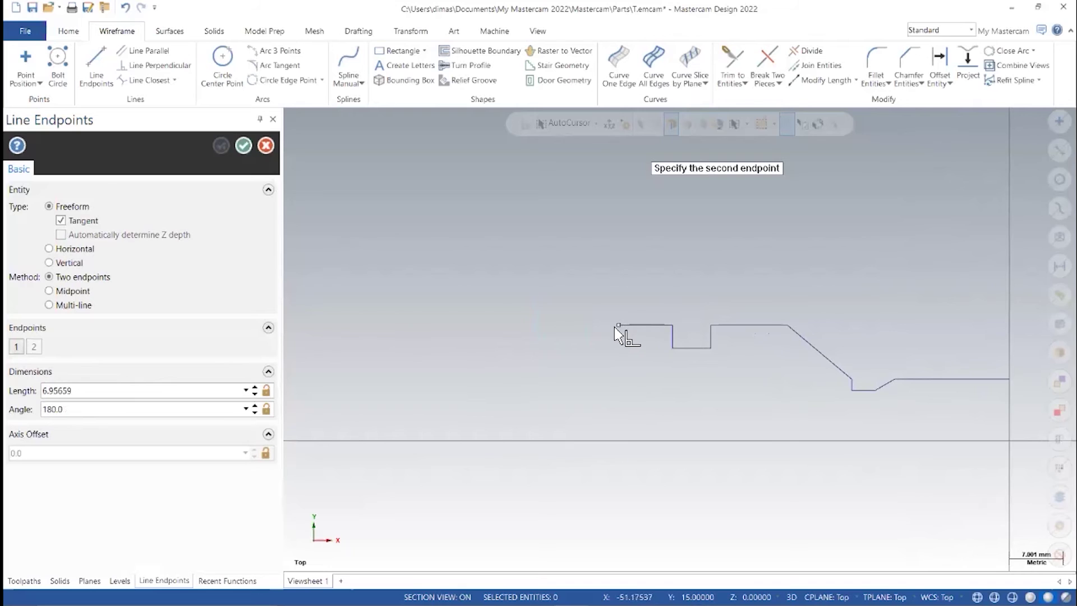
pyautogui.hotkey('alt', 'Tab')
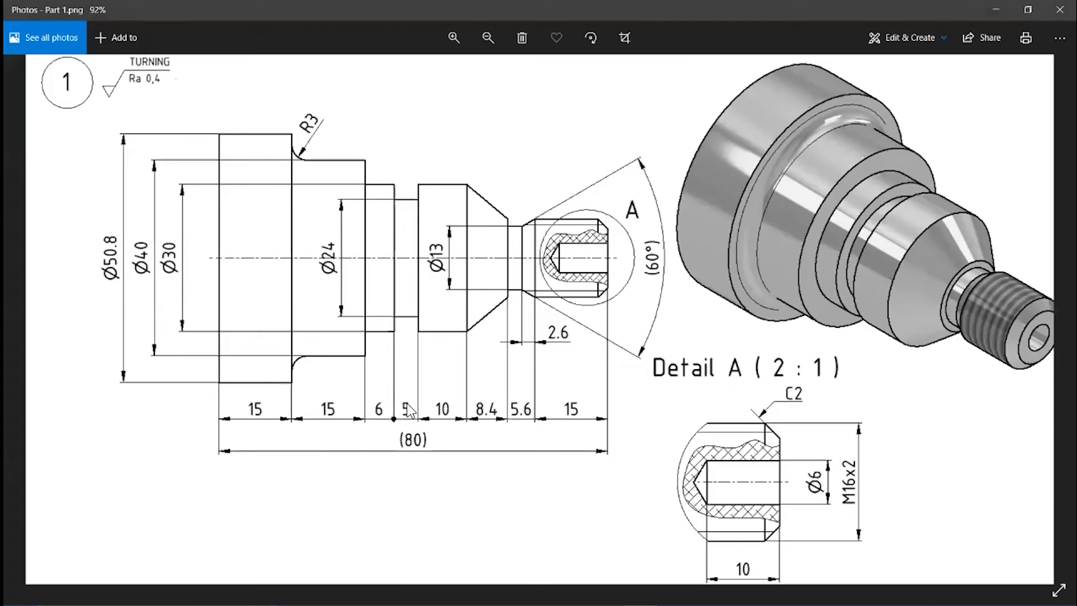
pyautogui.hotkey('alt', 'Tab')
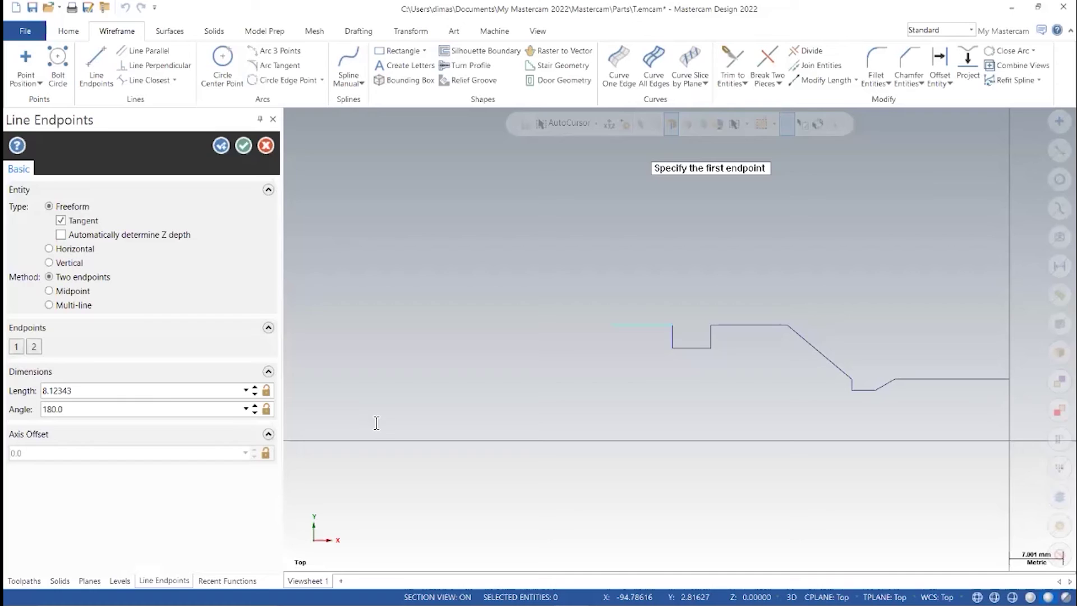
pyautogui.click(166, 397)
pyautogui.write('6.0')
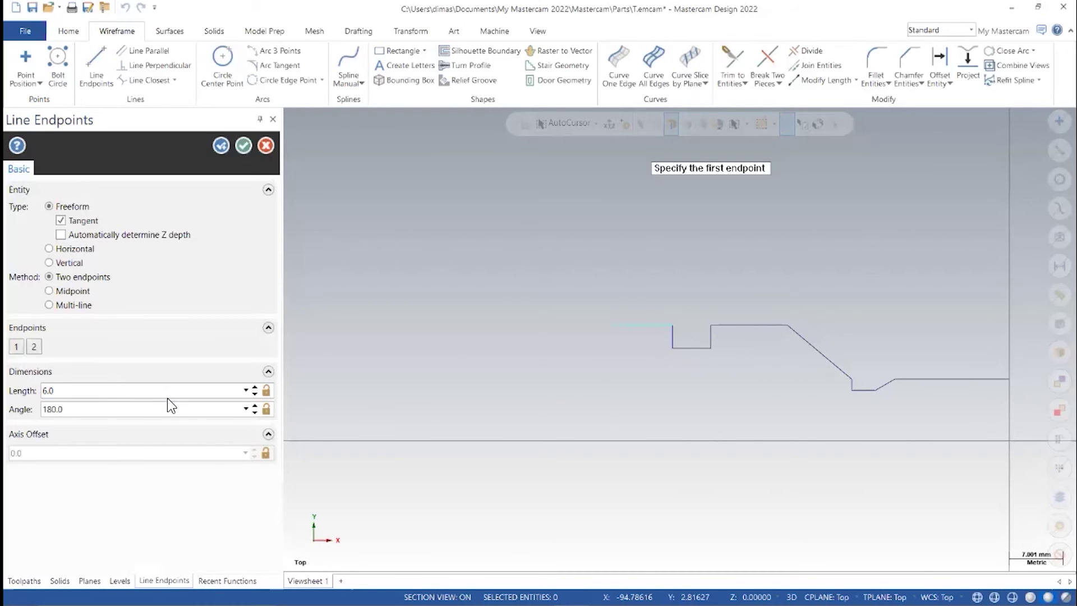
# Draw the shoulder up to the Ø40 section as a vertical line from the far end of the 6 mm line, 5 mm long at 90°.
pyautogui.scroll(3, 682, 343)
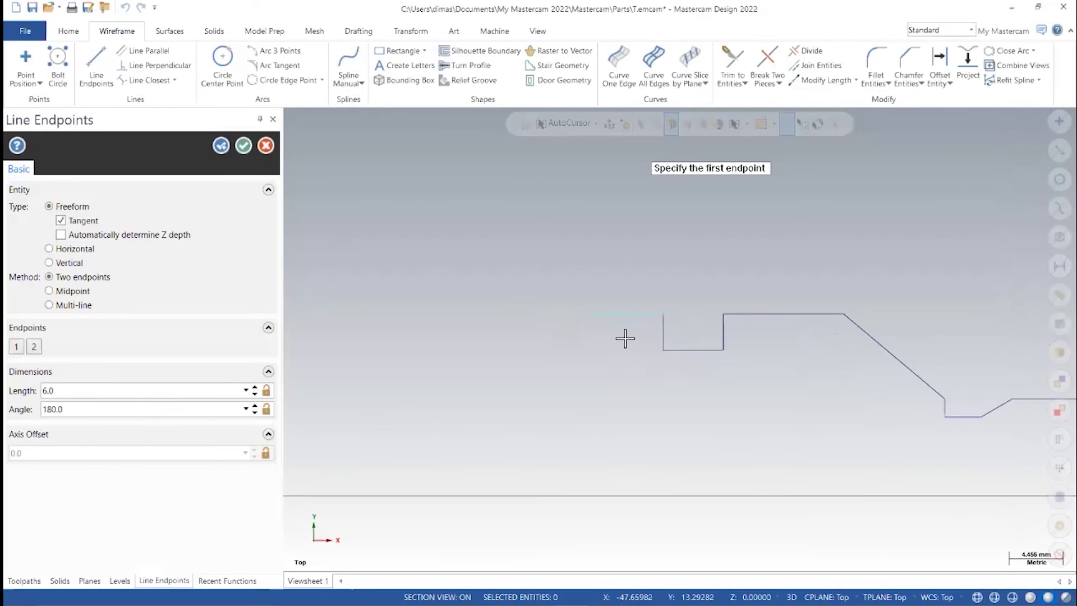
pyautogui.hotkey('alt', 'Tab')
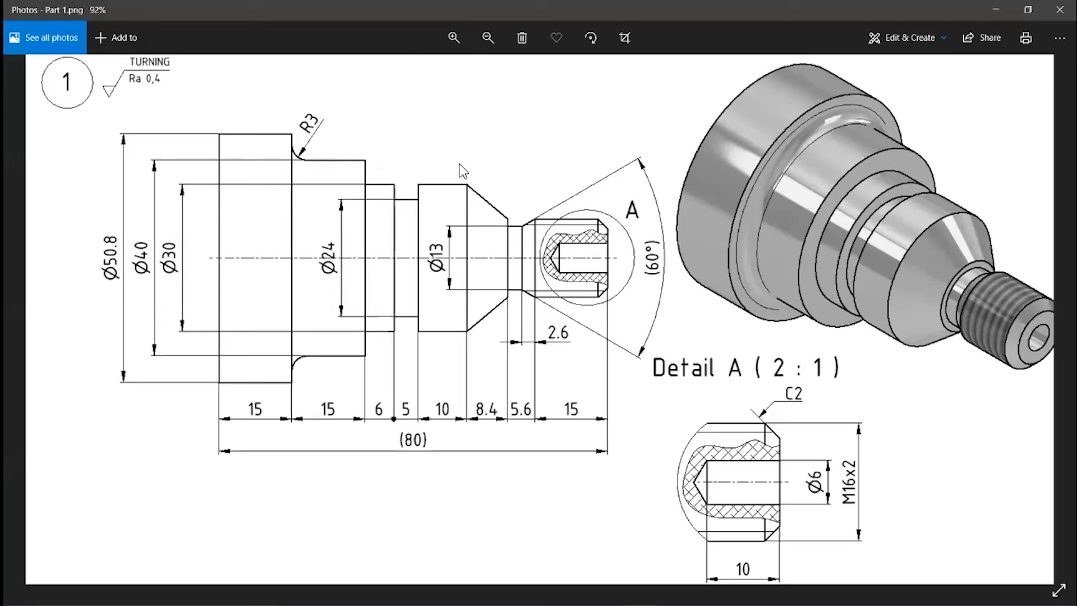
pyautogui.hotkey('alt', 'Tab')
pyautogui.click(591, 313)
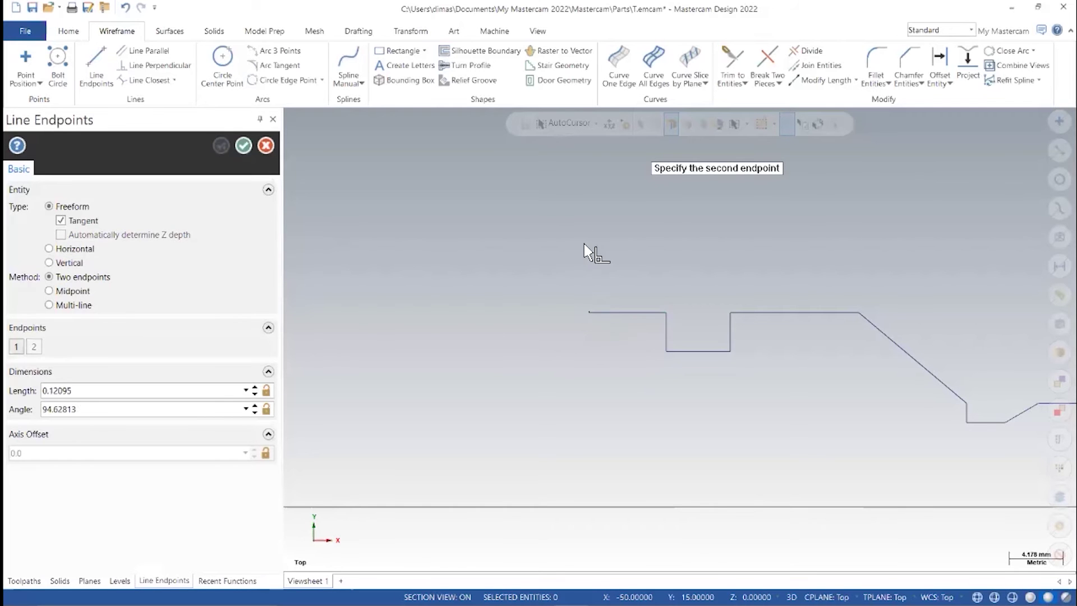
pyautogui.click(589, 171)
pyautogui.click(95, 393)
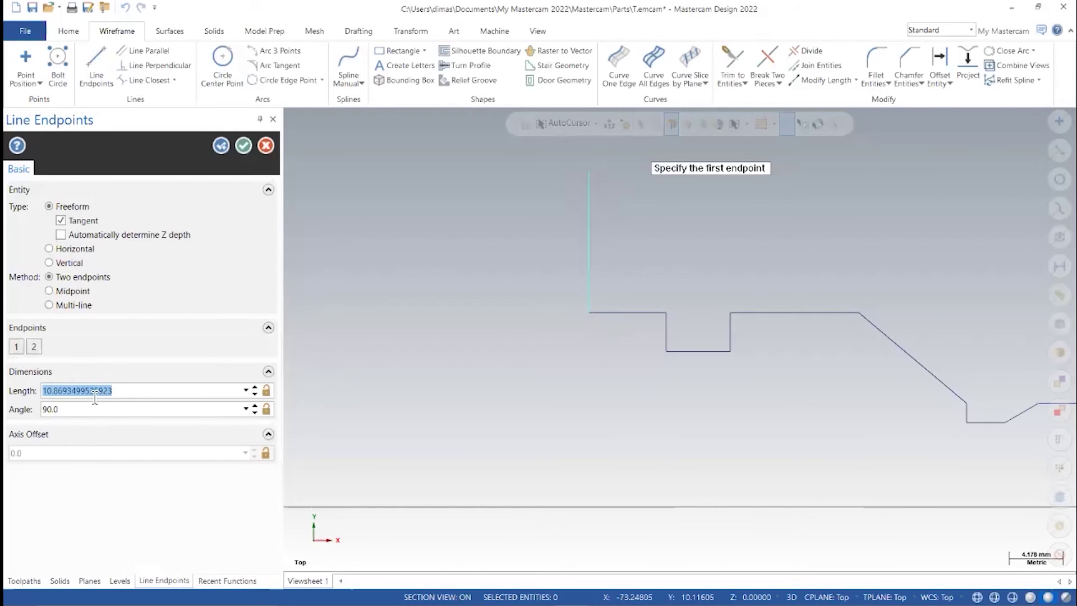
pyautogui.write('40')
pyautogui.doubleClick(75, 394)
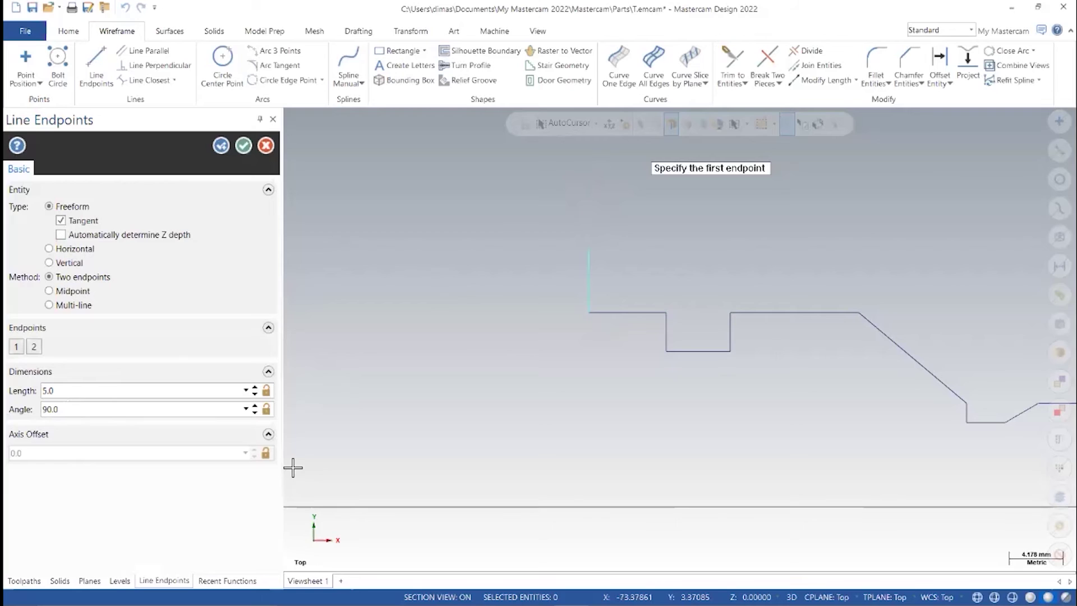
# Draw the Ø40 section's horizontal line from the top of the 5 mm shoulder line, 15 mm long at 180°.
pyautogui.moveTo(642, 409); pyautogui.dragTo(825, 467, button='middle')
pyautogui.click(772, 307)
pyautogui.click(668, 313)
pyautogui.hotkey('alt', 'Tab')
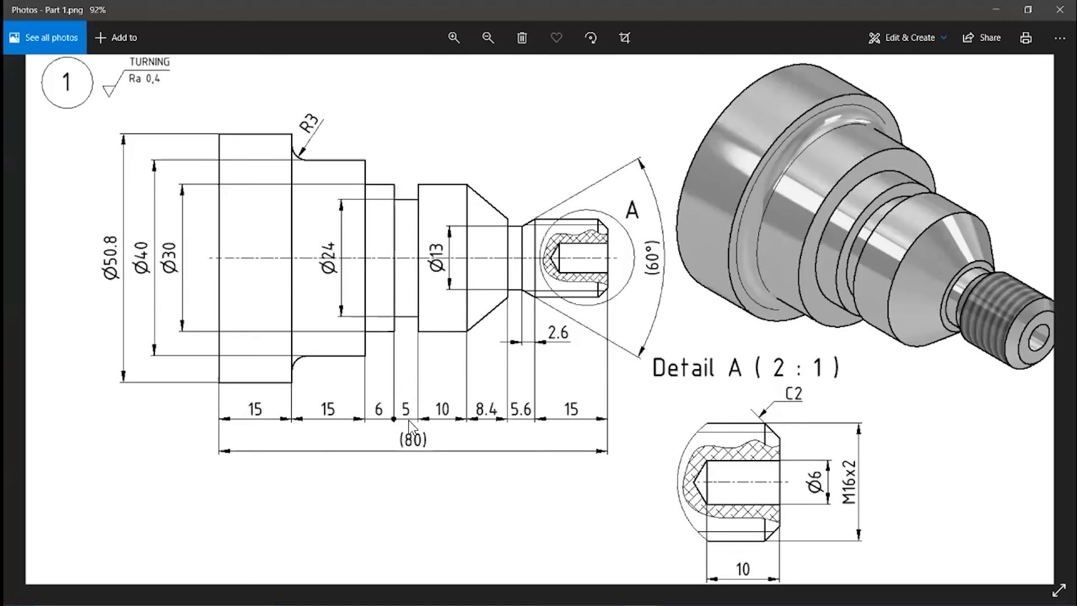
pyautogui.hotkey('alt', 'Tab')
pyautogui.click(73, 385)
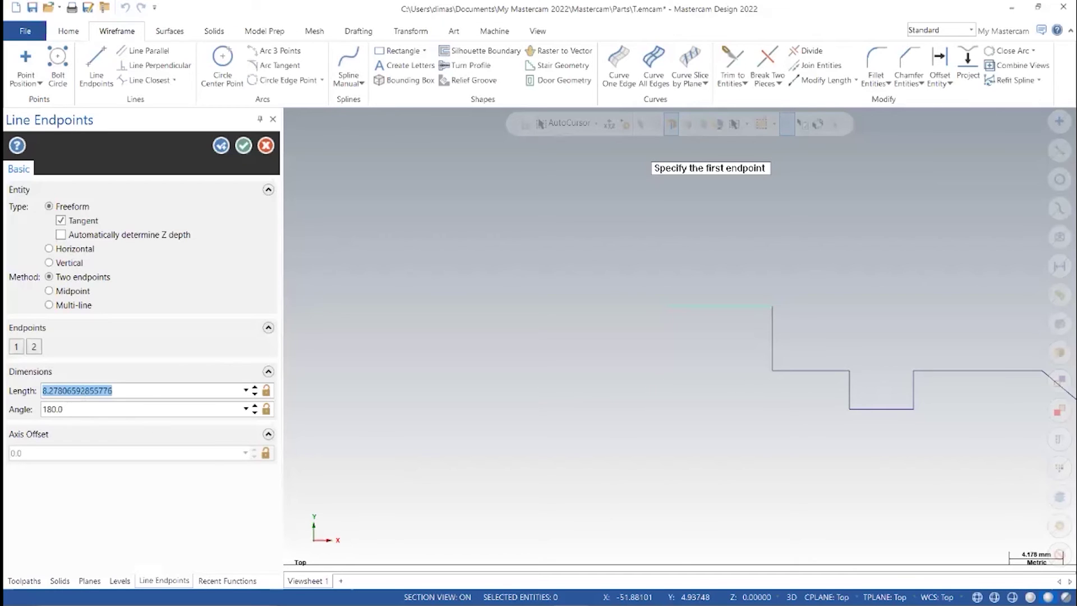
pyautogui.write('15')
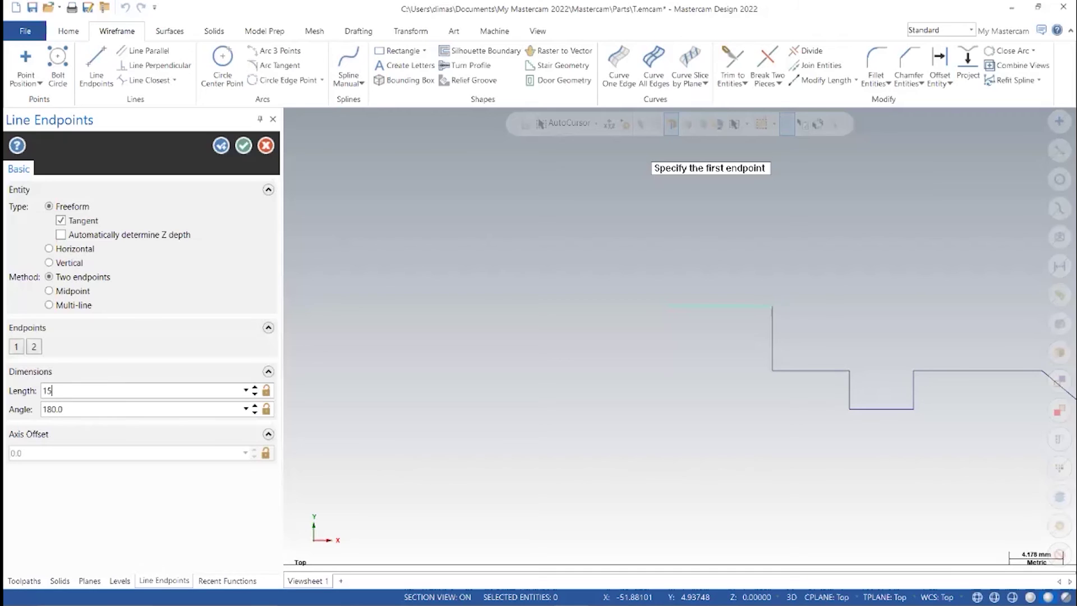
# Draw the shoulder up to the Ø50.8 section as a vertical line from the far end of the Ø40 section's line, 5.4 mm long at 90°.
pyautogui.scroll(-3, 761, 467)
pyautogui.moveTo(863, 504)
pyautogui.mouseDown(button='middle')
pyautogui.moveTo(624, 397)
pyautogui.moveTo(856, 451)
pyautogui.moveTo(742, 438)
pyautogui.mouseUp(button='middle')
pyautogui.scroll(2, 719, 434)
pyautogui.moveTo(659, 445); pyautogui.dragTo(863, 565, button='middle')
pyautogui.moveTo(627, 420); pyautogui.dragTo(668, 434, button='middle')
pyautogui.scroll(2, 697, 394)
pyautogui.click(660, 374)
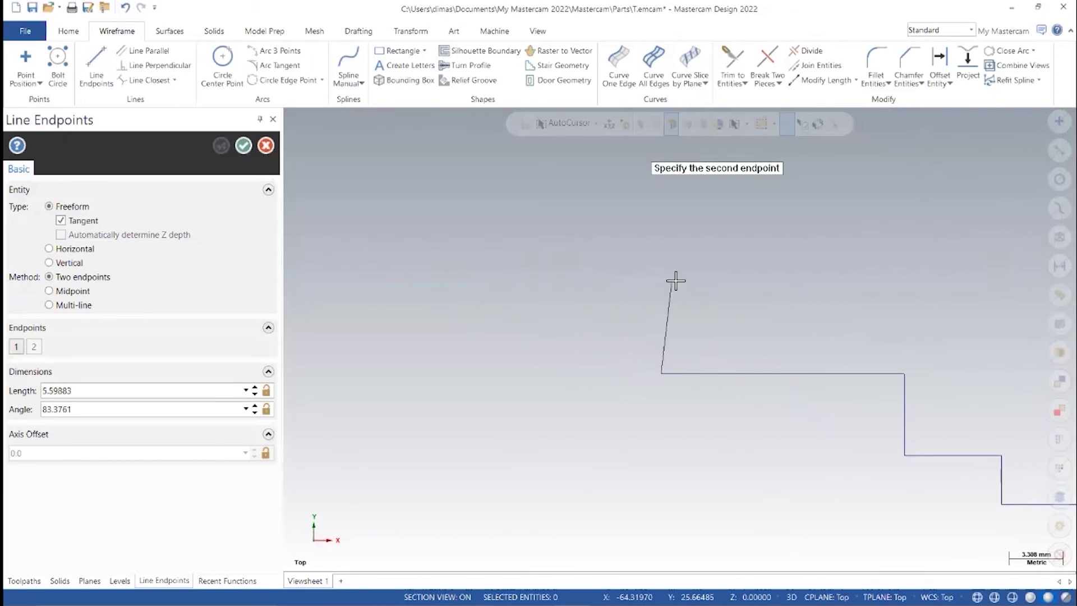
pyautogui.click(662, 259)
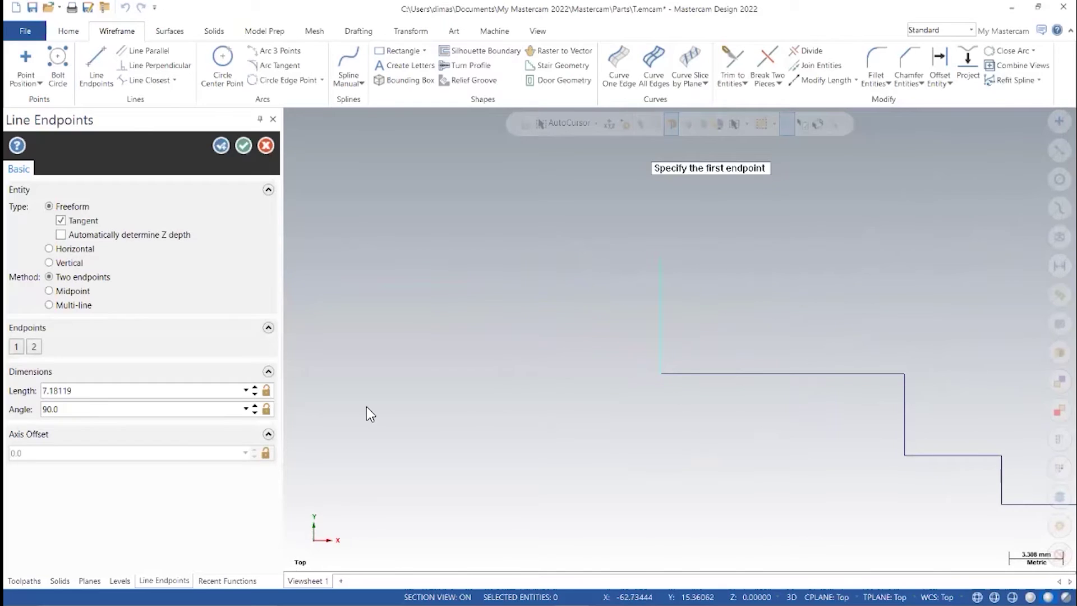
pyautogui.hotkey('alt', 'Tab')
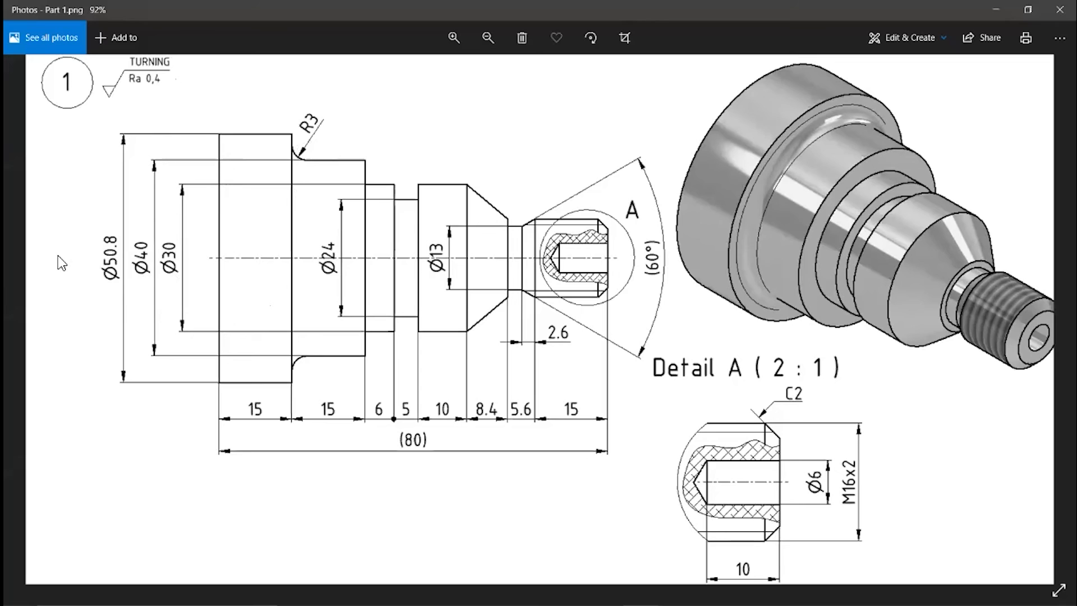
pyautogui.hotkey('alt', 'Tab')
pyautogui.doubleClick(78, 391)
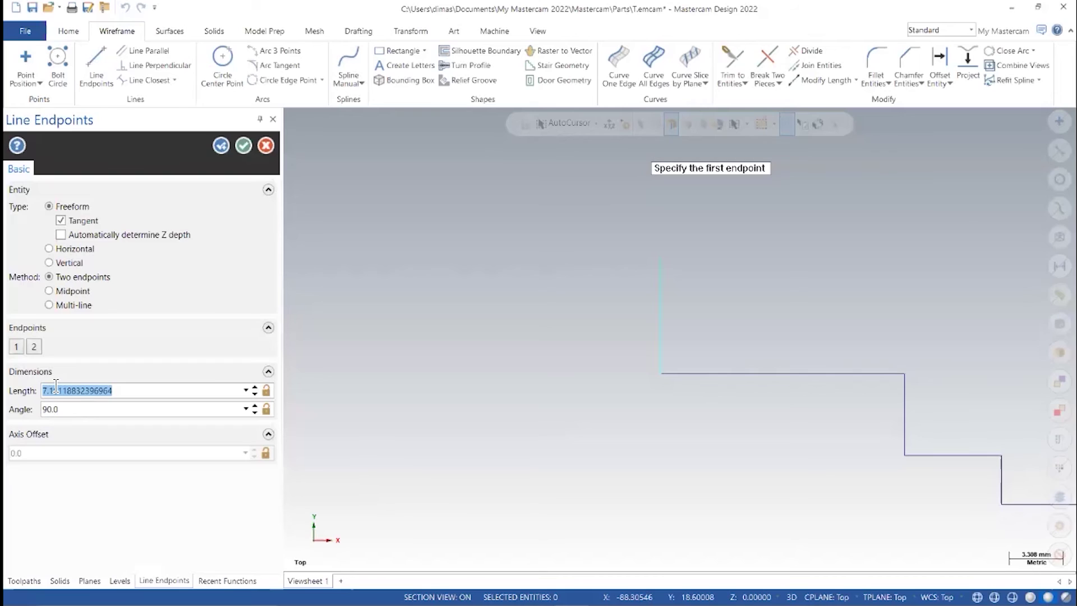
pyautogui.write('5')
pyautogui.doubleClick(85, 395)
pyautogui.scroll(-3, 442, 365)
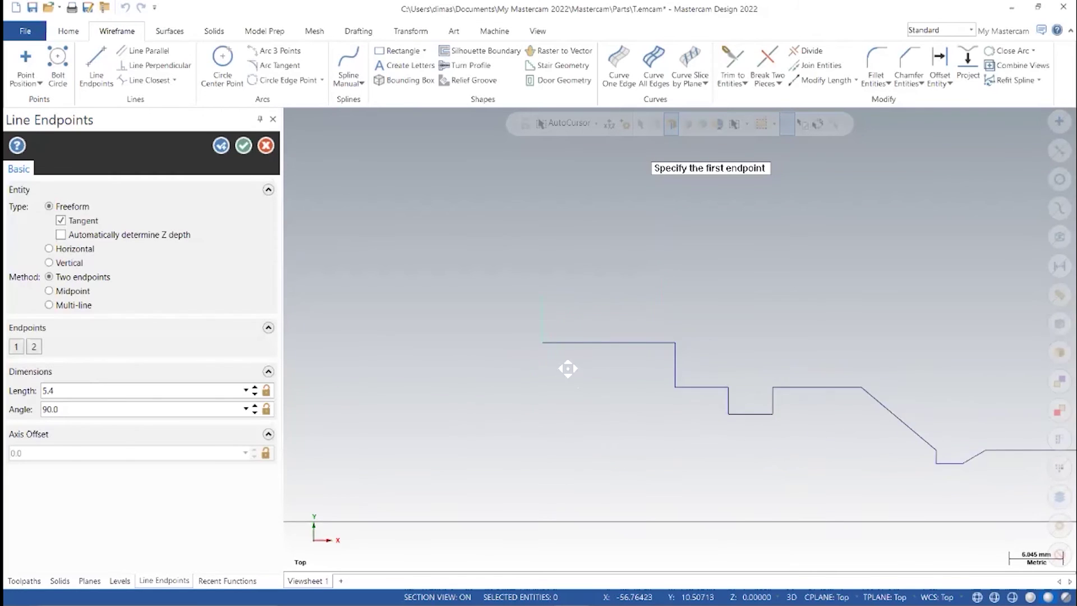
pyautogui.press('space')
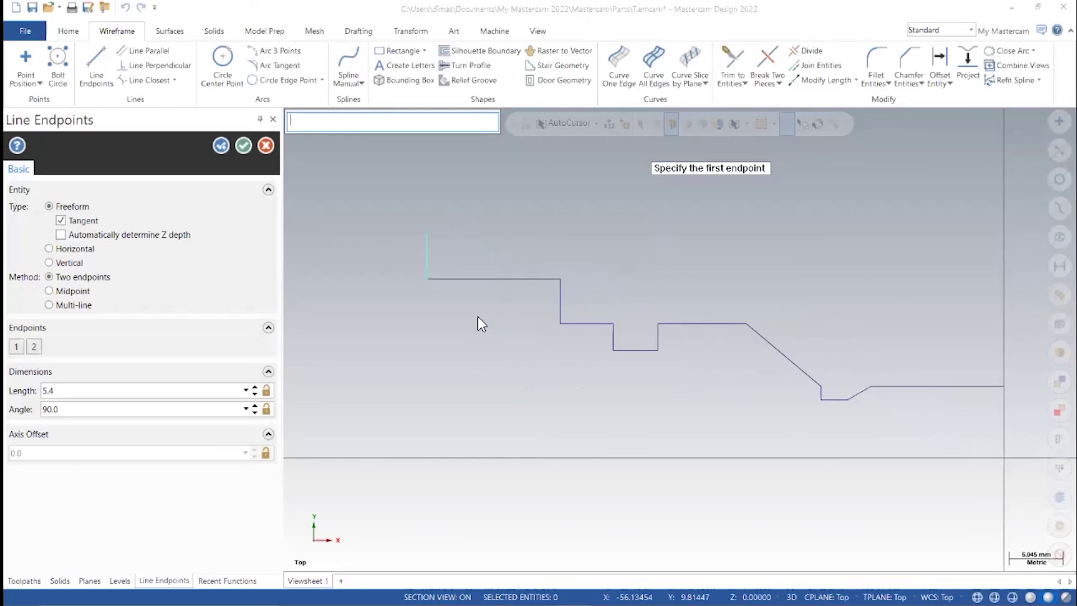
pyautogui.press('Escape')
# Draw the Ø50.8 section's horizontal line from the top of the 5.4 mm shoulder line, 15 mm long at 180°, and finish the line command.
pyautogui.click(427, 230)
pyautogui.press('Escape')
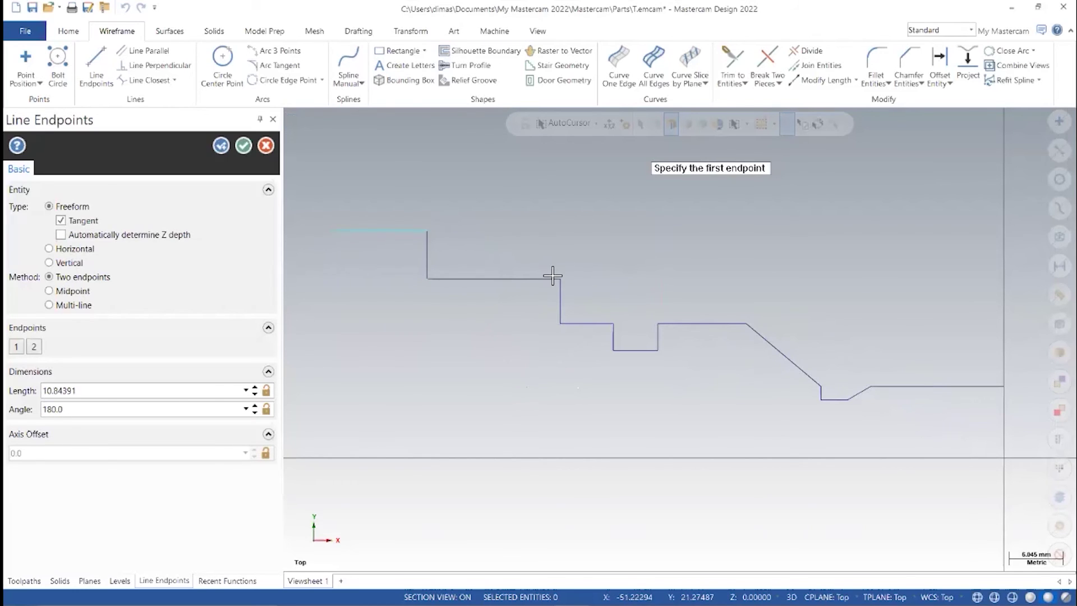
pyautogui.hotkey('alt', 'Tab')
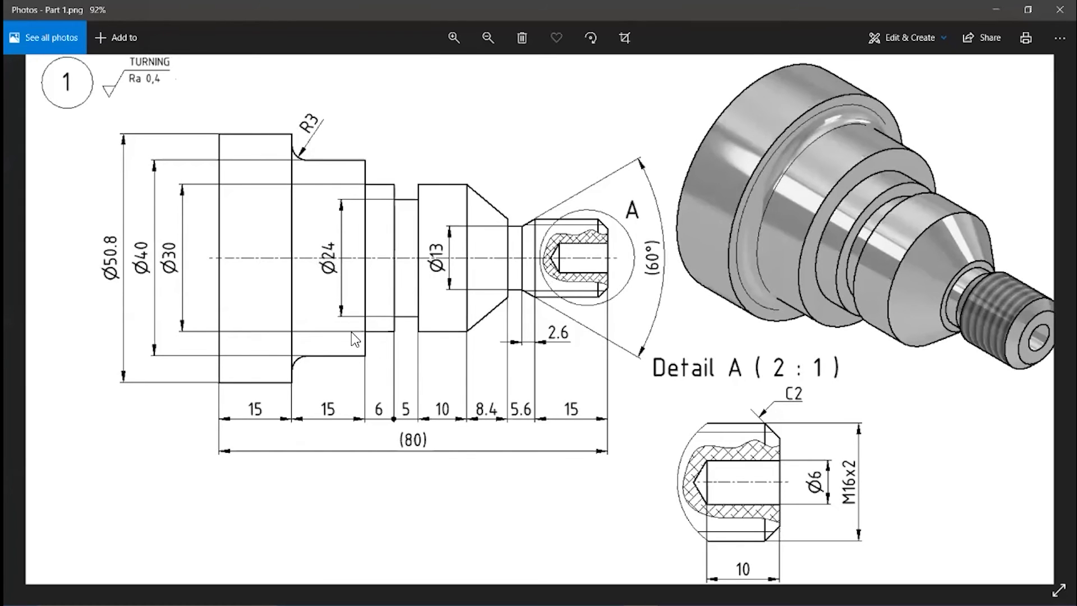
pyautogui.hotkey('alt', 'Tab')
pyautogui.moveTo(493, 418); pyautogui.dragTo(645, 452, button='middle')
pyautogui.scroll(2, 458, 269)
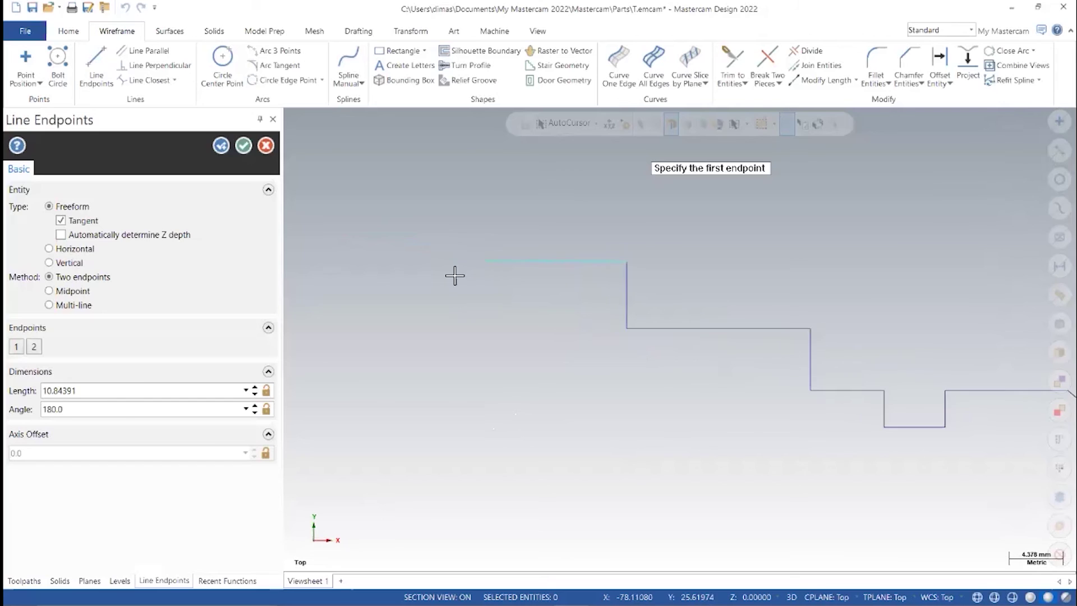
pyautogui.click(100, 392)
pyautogui.write('15')
pyautogui.press('Return')
pyautogui.scroll(-4, 593, 411)
pyautogui.moveTo(644, 473); pyautogui.dragTo(604, 398, button='middle')
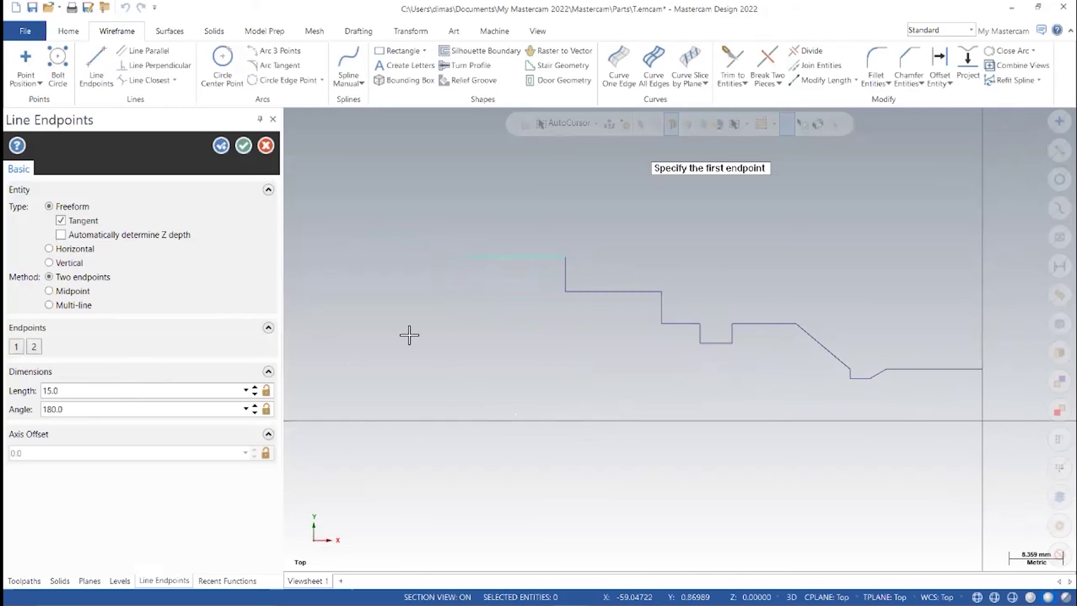
pyautogui.click(244, 147)
# Examine the corner between the Ø50.8 and Ø40 sections up close in the Part 1 drawing in Photos to read its radius.
pyautogui.scroll(1, 847, 370)
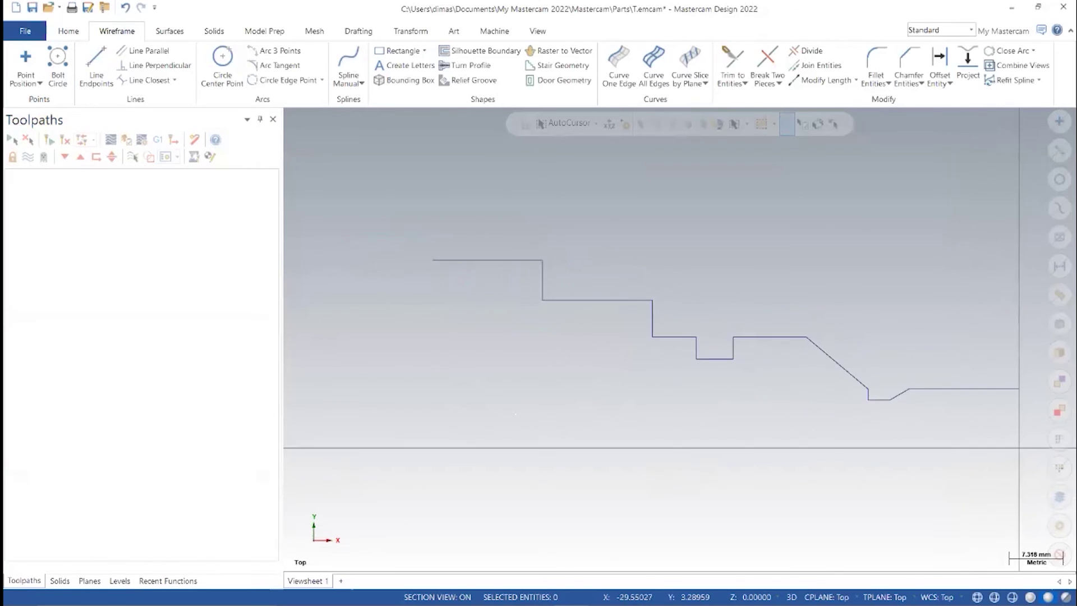
pyautogui.scroll(1, 701, 276)
pyautogui.scroll(-1, 662, 337)
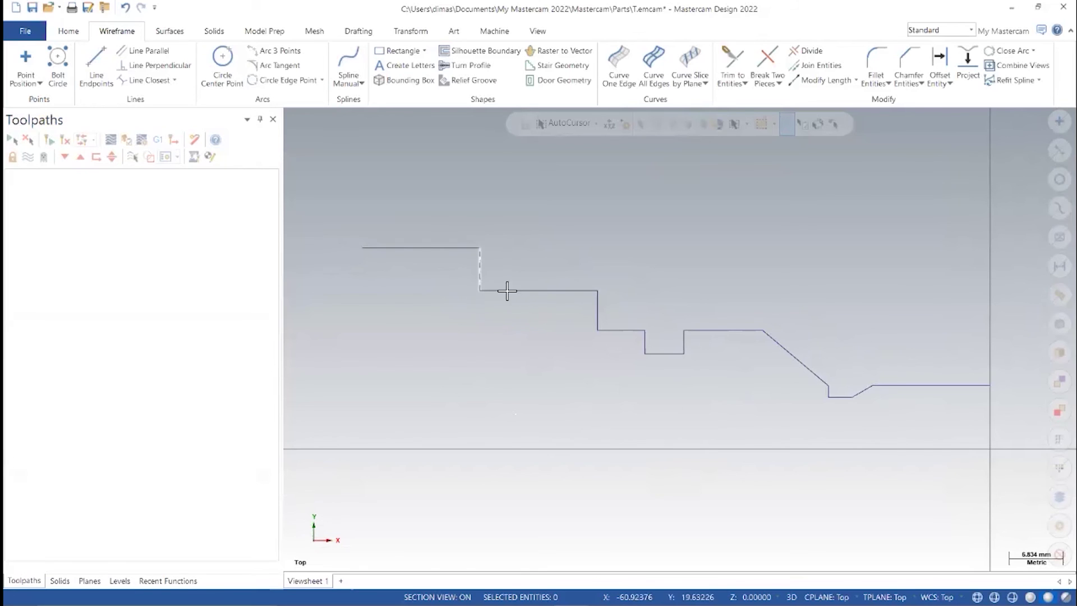
pyautogui.hotkey('alt', 'Tab')
pyautogui.click(472, 238)
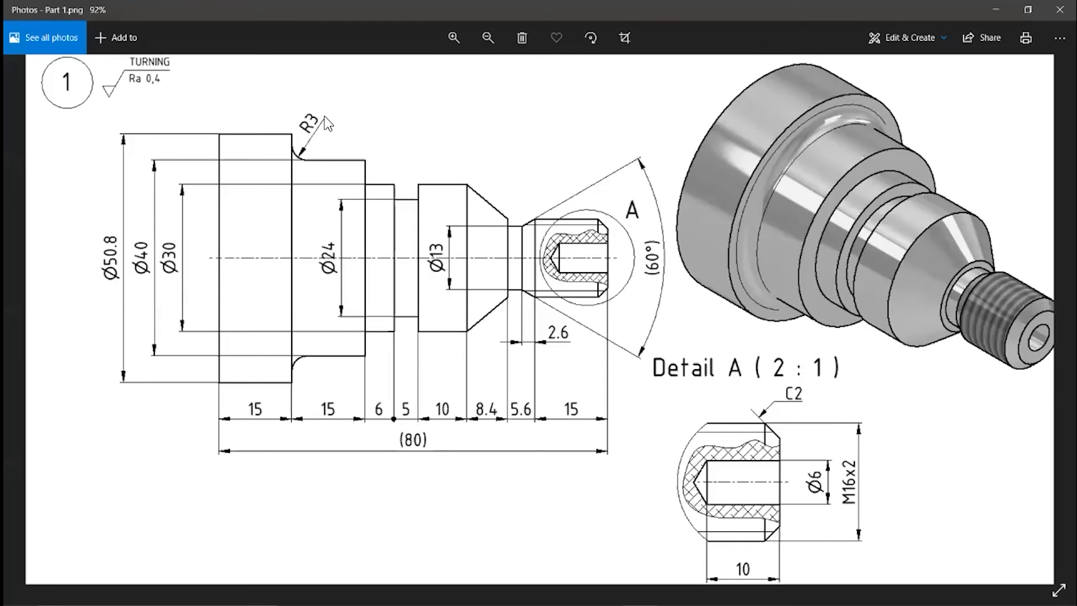
pyautogui.keyDown('ctrl'); pyautogui.scroll(2, 289, 118); pyautogui.keyUp('ctrl')
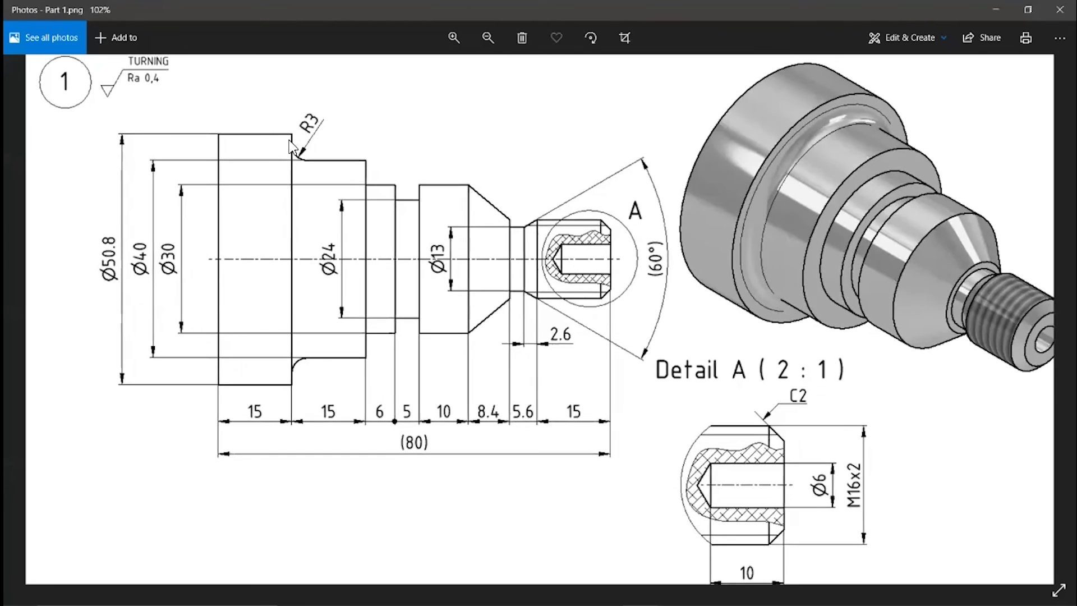
pyautogui.keyDown('ctrl'); pyautogui.scroll(2, 353, 168); pyautogui.keyUp('ctrl')
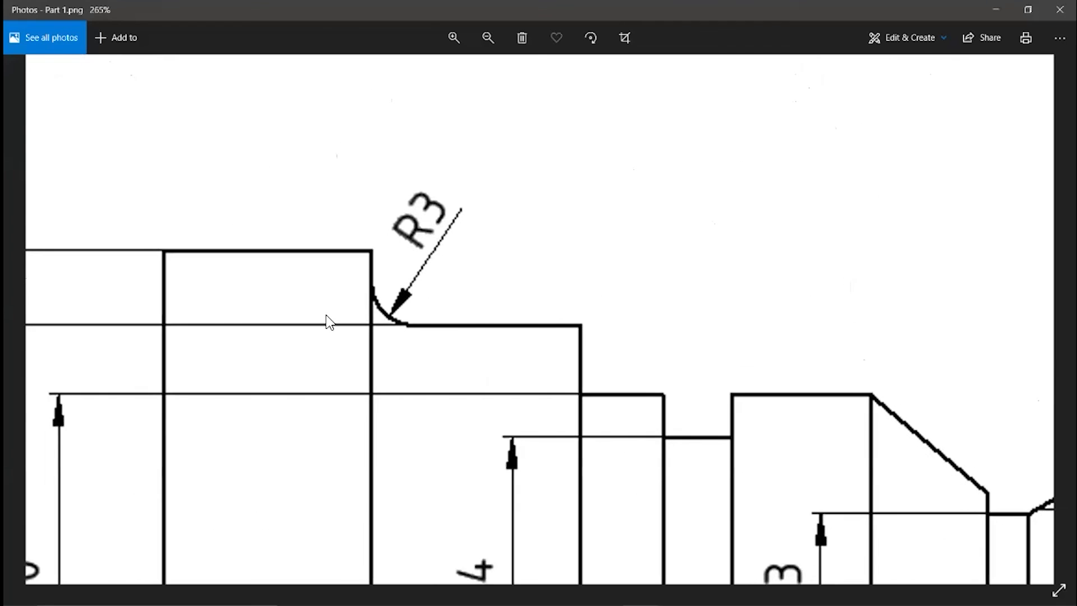
pyautogui.moveTo(476, 348); pyautogui.dragTo(544, 335)
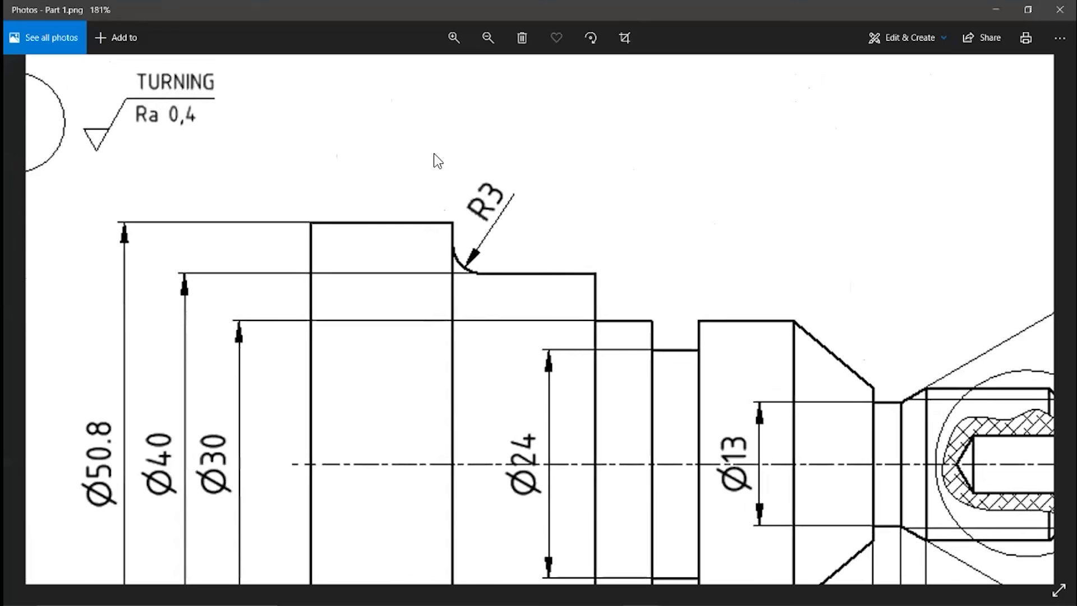
pyautogui.hotkey('alt', 'Tab')
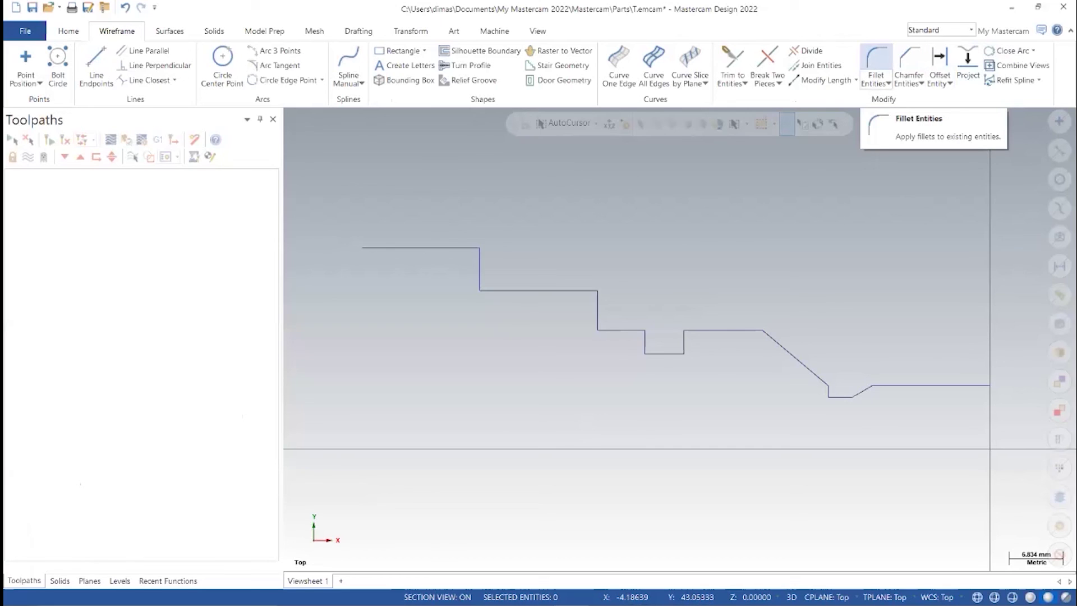
# In Mastercam, fillet the corner between the Ø50.8 shoulder line and the Ø40 section's horizontal line with a 3 mm radius, trimming both lines.
pyautogui.click(875, 62)
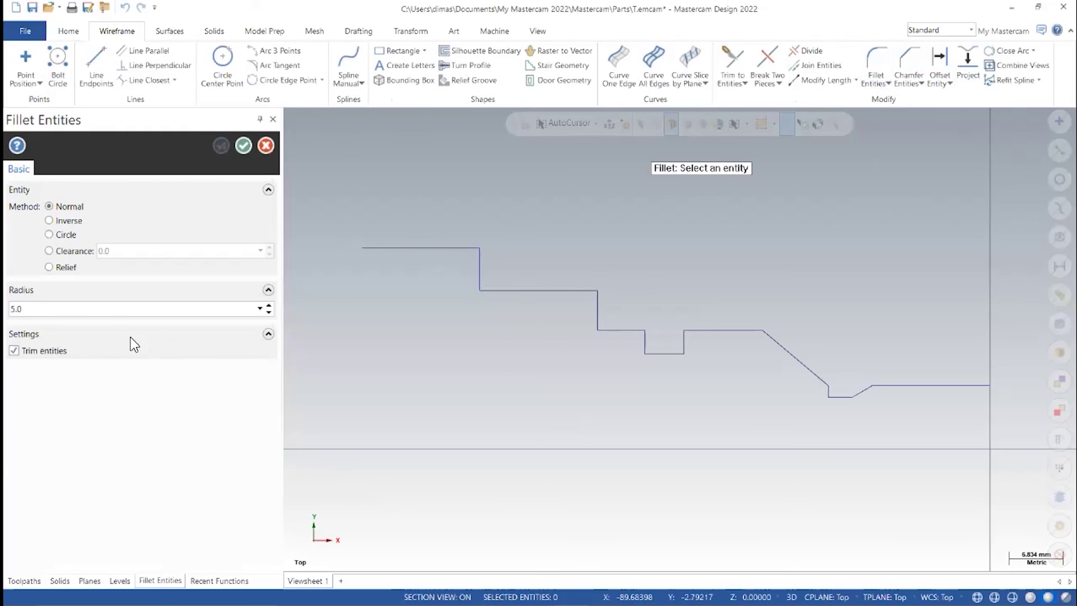
pyautogui.moveTo(103, 313); pyautogui.dragTo(8, 318)
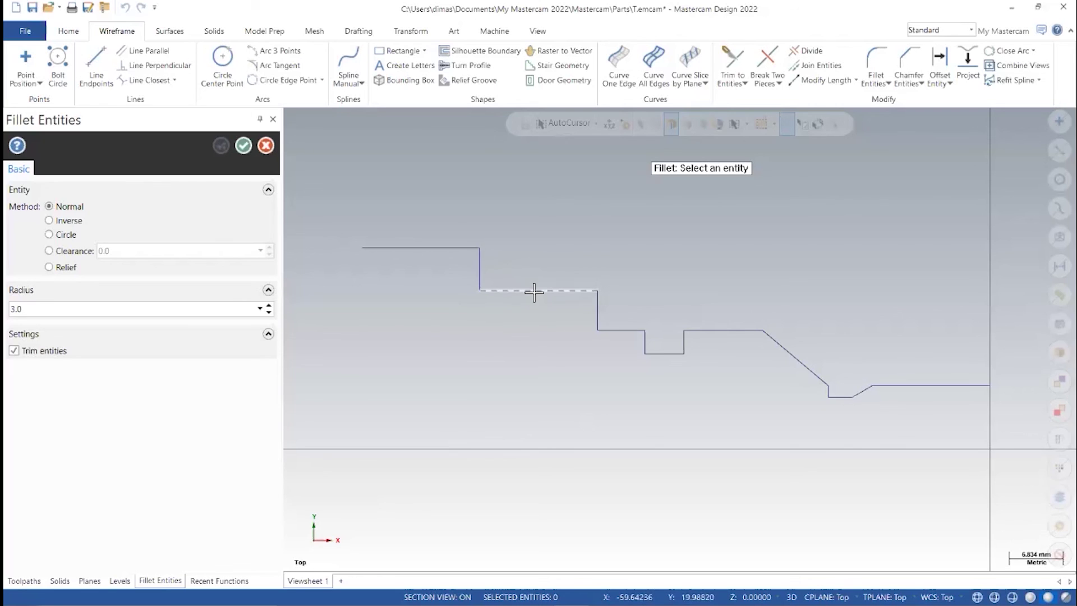
pyautogui.click(488, 265)
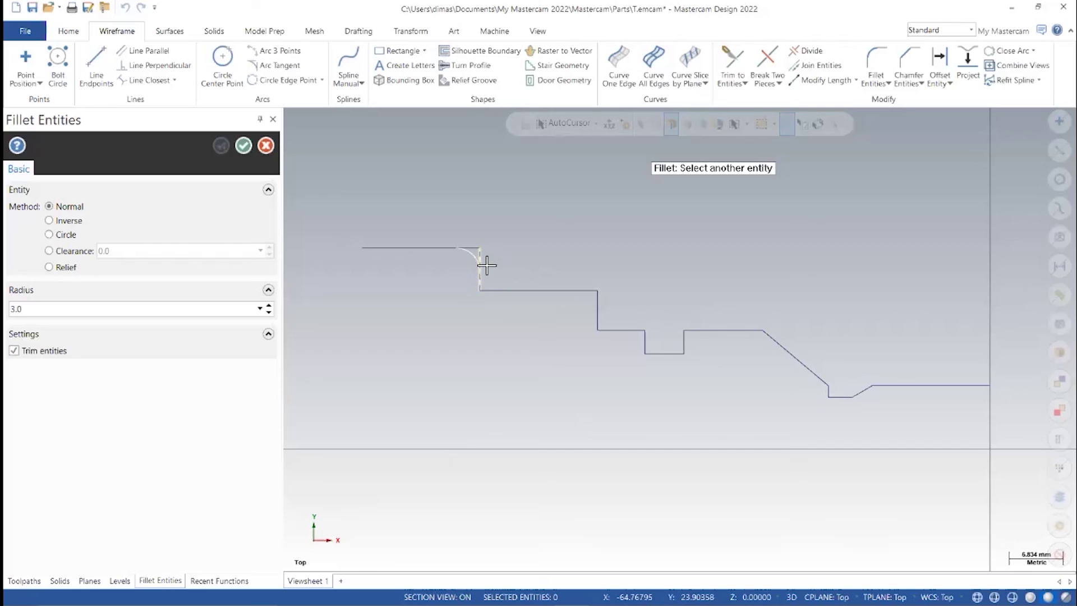
pyautogui.click(528, 299)
pyautogui.scroll(5, 495, 305)
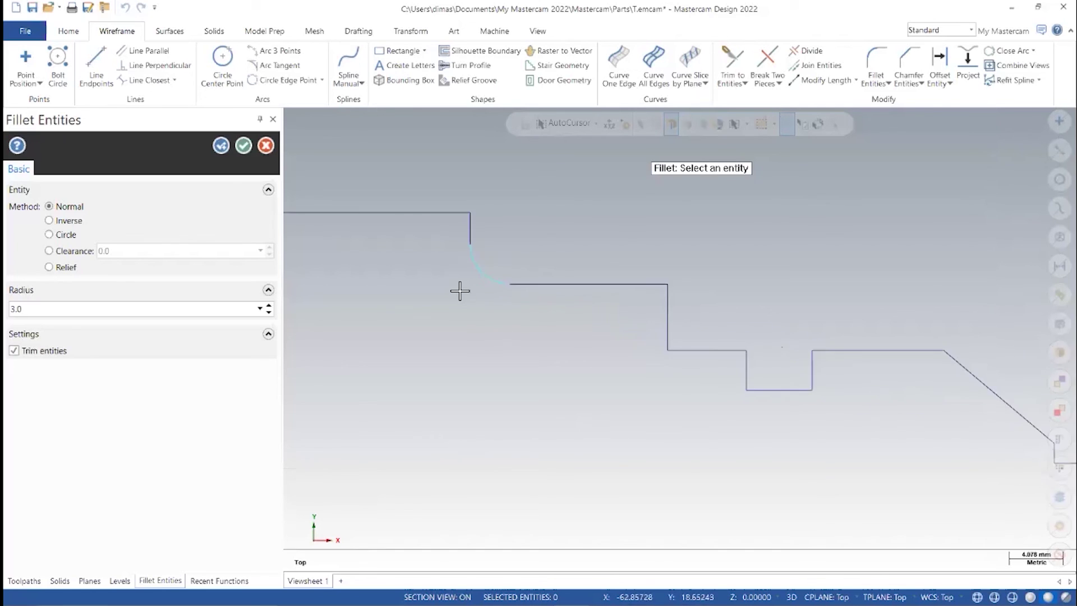
pyautogui.scroll(-5, 401, 359)
pyautogui.moveTo(523, 462); pyautogui.dragTo(548, 387, button='middle')
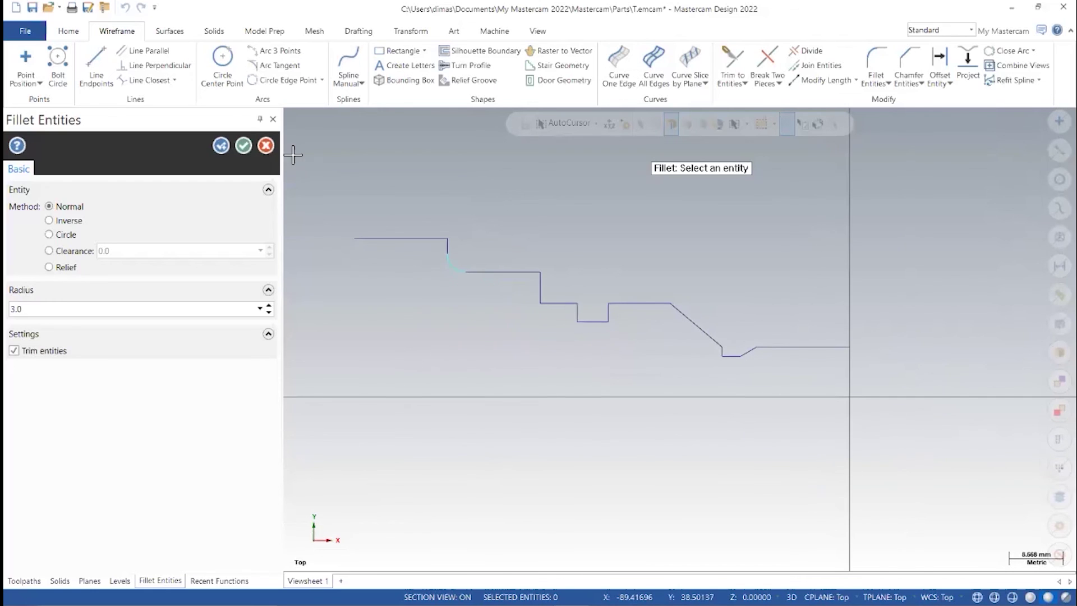
pyautogui.click(243, 147)
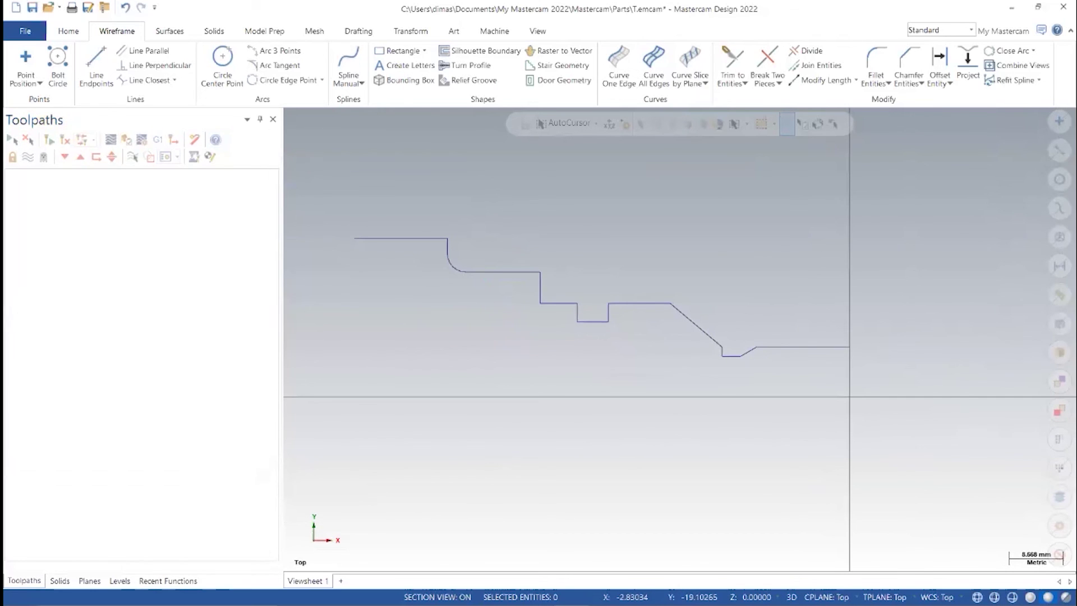
# Examine the threaded end and Detail A in the Part 1 drawing in Photos for the chamfer and bore dimensions.
pyautogui.hotkey('alt', 'Tab')
pyautogui.scroll(-5, 682, 428)
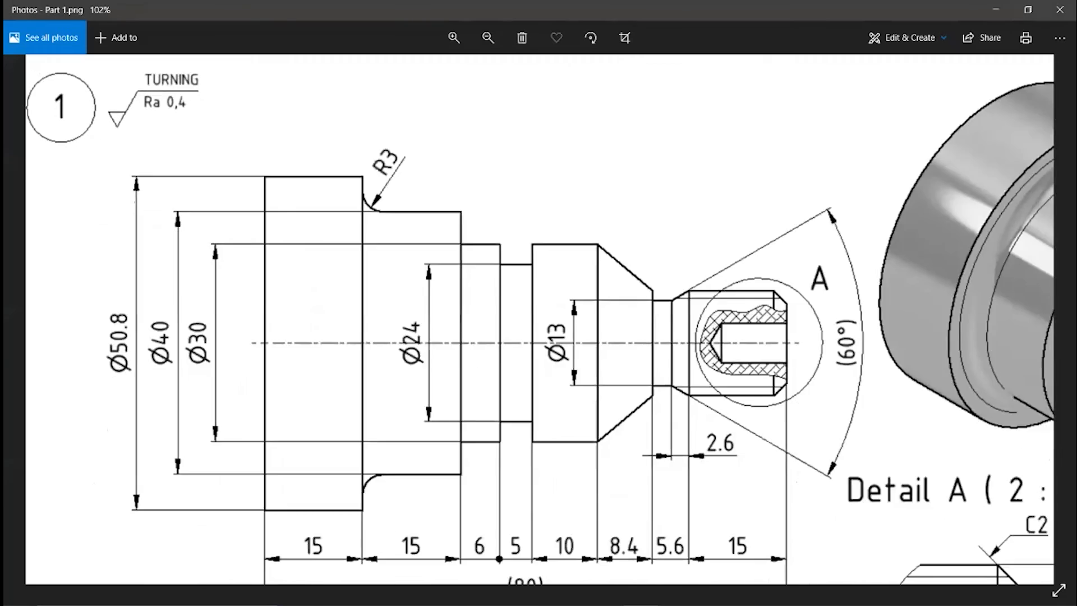
pyautogui.scroll(3, 616, 317)
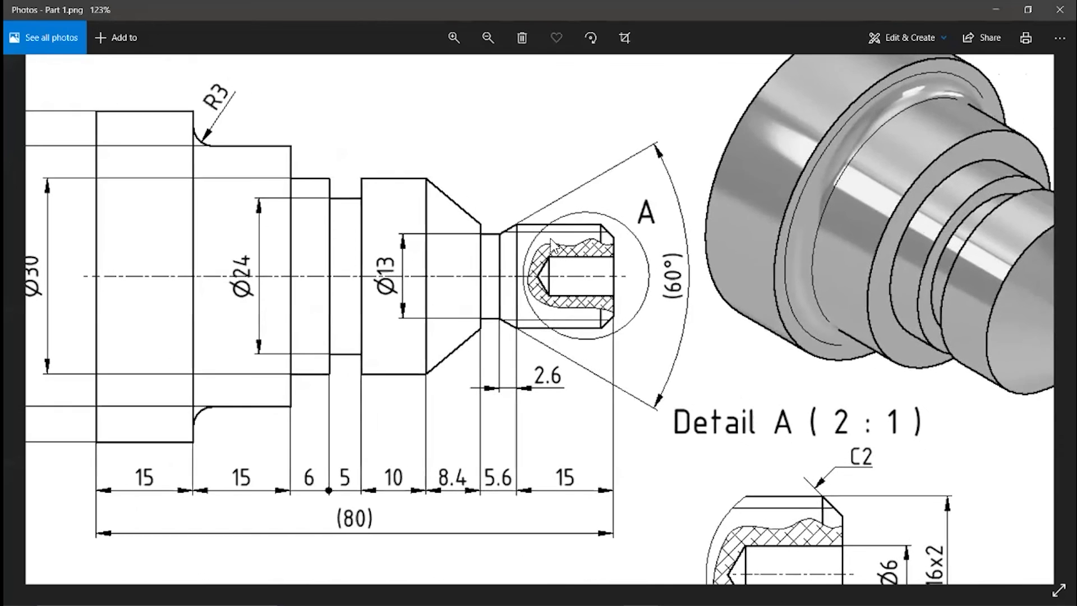
pyautogui.moveTo(573, 395)
pyautogui.mouseDown()
pyautogui.moveTo(517, 309)
pyautogui.moveTo(517, 377)
pyautogui.mouseUp()
pyautogui.moveTo(711, 454)
pyautogui.mouseDown()
pyautogui.moveTo(663, 433)
pyautogui.moveTo(679, 393)
pyautogui.mouseUp()
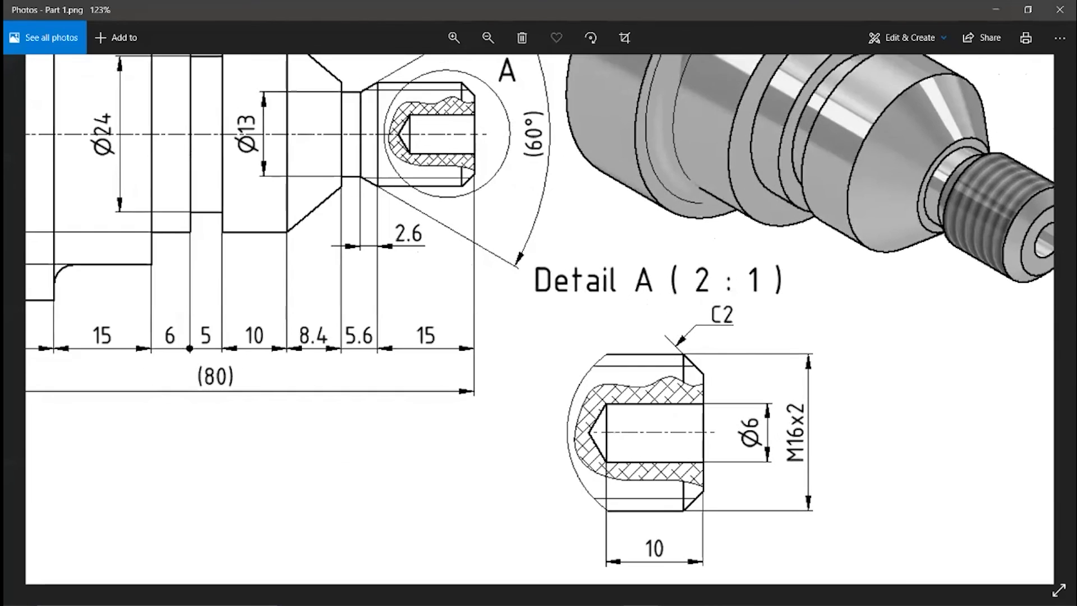
pyautogui.scroll(1, 723, 422)
pyautogui.moveTo(708, 290); pyautogui.dragTo(685, 276)
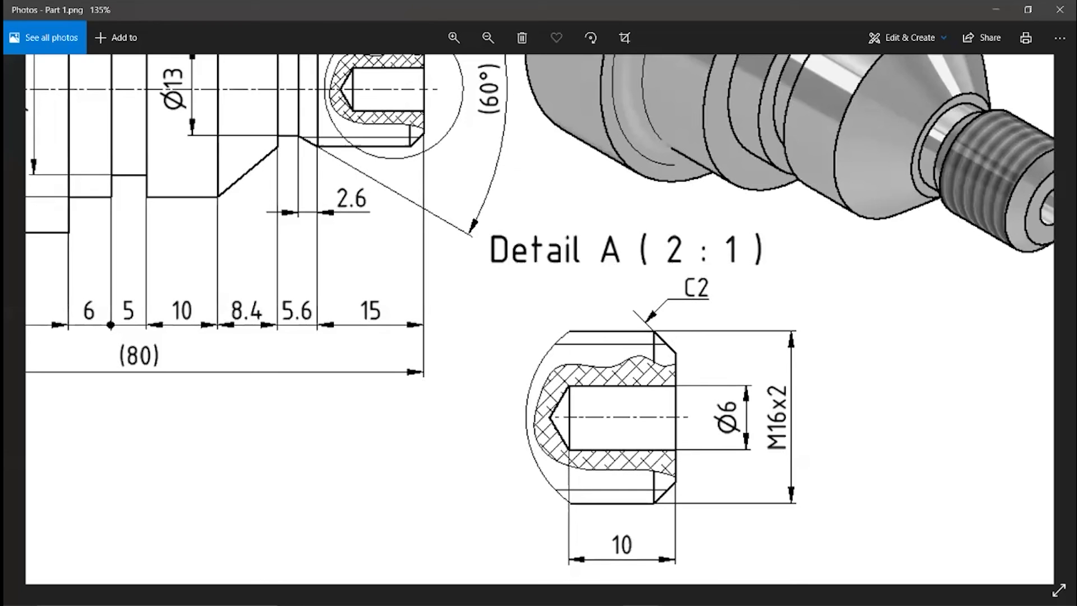
pyautogui.hotkey('alt', 'Tab')
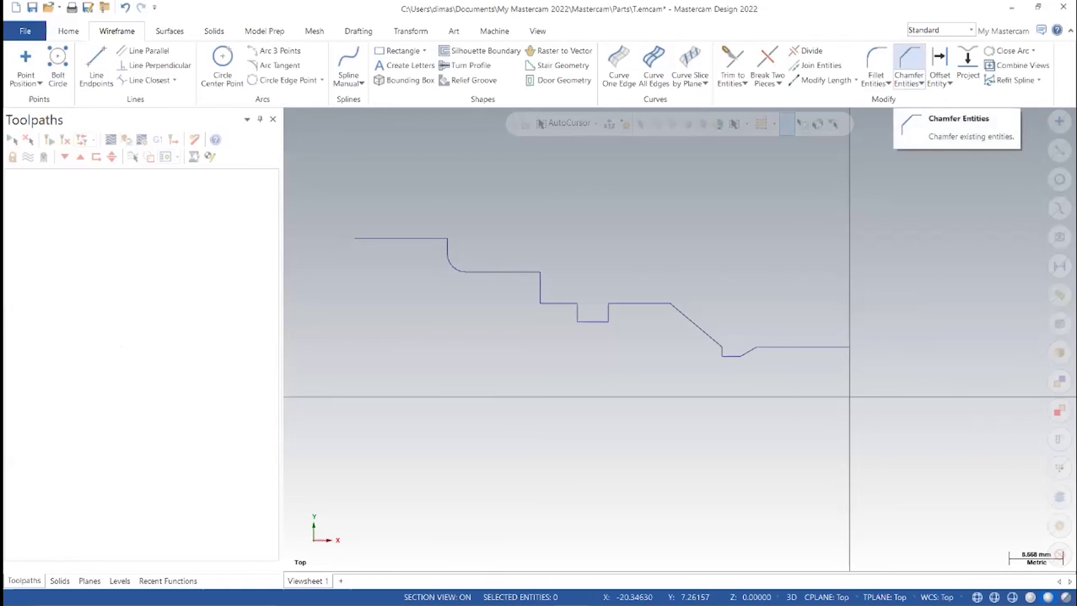
# In Mastercam, chamfer the outer corner at the free end of the M16 thread section using the 1 Distance method with a 2 mm distance.
pyautogui.scroll(3, 1008, 366)
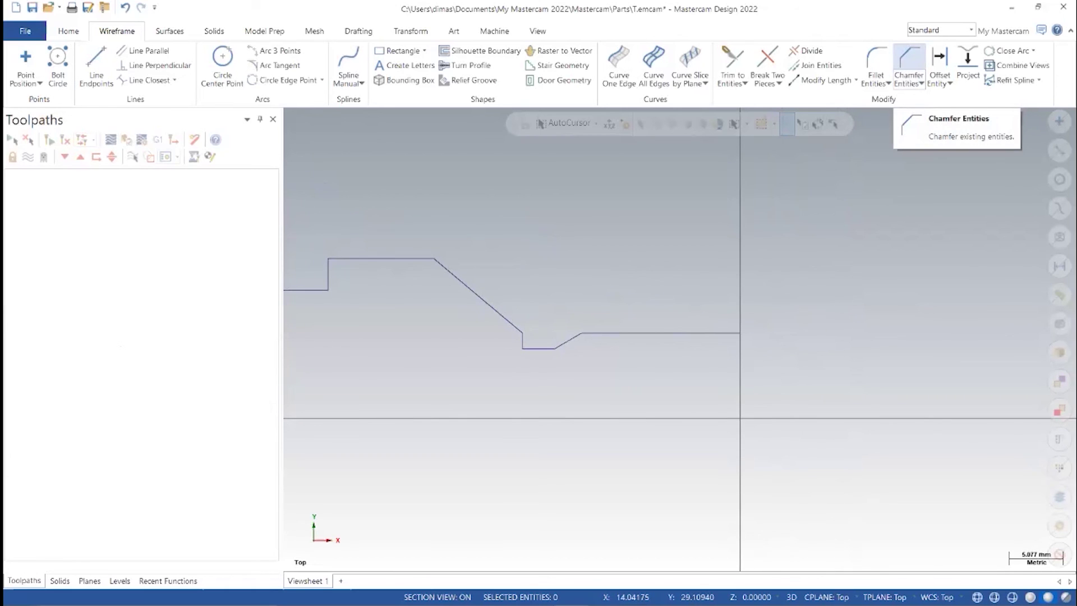
pyautogui.click(908, 62)
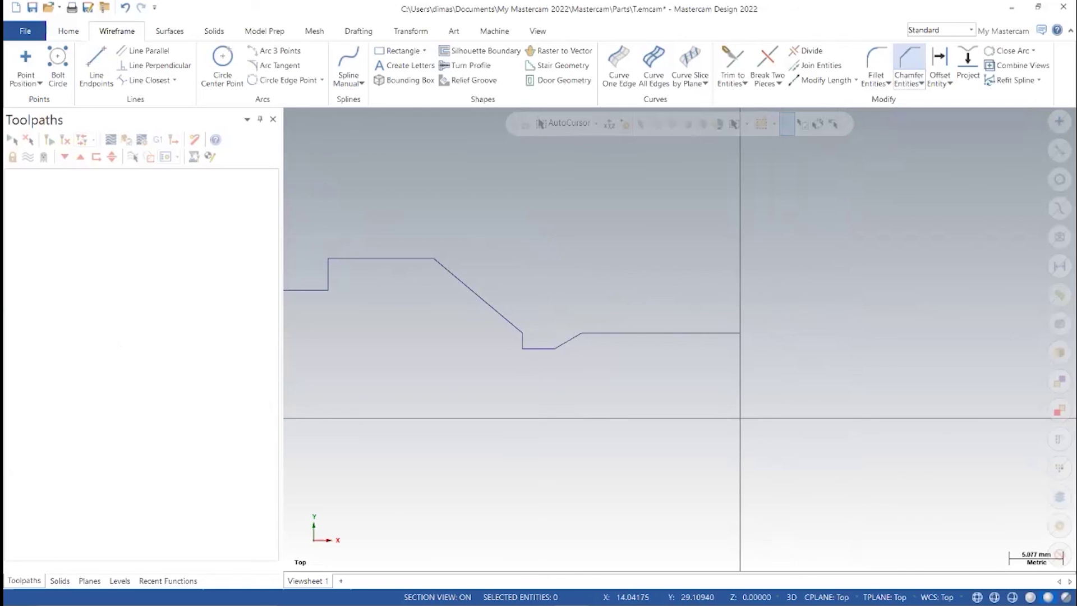
pyautogui.click(137, 287)
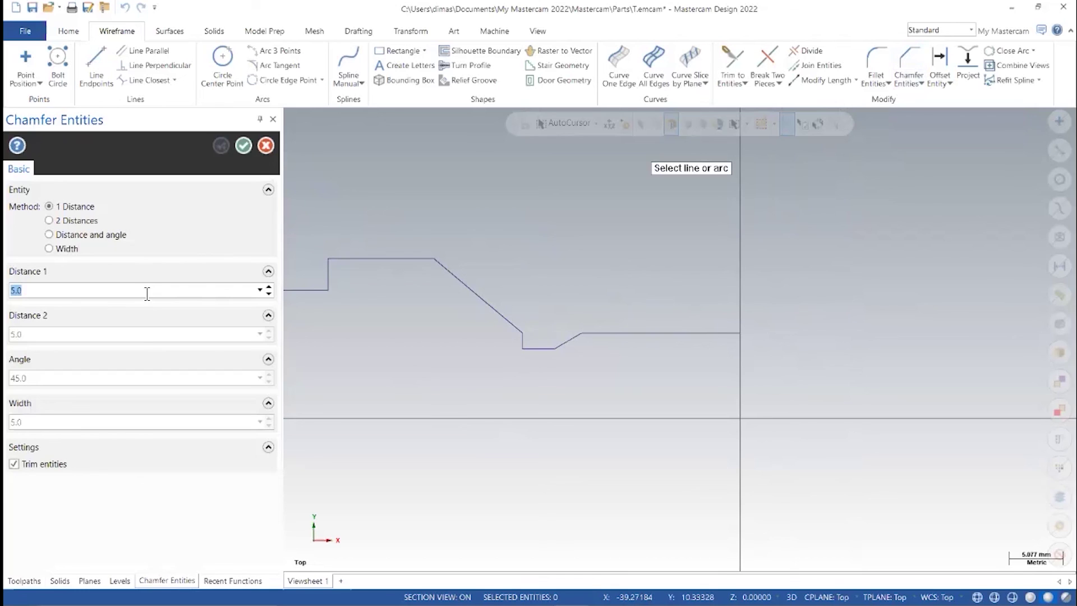
pyautogui.write('2')
pyautogui.click(720, 335)
pyautogui.scroll(-2, 832, 404)
pyautogui.scroll(-2, 875, 400)
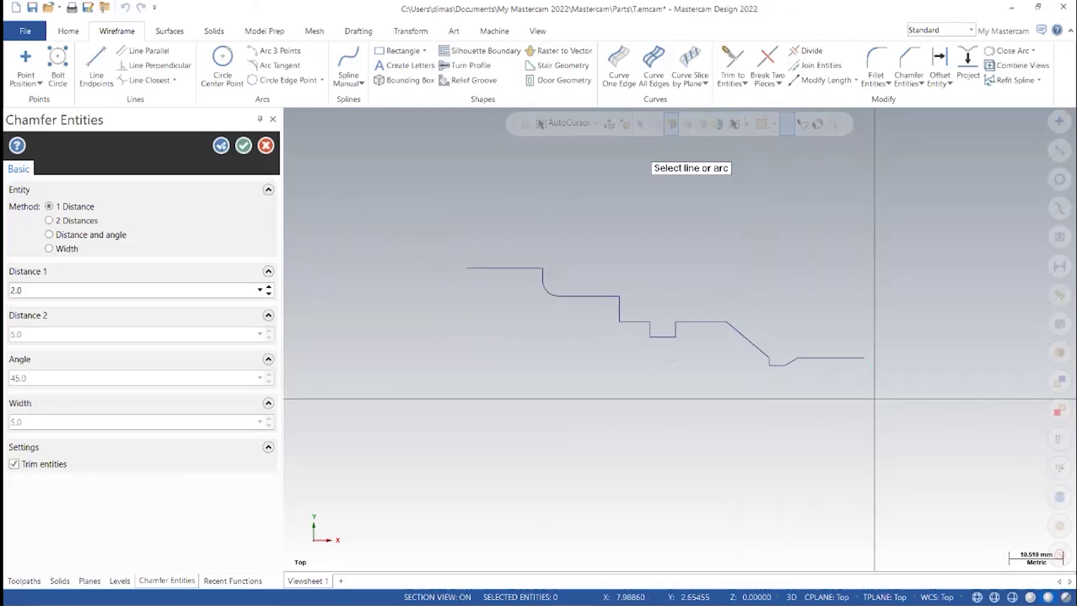
pyautogui.scroll(5, 825, 381)
pyautogui.scroll(5, 825, 346)
pyautogui.scroll(-1, 802, 382)
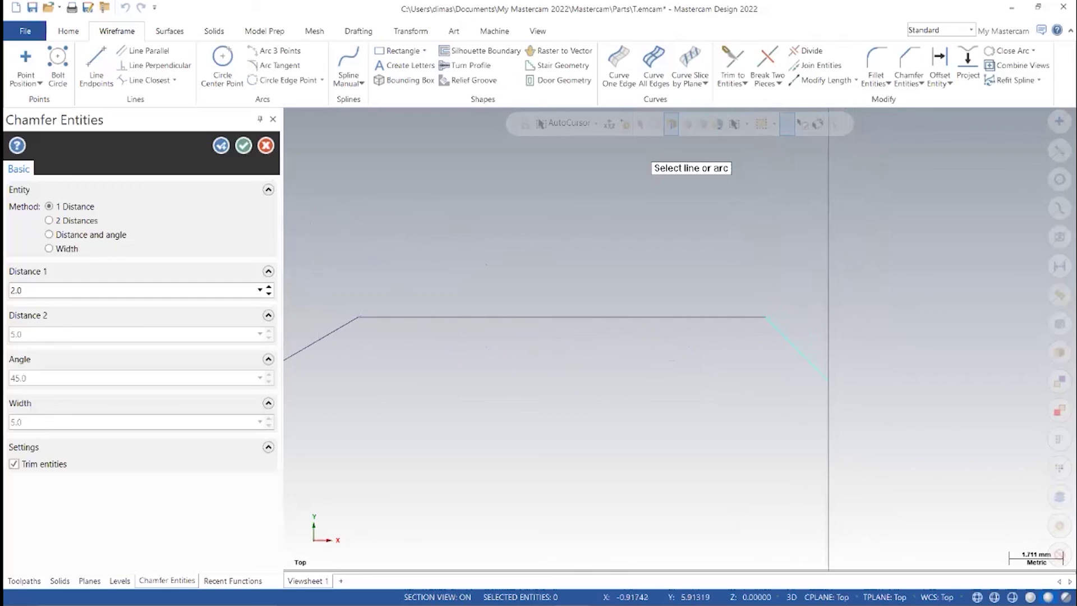
pyautogui.click(244, 145)
pyautogui.scroll(-2, 741, 369)
pyautogui.scroll(-6, 801, 509)
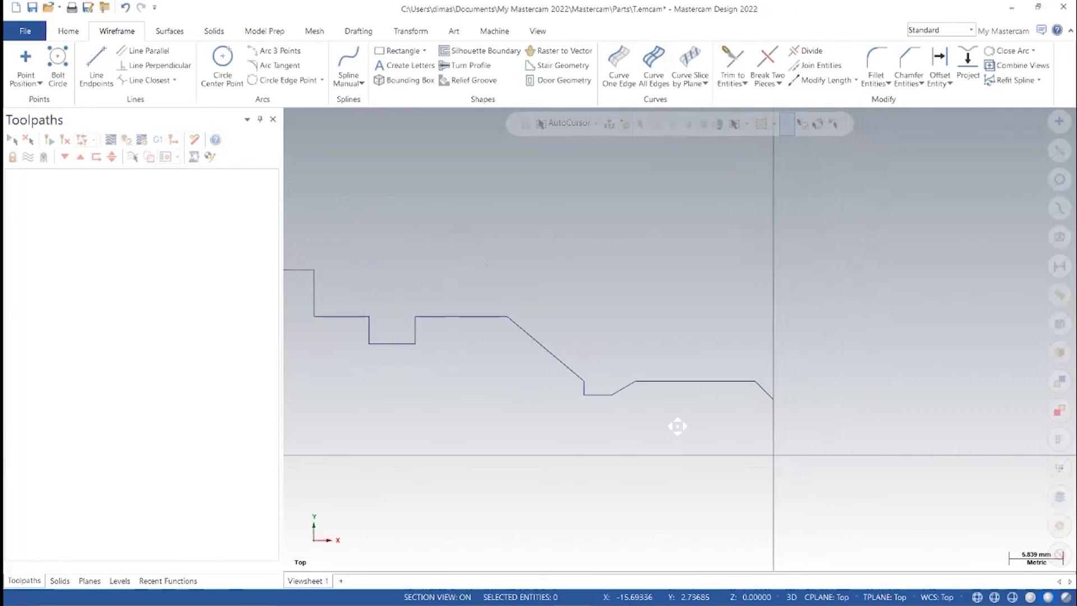
pyautogui.moveTo(849, 411); pyautogui.dragTo(834, 448, button='middle')
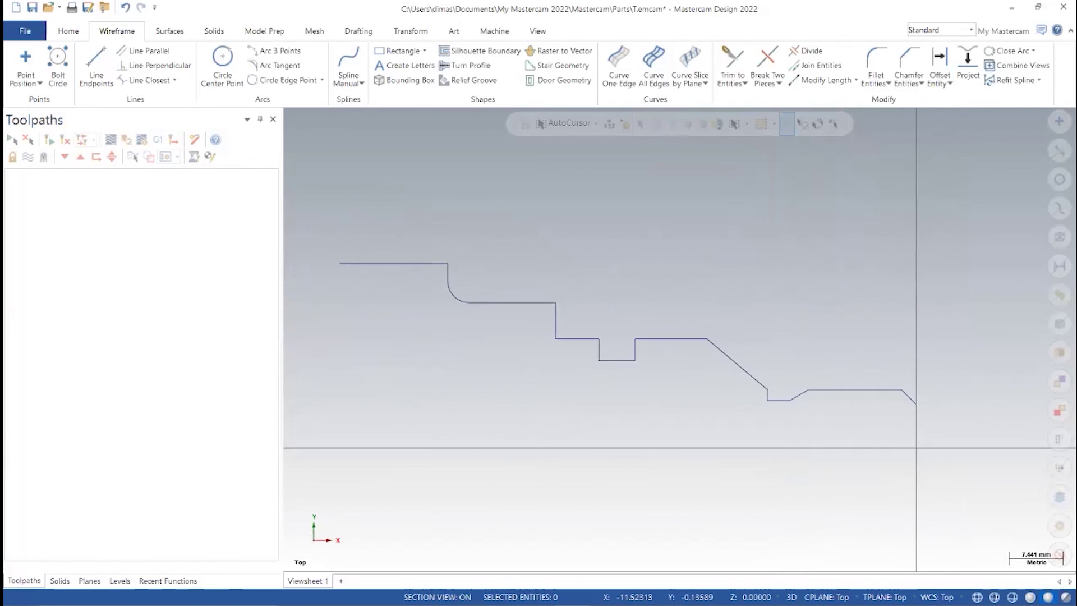
# Compare the sketched profile with the full Part 1 drawing in Photos, including Detail A of the threaded end.
pyautogui.hotkey('alt', 'Tab')
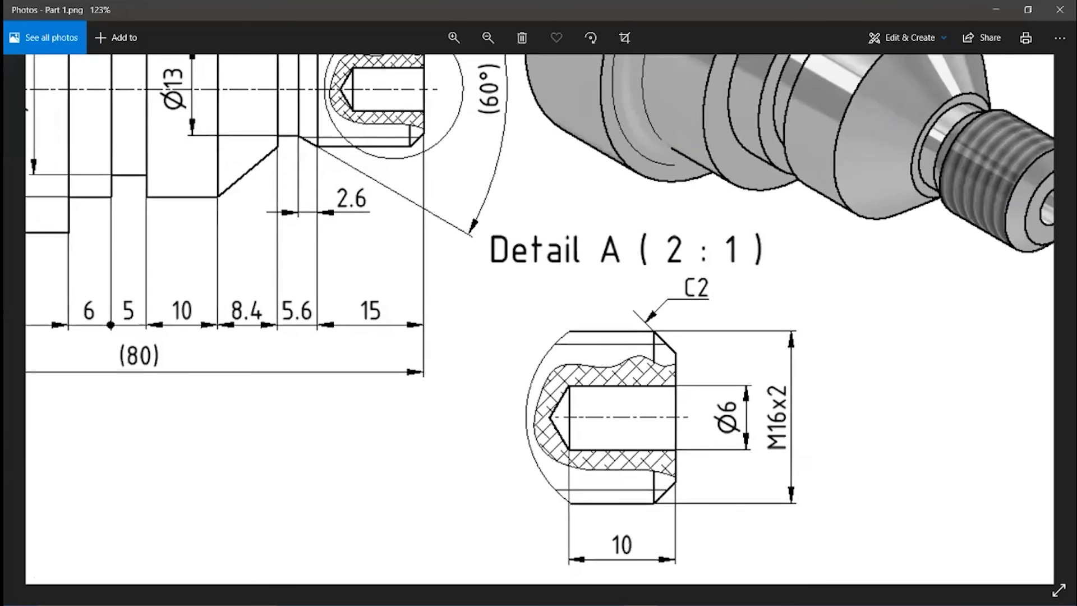
pyautogui.scroll(-3, 875, 477)
pyautogui.scroll(-2, 908, 577)
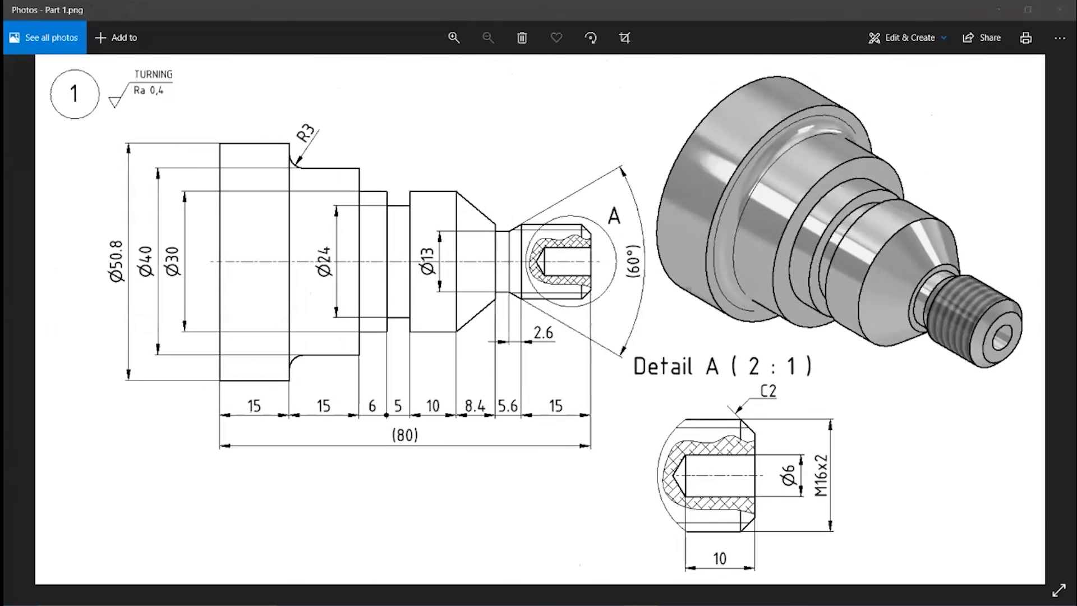
# In Mastercam, check the vertical end-face line below the chamfer by selecting it, clear the selection, and return to the Part 1 drawing in Photos.
pyautogui.hotkey('alt', 'Tab')
pyautogui.scroll(3, 980, 445)
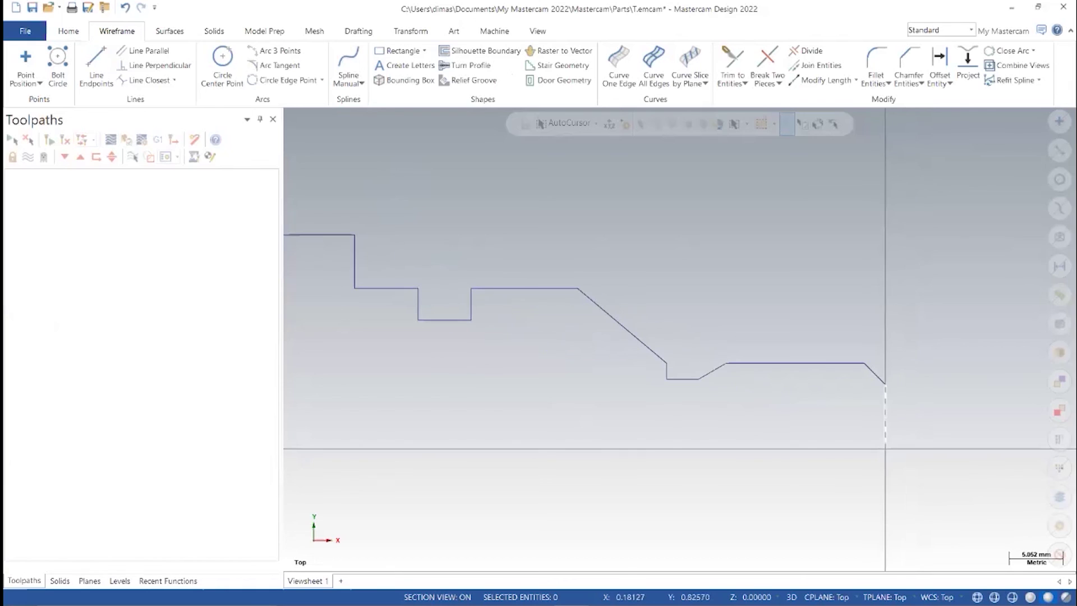
pyautogui.click(881, 417)
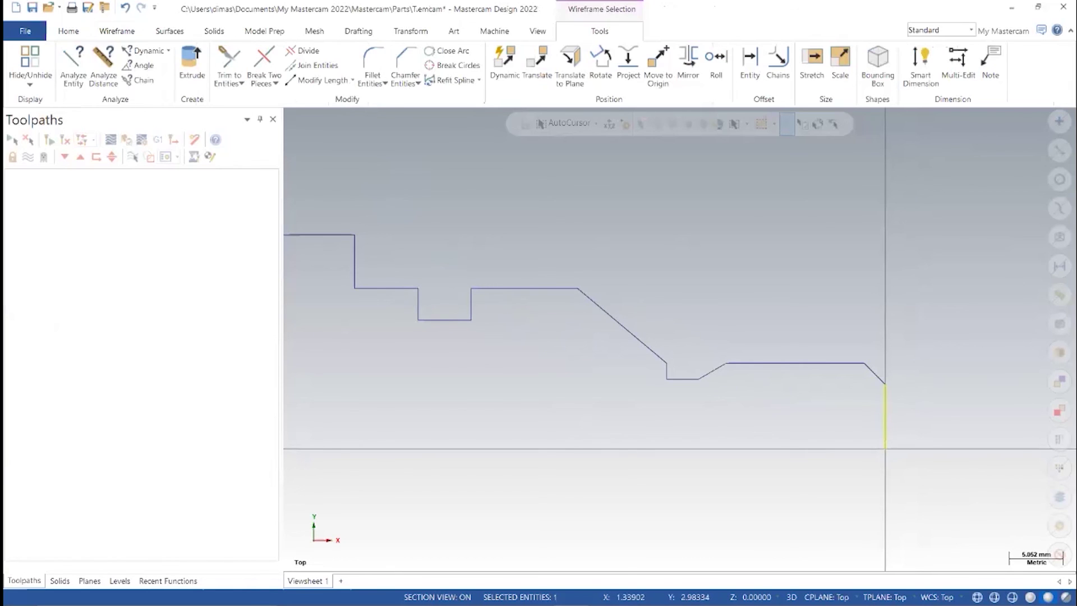
pyautogui.scroll(3, 954, 430)
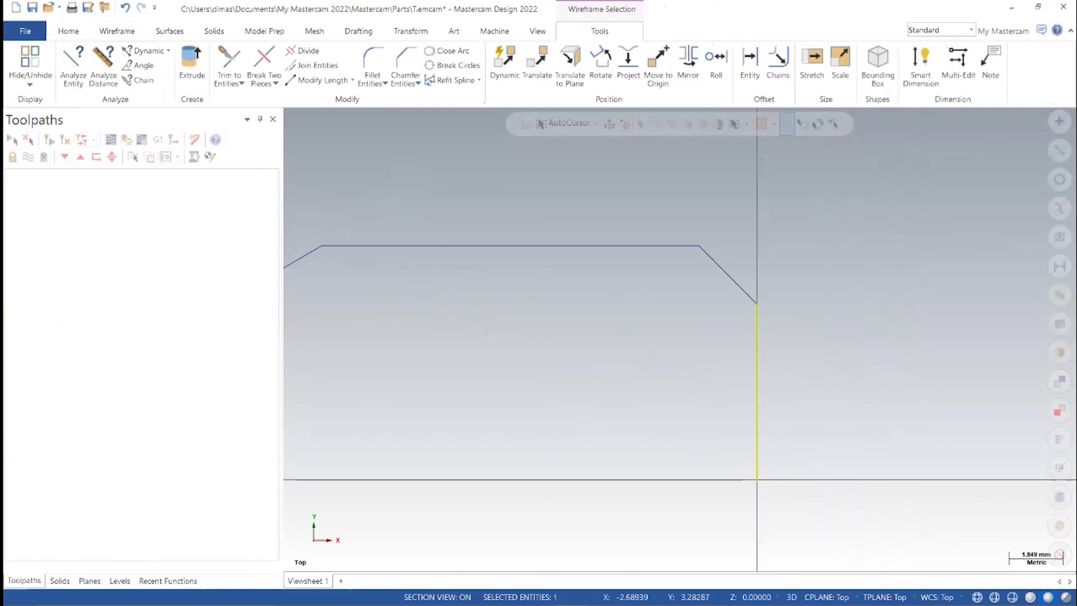
pyautogui.press('Escape')
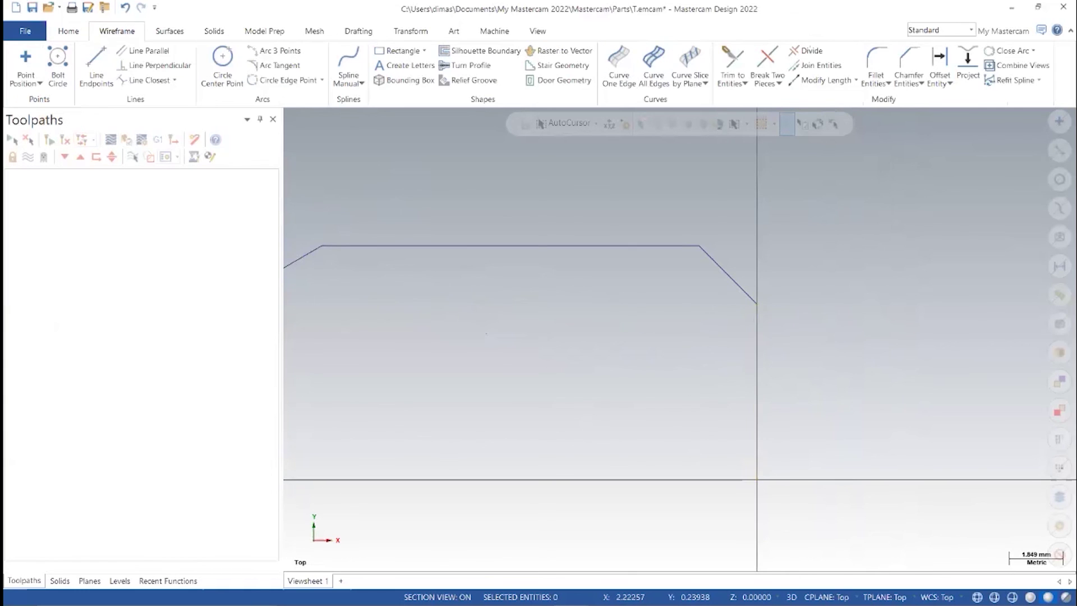
pyautogui.scroll(-3, 776, 438)
pyautogui.moveTo(730, 461); pyautogui.dragTo(893, 448, button='middle')
pyautogui.scroll(-1, 931, 432)
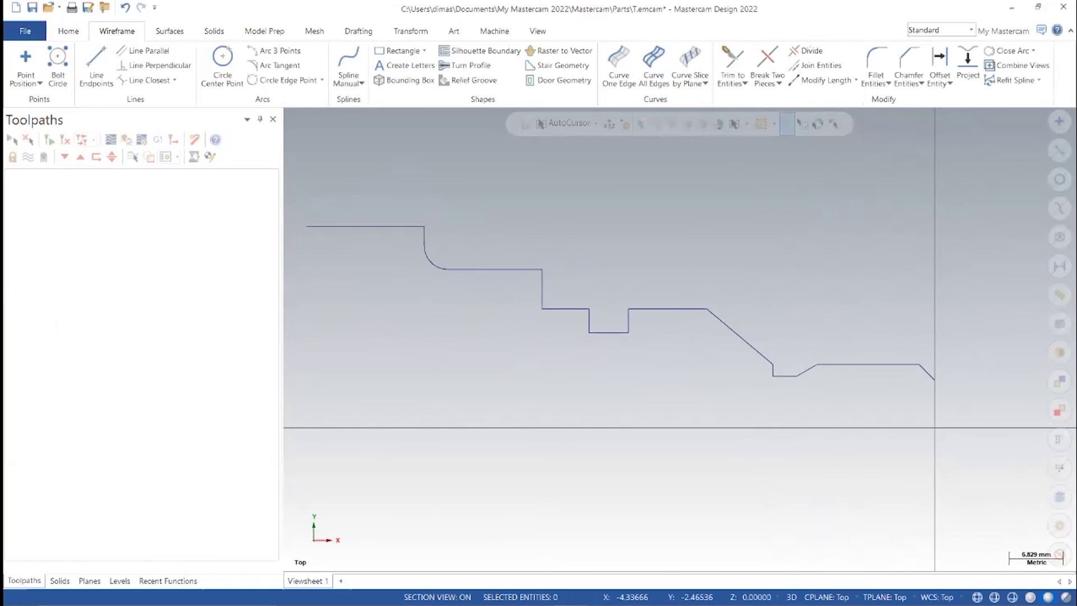
pyautogui.hotkey('alt', 'Tab')
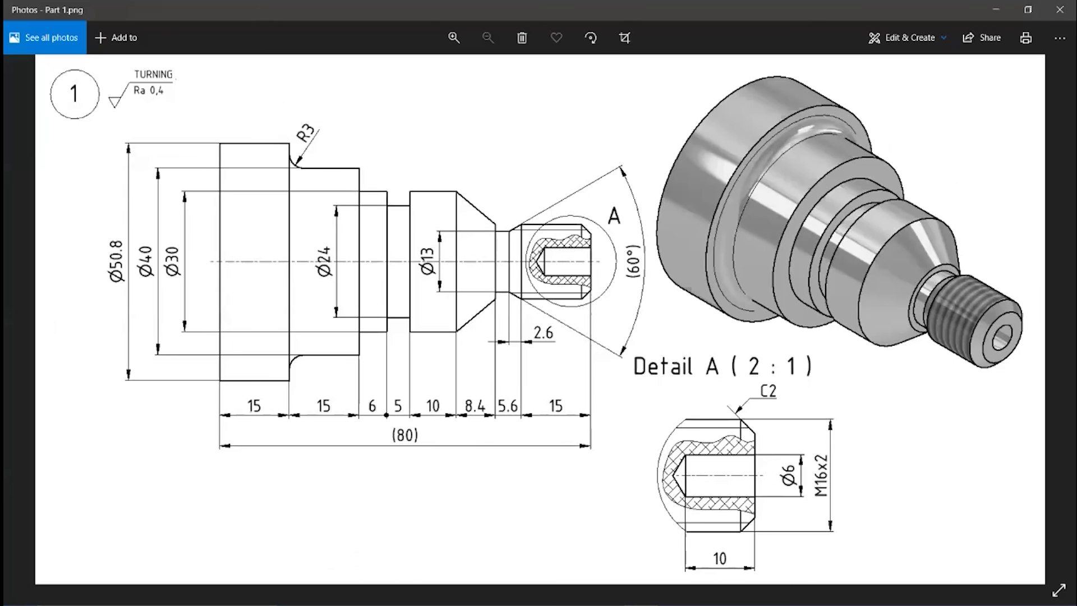